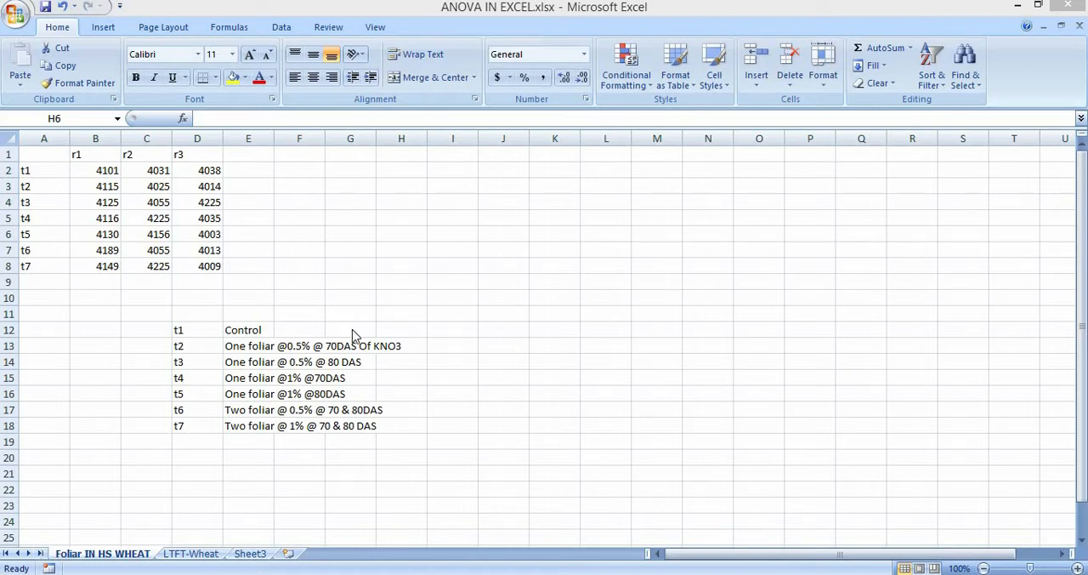
pyautogui.moveTo(402, 234); pyautogui.dragTo(650, 264)
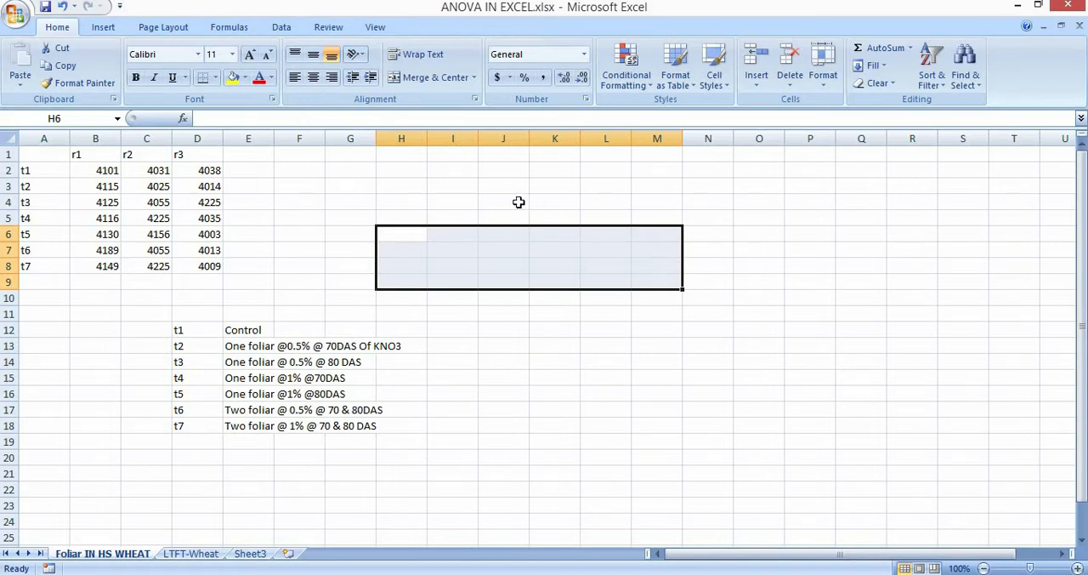
pyautogui.moveTo(518, 202); pyautogui.dragTo(770, 284)
pyautogui.click(586, 331)
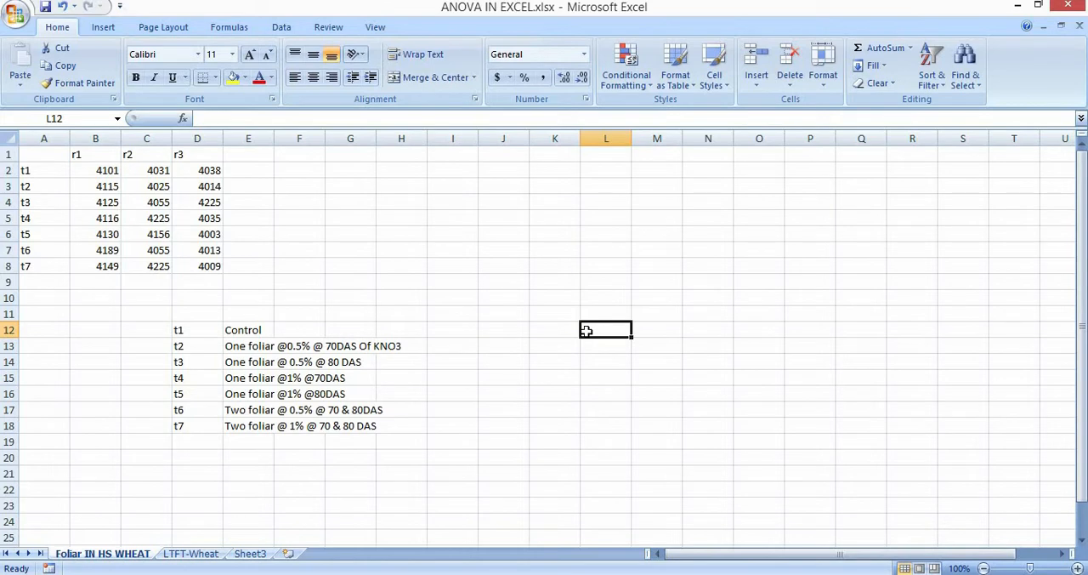
pyautogui.write('KNO3')
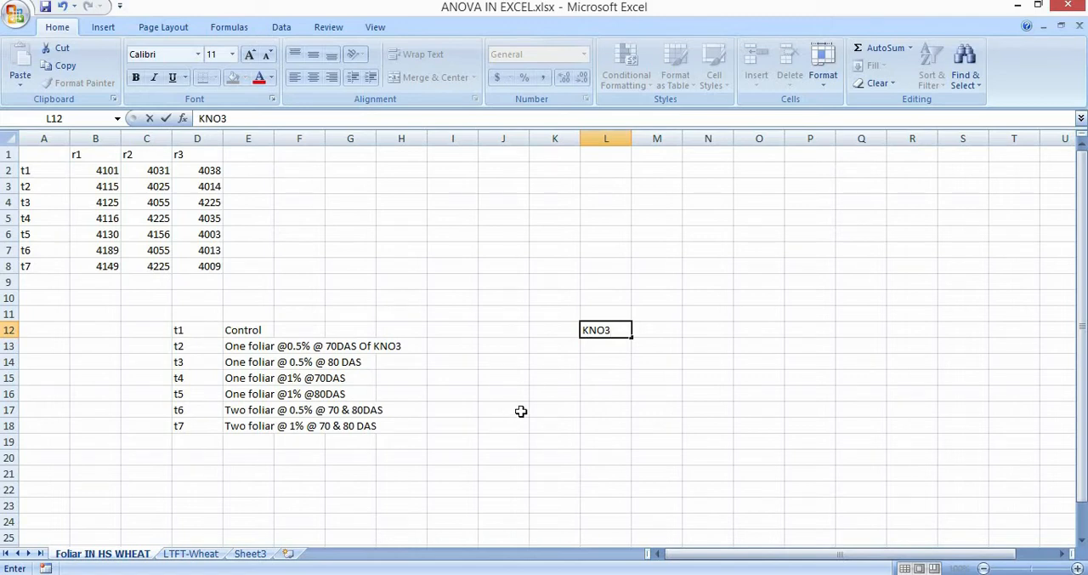
pyautogui.press('BackSpace')
pyautogui.press('BackSpace')
pyautogui.press('BackSpace')
pyautogui.press('BackSpace')
# Review the replication headers r1 to r3 in row 1 and the treatment labels t1 to t7 in column A.
pyautogui.click(87, 150)
pyautogui.press('Right')
pyautogui.press('Right')
pyautogui.press('Left')
pyautogui.press('Left')
pyautogui.press('Left')
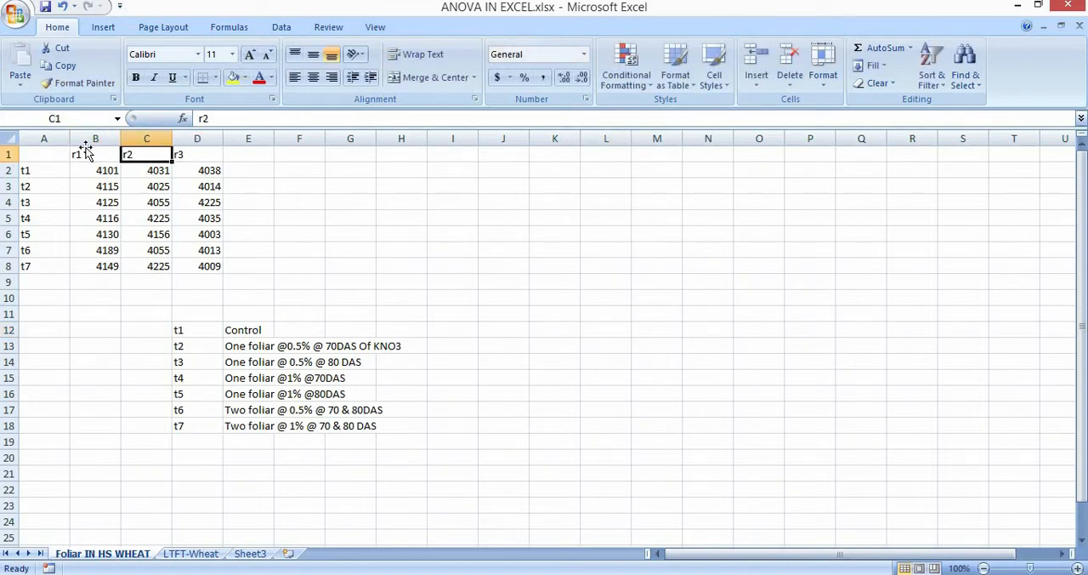
pyautogui.press('Down')
pyautogui.press('Down')
pyautogui.press('Down')
pyautogui.press('Down')
pyautogui.press('Down')
pyautogui.press('Down')
pyautogui.press('Down')
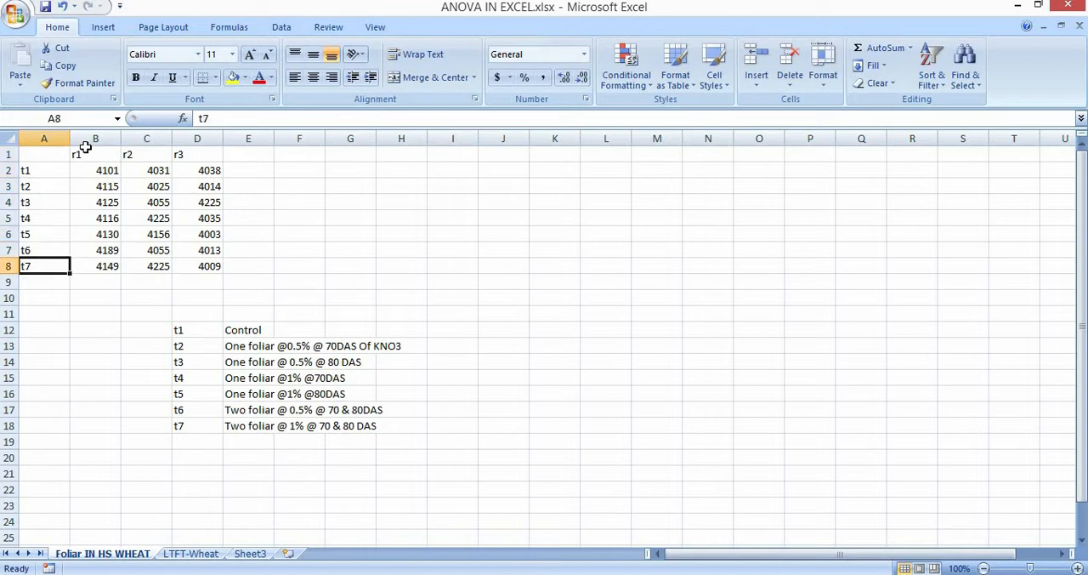
pyautogui.press('Up')
pyautogui.press('Up')
pyautogui.press('Up')
pyautogui.press('Up')
pyautogui.press('Up')
pyautogui.press('Up')
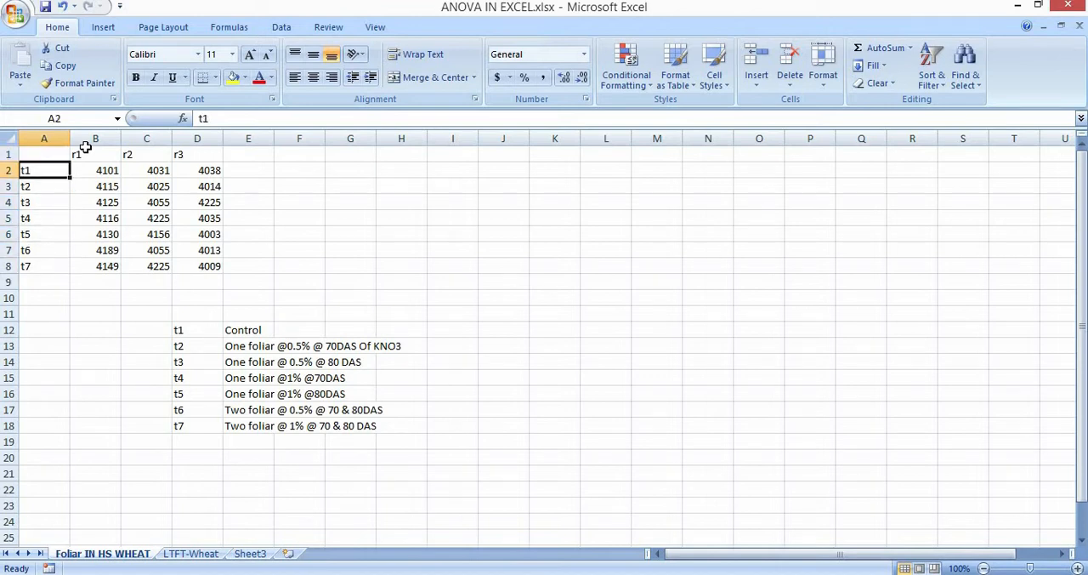
# Review the treatment key in D12:E18, covering the control and the KNO3 foliar spray treatments t1 to t7.
pyautogui.doubleClick(201, 333)
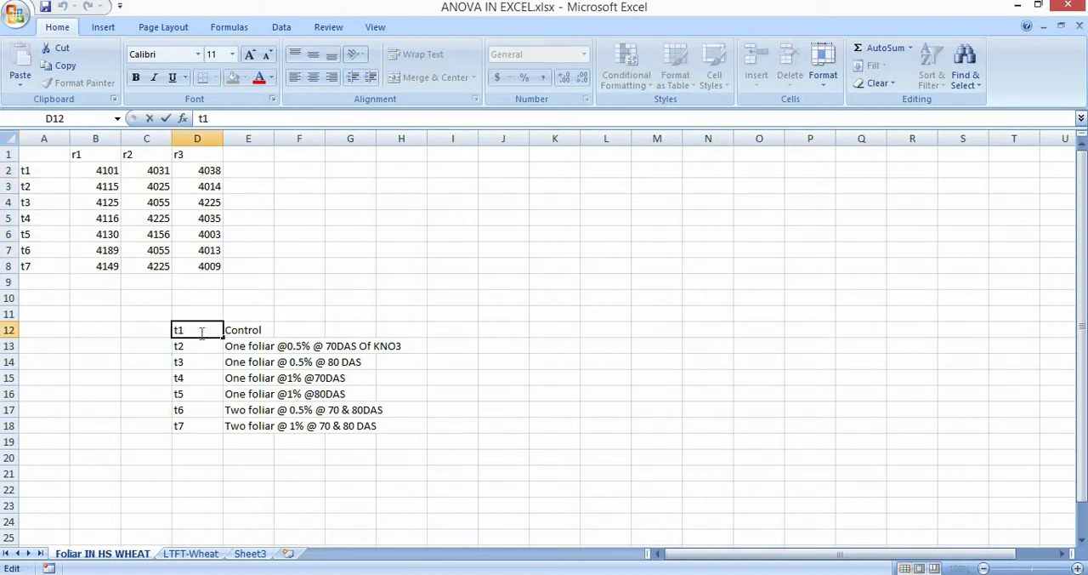
pyautogui.click(420, 316)
pyautogui.click(253, 332)
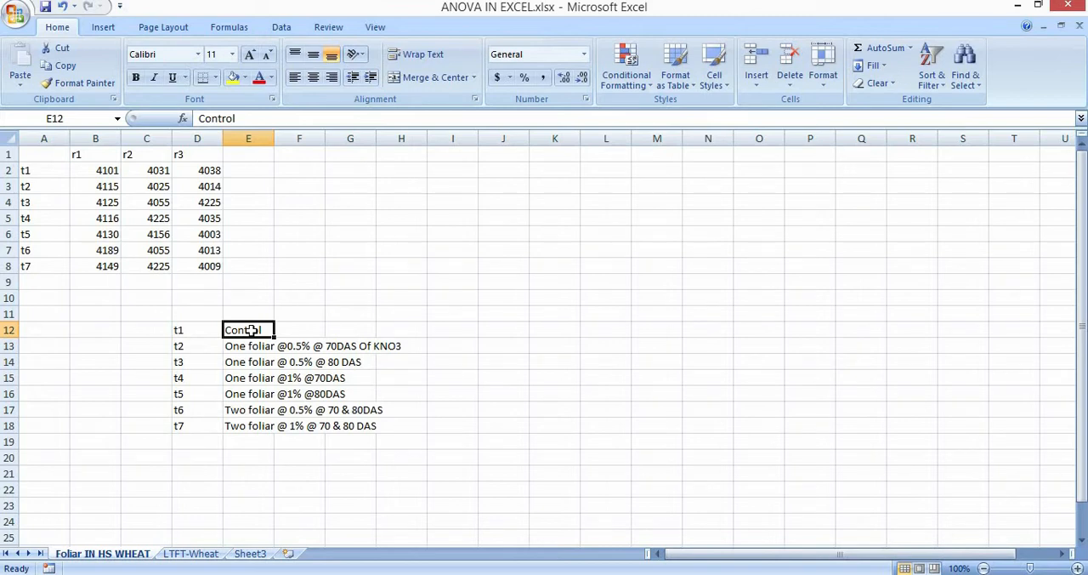
pyautogui.press('Down')
pyautogui.press('Down')
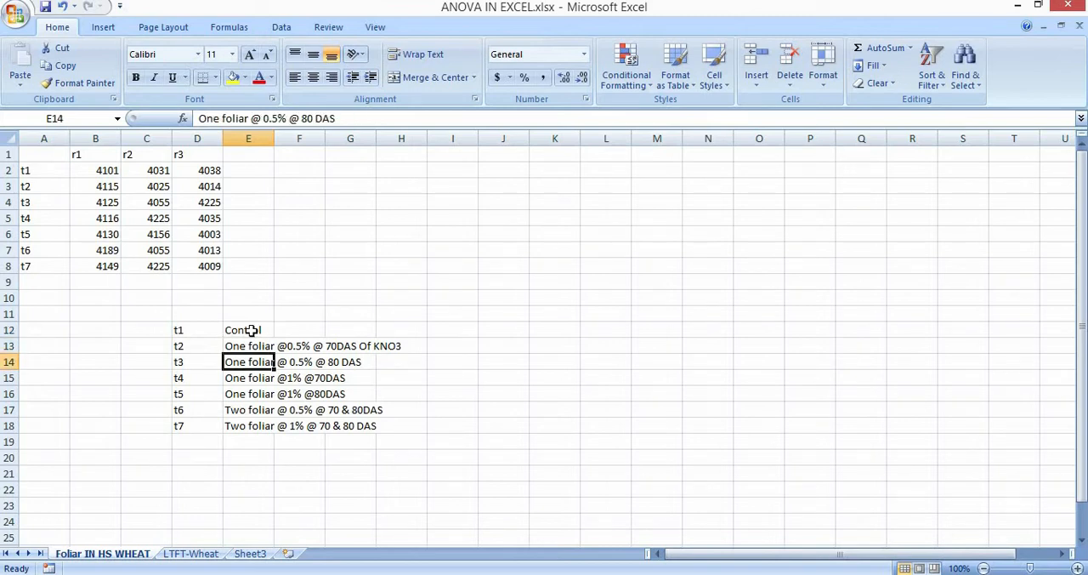
pyautogui.press('Right')
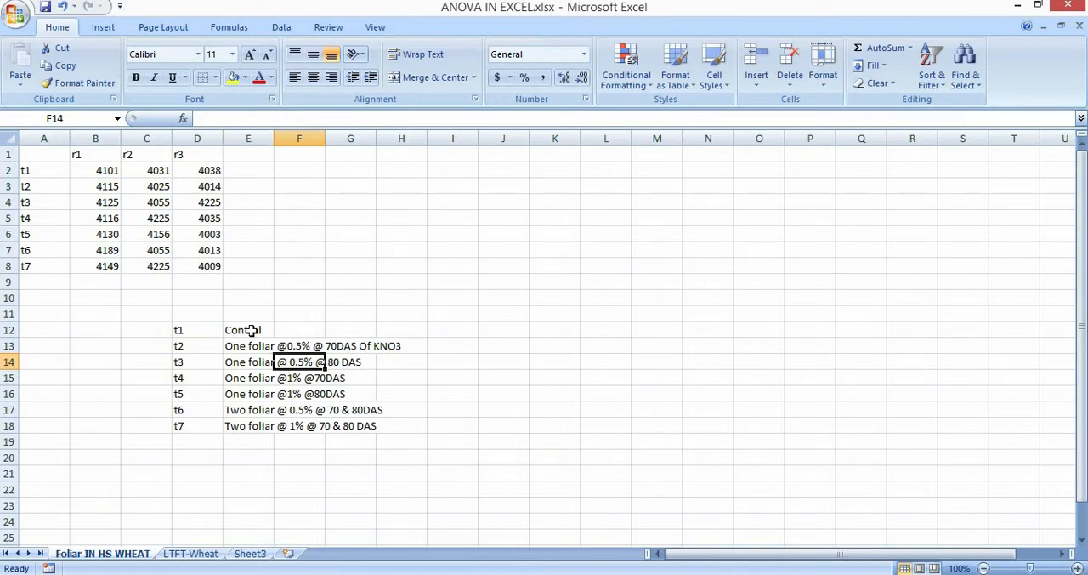
pyautogui.press('Left')
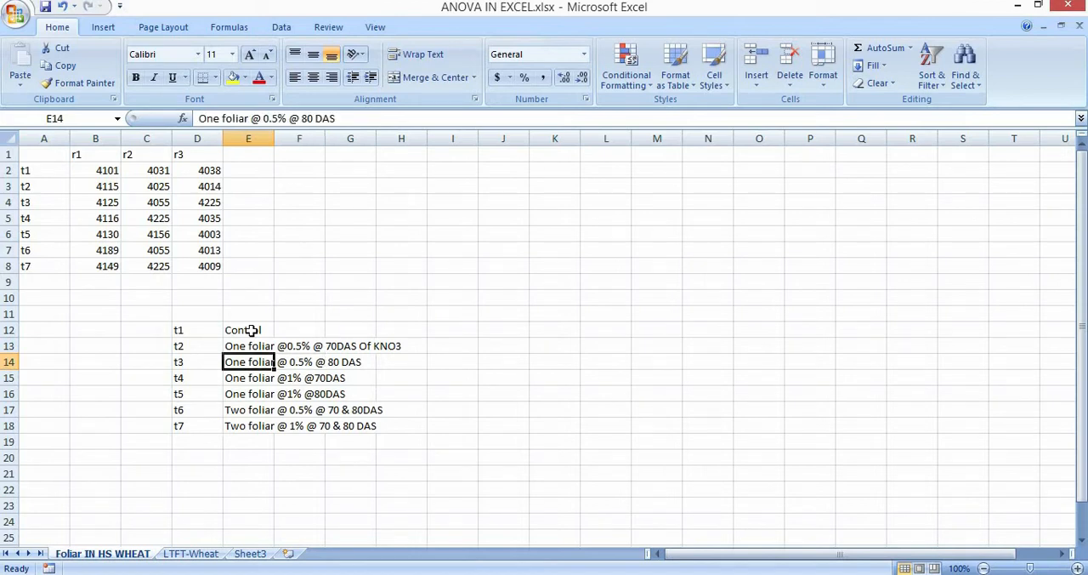
pyautogui.press('Down')
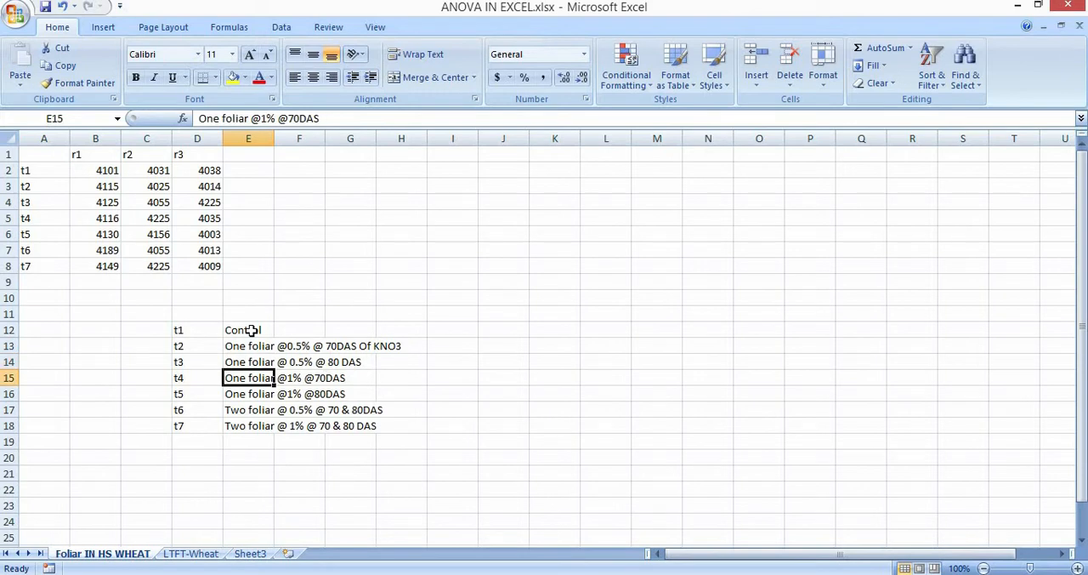
pyautogui.press('Down')
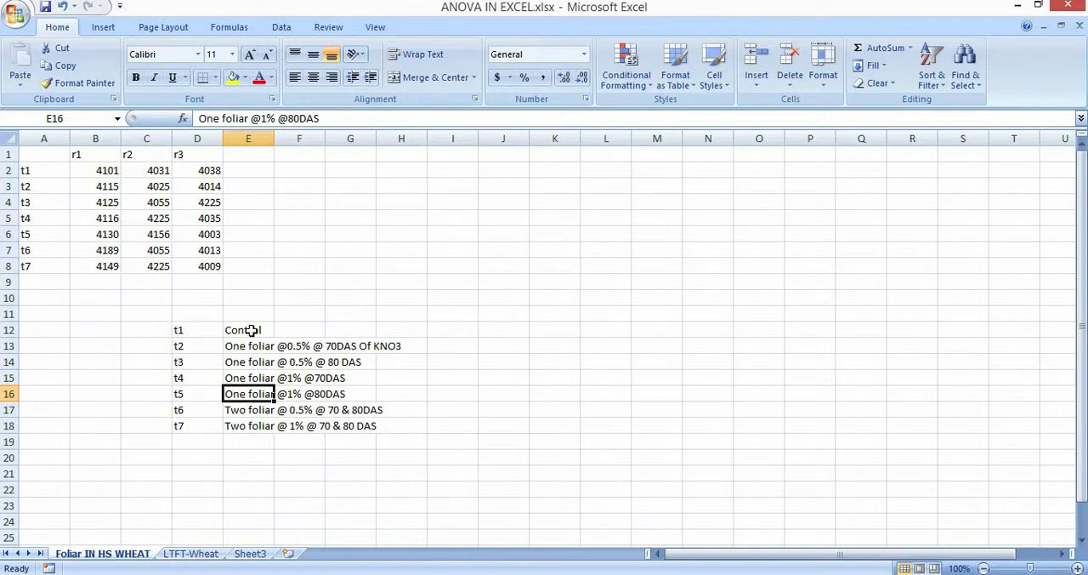
pyautogui.press('Down')
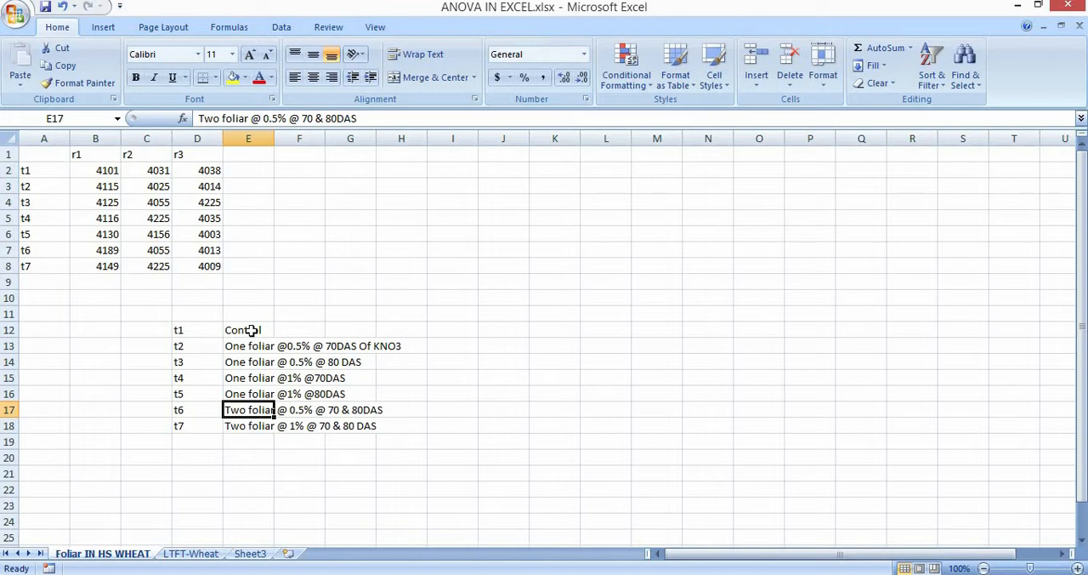
pyautogui.moveTo(184, 334); pyautogui.dragTo(389, 427)
pyautogui.click(340, 453)
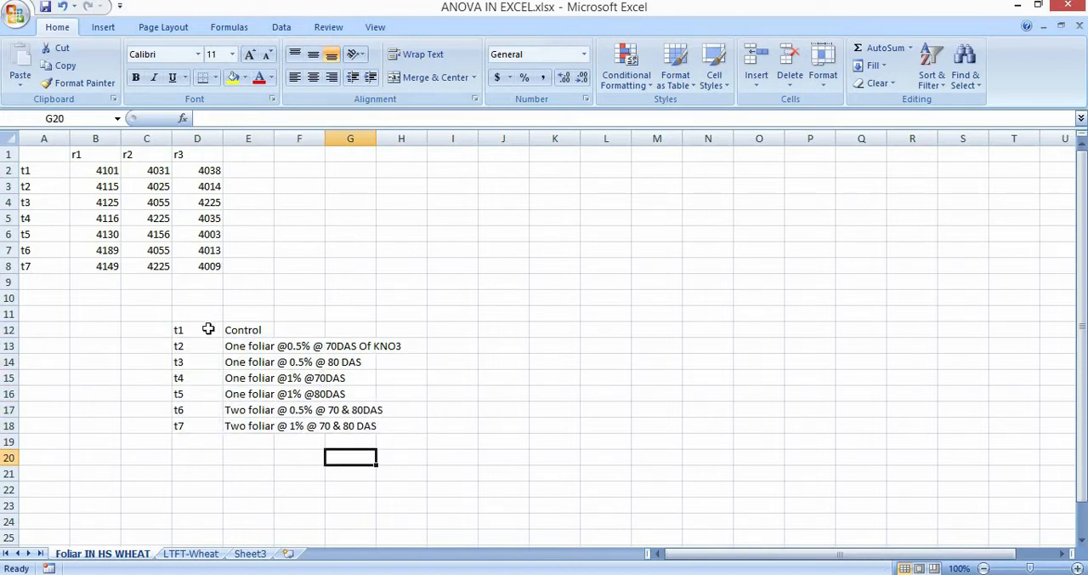
pyautogui.moveTo(207, 329); pyautogui.dragTo(333, 371)
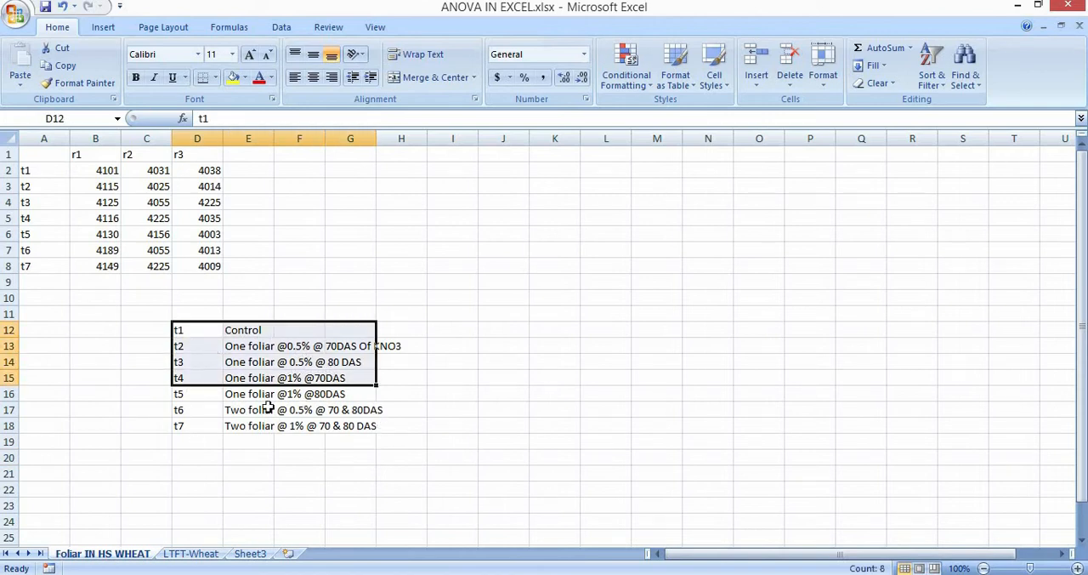
pyautogui.moveTo(182, 425); pyautogui.dragTo(382, 348)
pyautogui.click(302, 281)
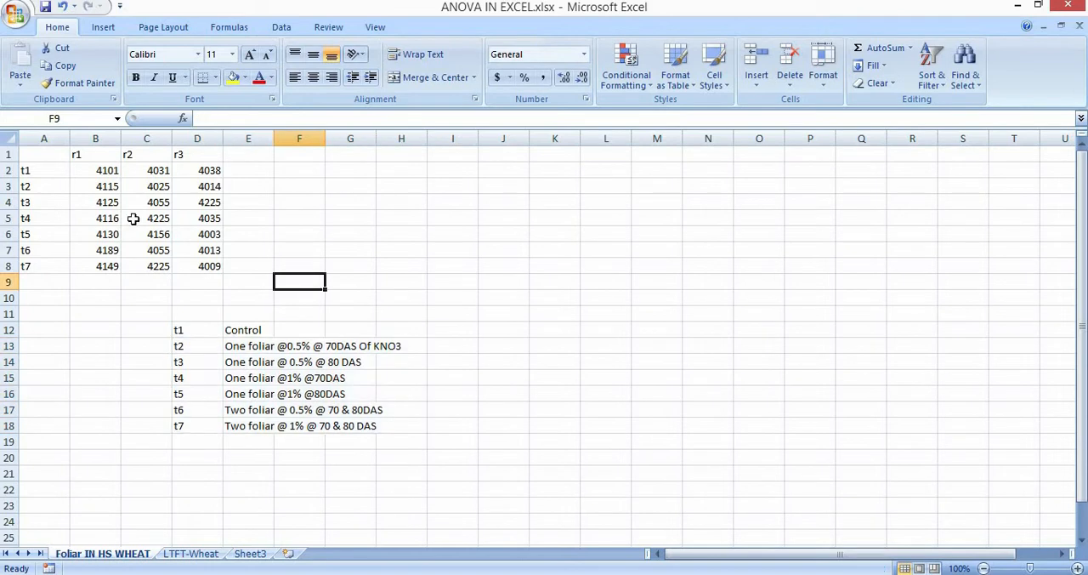
# Note the measured variable and its unit beside the data table by entering Yield in H8 and kg/ha in I8.
pyautogui.click(102, 167)
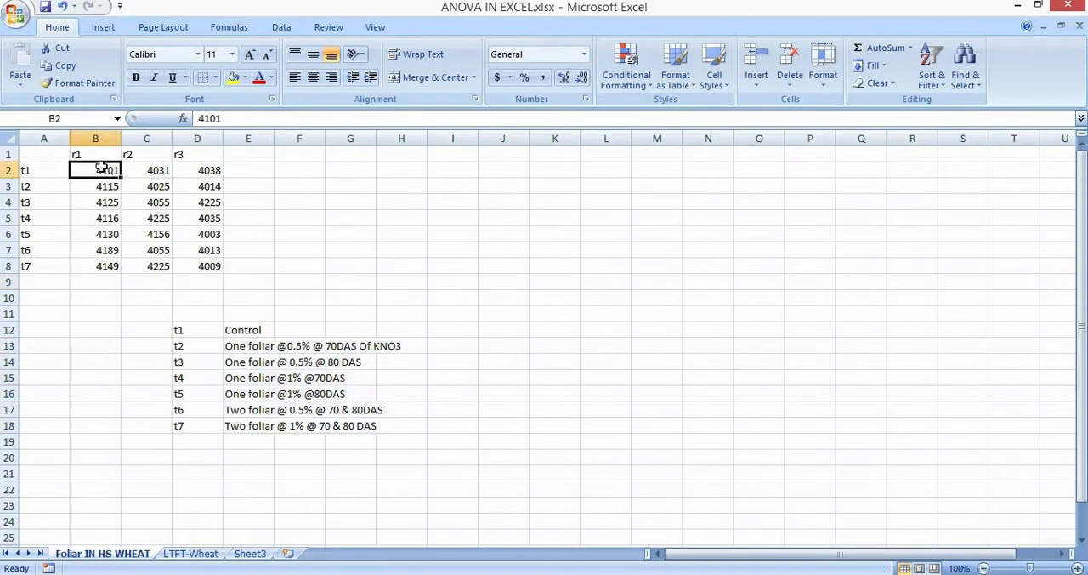
pyautogui.click(112, 399)
pyautogui.click(394, 265)
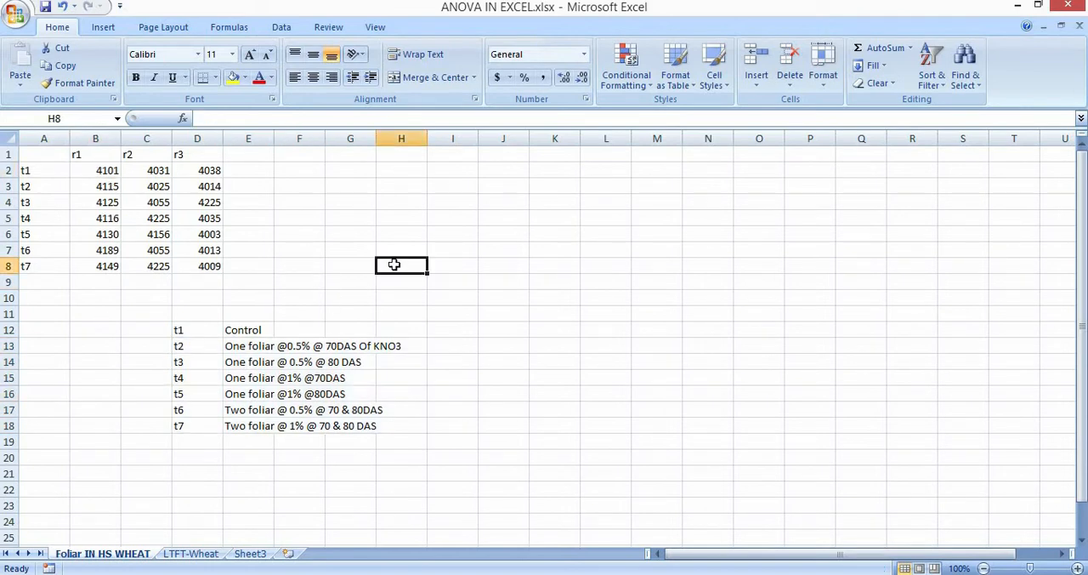
pyautogui.write('Yi')
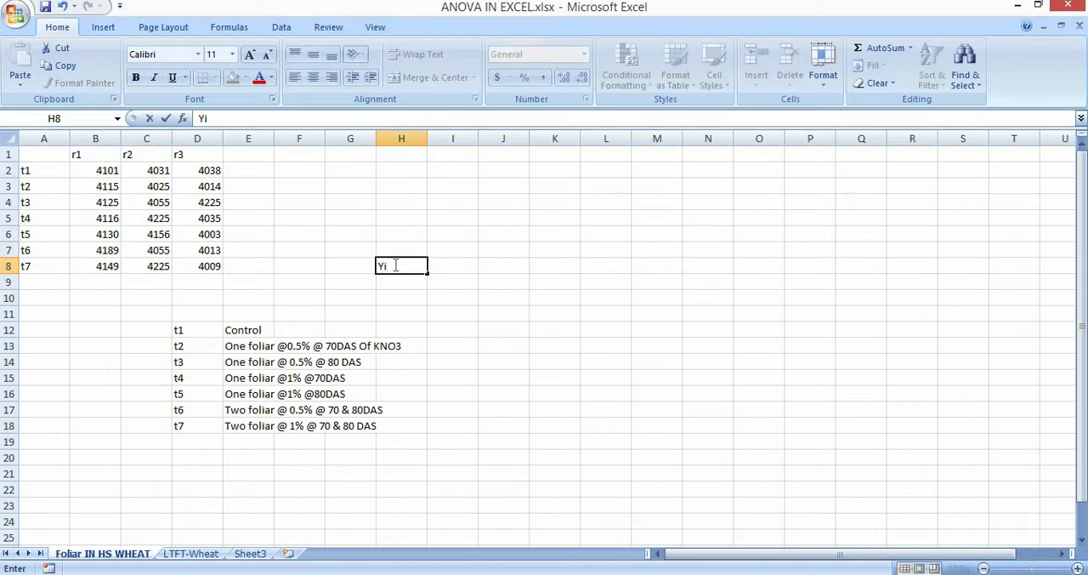
pyautogui.write('eld')
pyautogui.press('Tab')
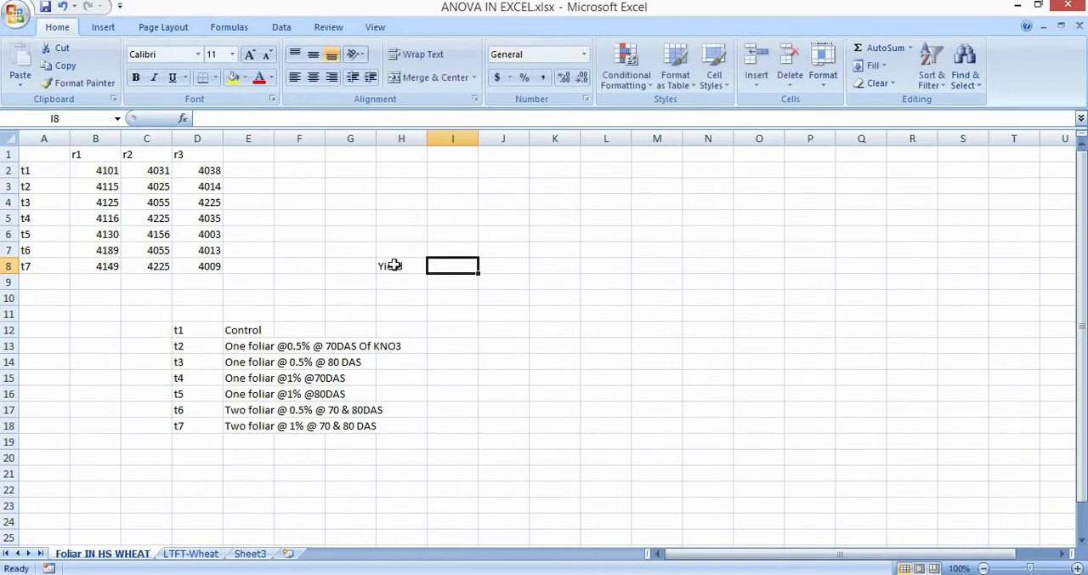
pyautogui.write('()')
pyautogui.click(393, 264)
pyautogui.press('Tab')
pyautogui.write('kg')
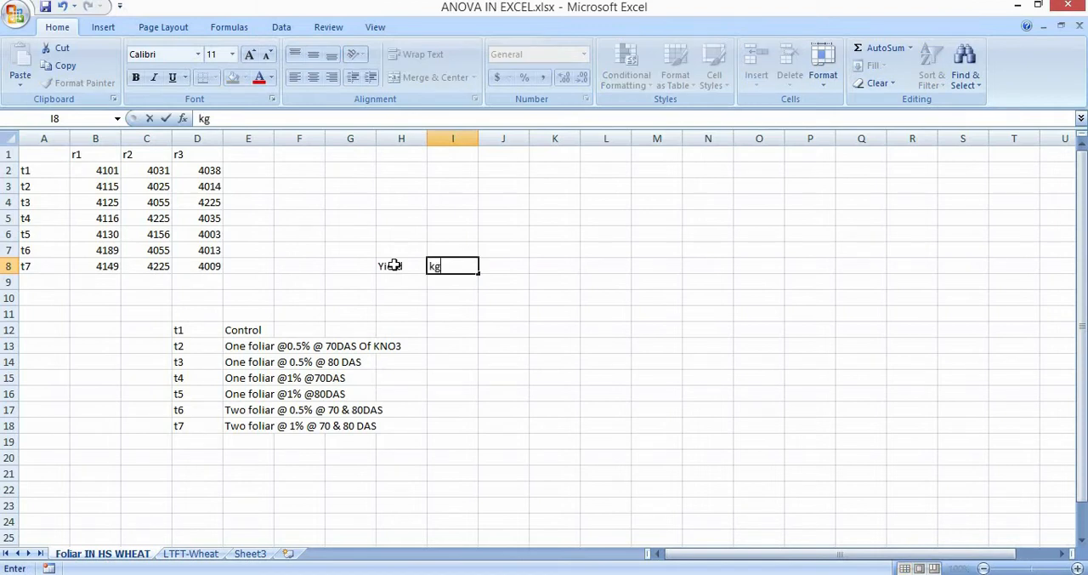
pyautogui.write('/ha')
pyautogui.press('Return')
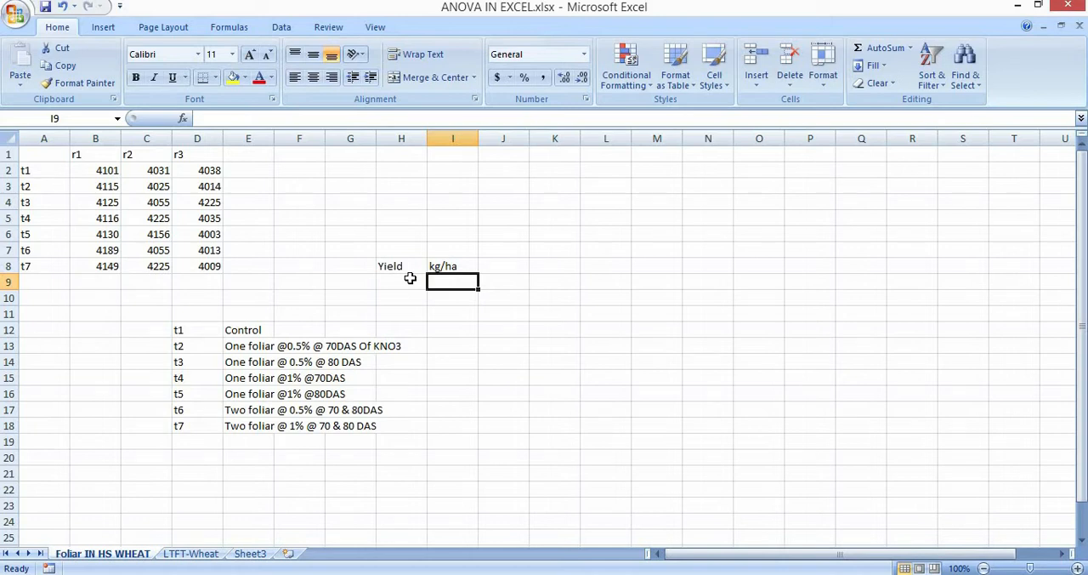
# Label the data layout by entering "Pivot style" in cell M3.
pyautogui.moveTo(51, 154); pyautogui.dragTo(204, 276)
pyautogui.click(175, 298)
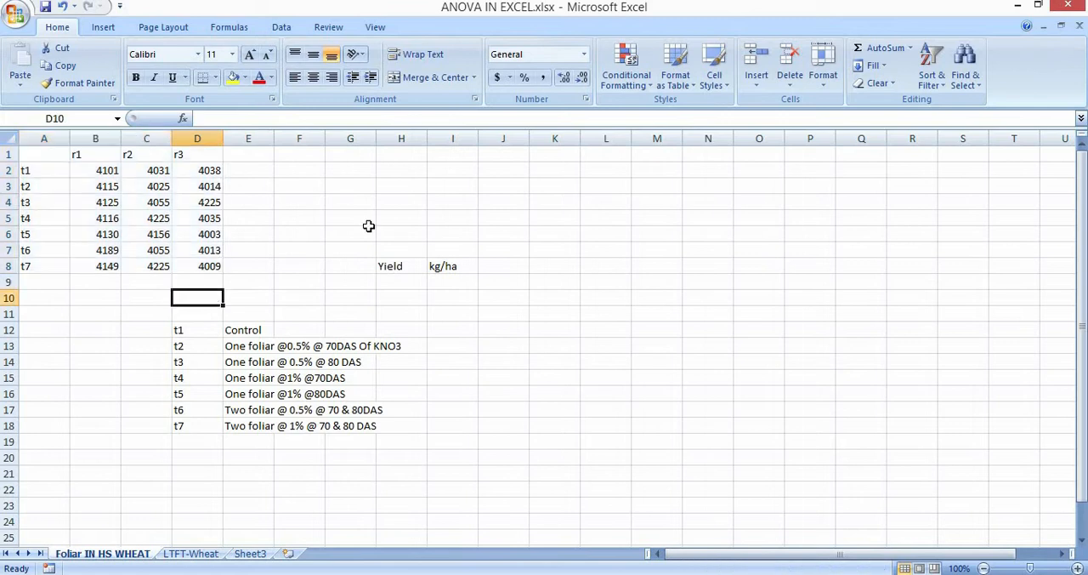
pyautogui.click(674, 186)
pyautogui.write('Pivot')
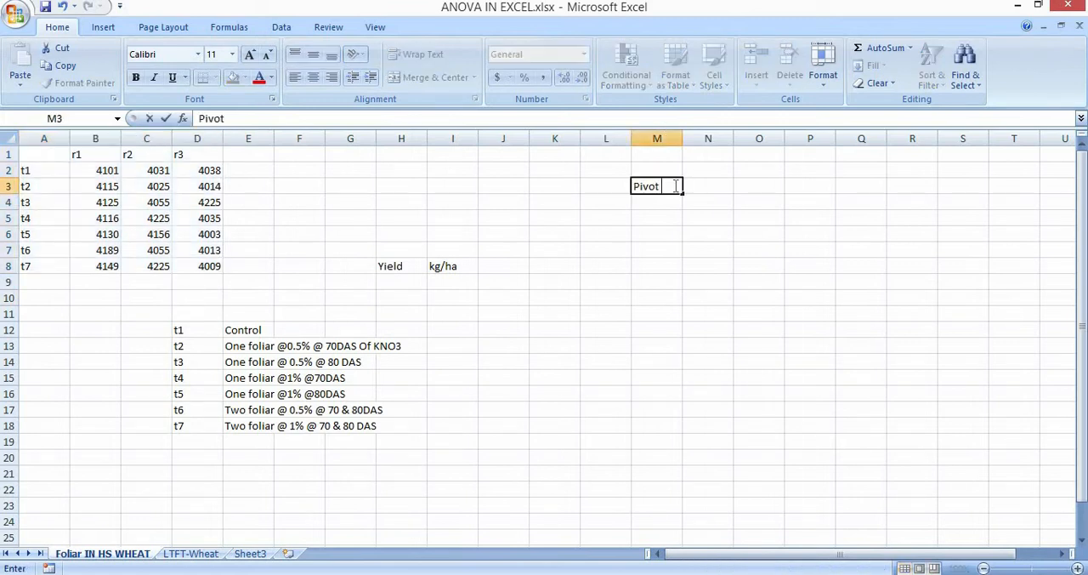
pyautogui.write(' style')
pyautogui.click(599, 347)
# Examine the t1 row of the data table across the r1, r2 and r3 replications.
pyautogui.click(32, 173)
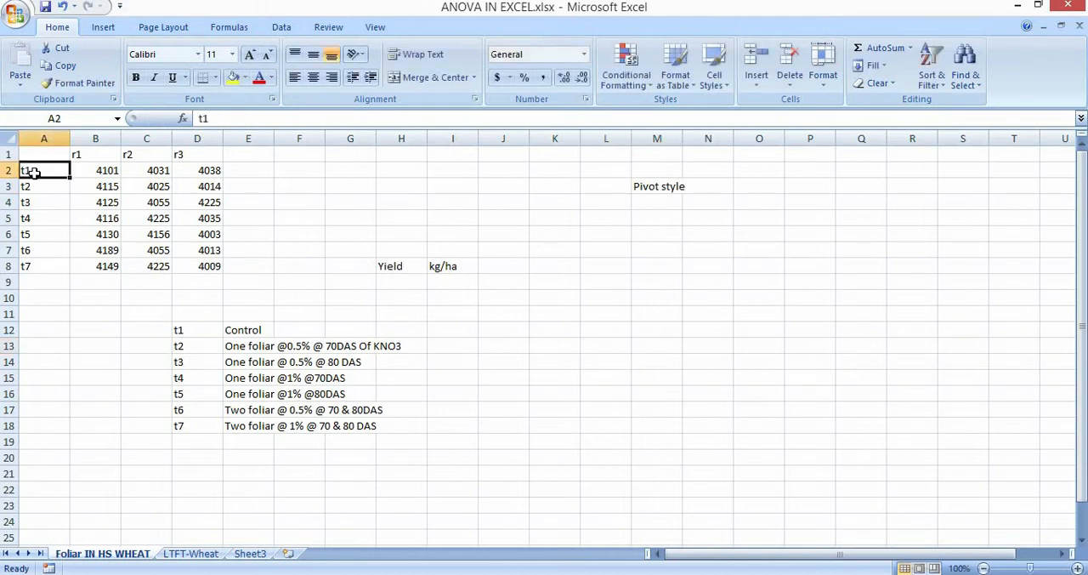
pyautogui.press('Right')
pyautogui.press('Up')
pyautogui.press('Down')
pyautogui.press('Left')
pyautogui.press('Right')
pyautogui.press('Right')
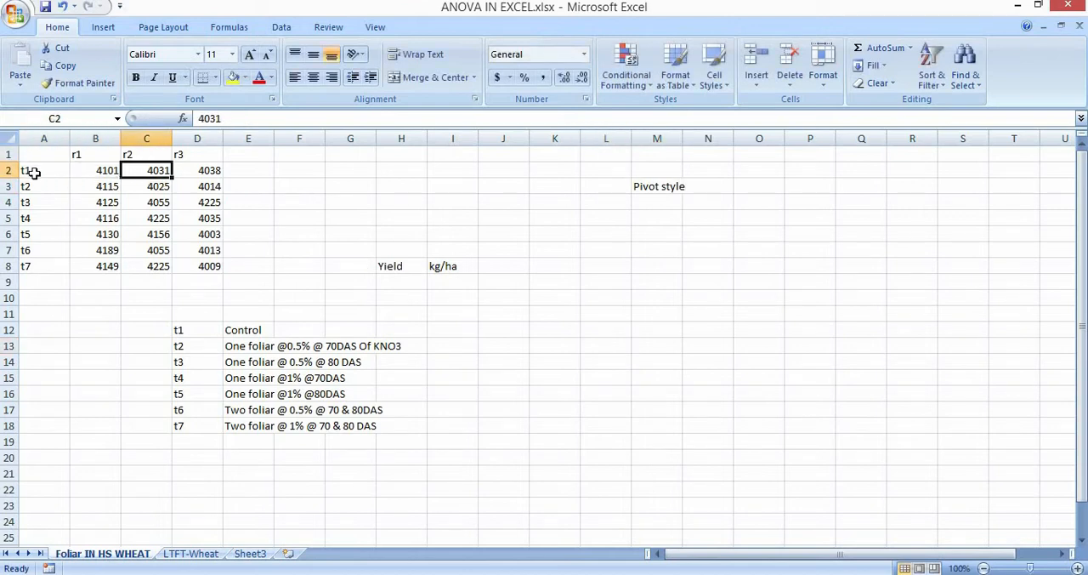
pyautogui.press('Left')
# Examine the yield values of treatment t2 in replications r1, r2 and r3.
pyautogui.press('Left')
pyautogui.press('Right')
pyautogui.press('Right')
pyautogui.press('Right')
pyautogui.press('Down')
pyautogui.press('Left')
pyautogui.press('Left')
pyautogui.press('Left')
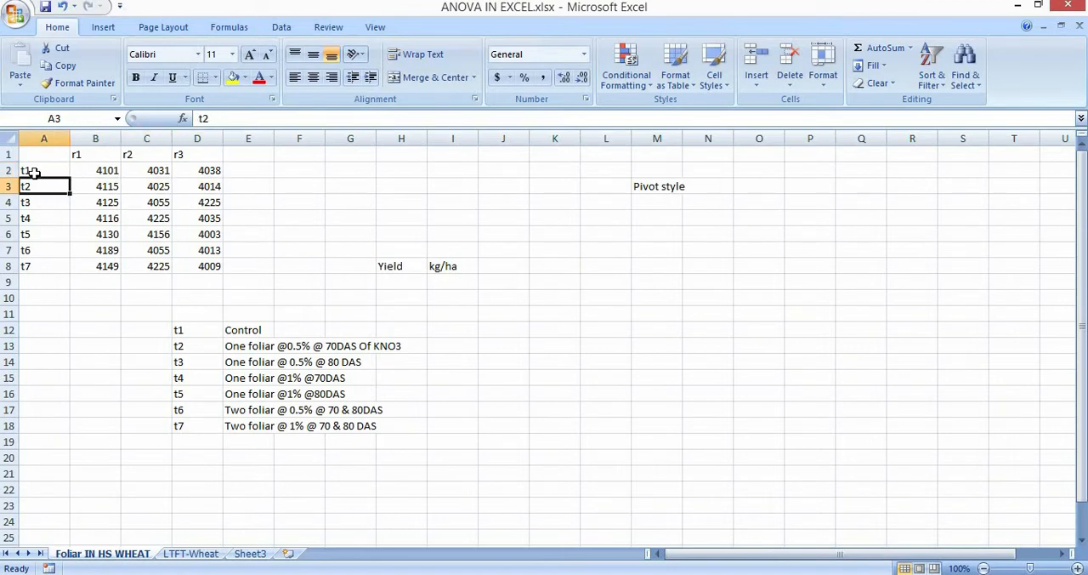
pyautogui.press('Right')
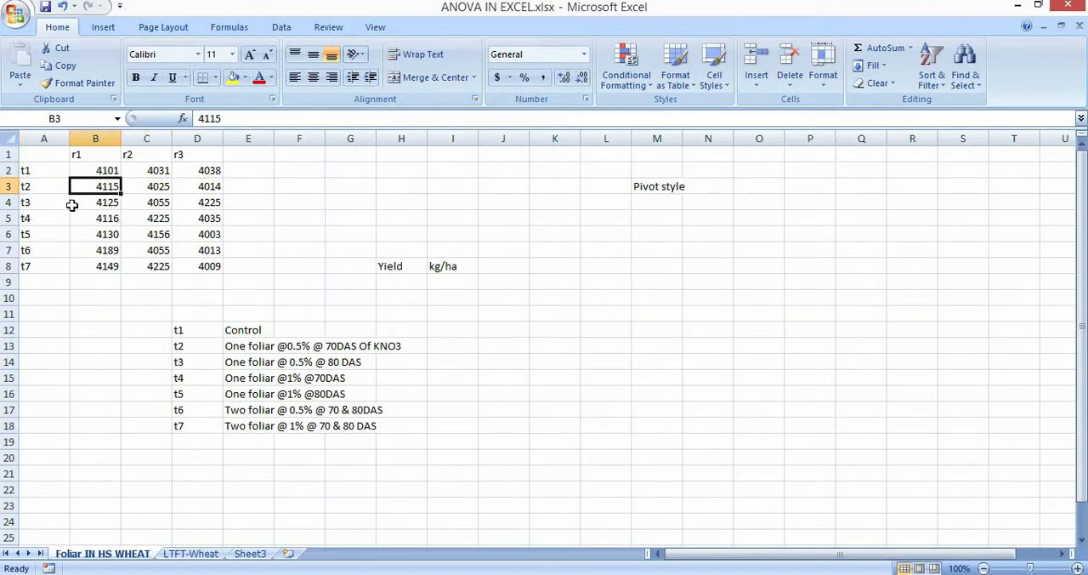
pyautogui.press('Right')
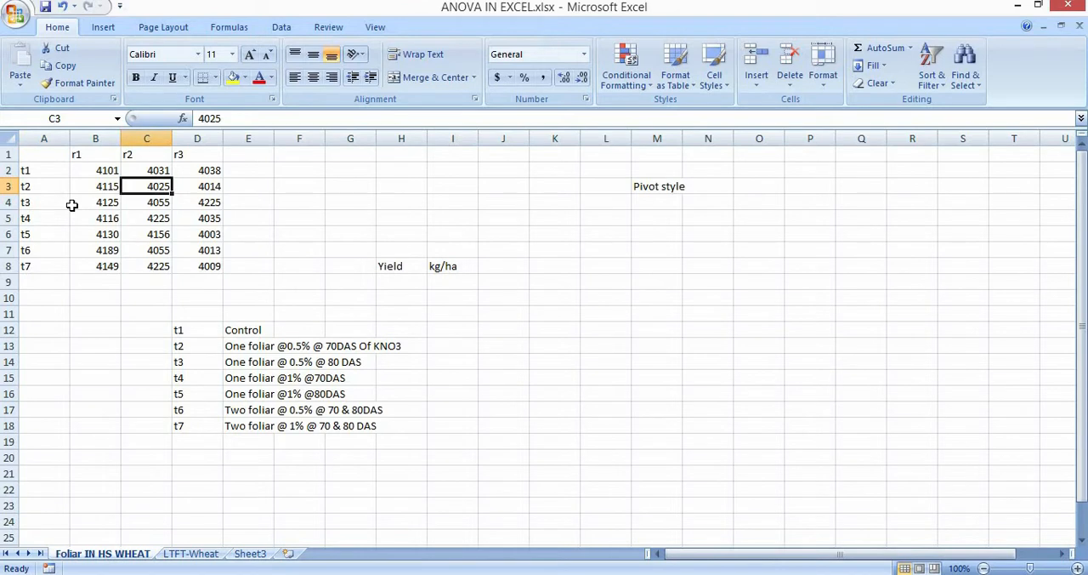
pyautogui.press('Right')
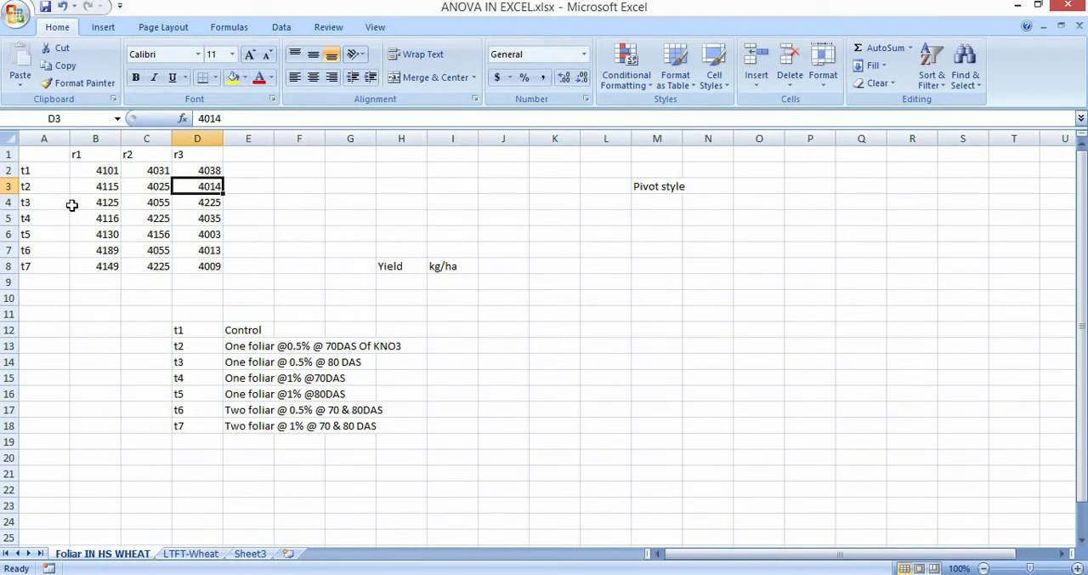
pyautogui.press('Left')
pyautogui.press('Left')
pyautogui.press('Left')
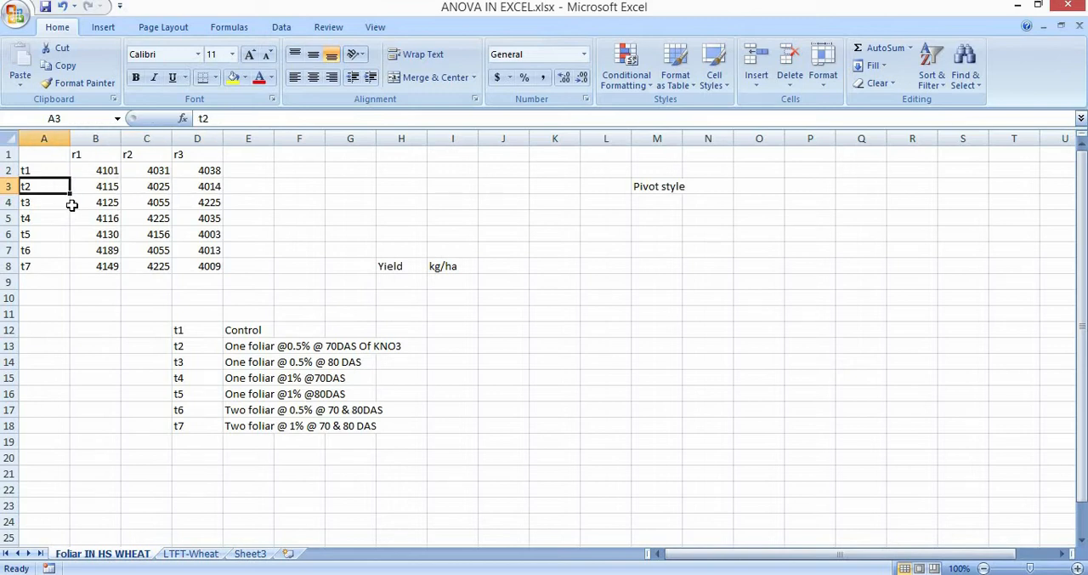
# Enter the replication labels r1, r2 and r3 down cells K5 to K7 as row headings of an example layout.
pyautogui.click(574, 223)
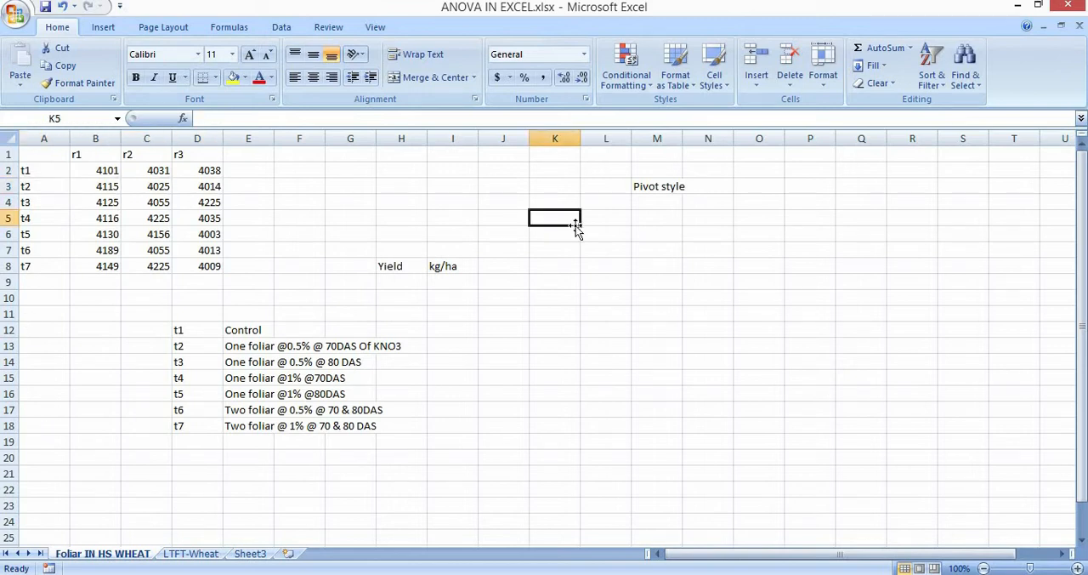
pyautogui.write('r1')
pyautogui.press('Return')
pyautogui.write('r2')
pyautogui.press('Return')
pyautogui.write('r3')
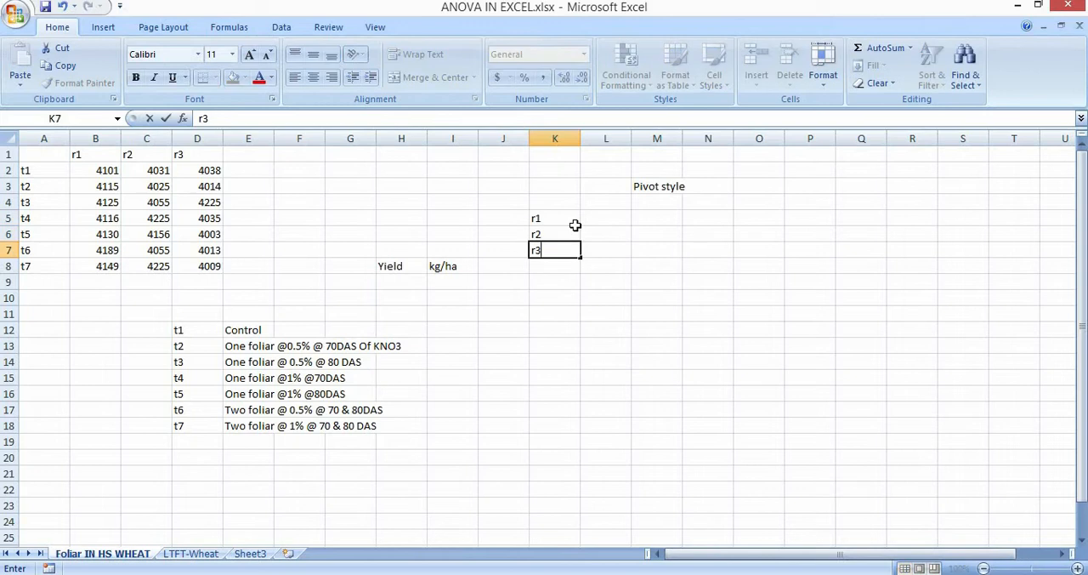
pyautogui.press('Tab')
pyautogui.press('Up')
pyautogui.press('Up')
pyautogui.press('Up')
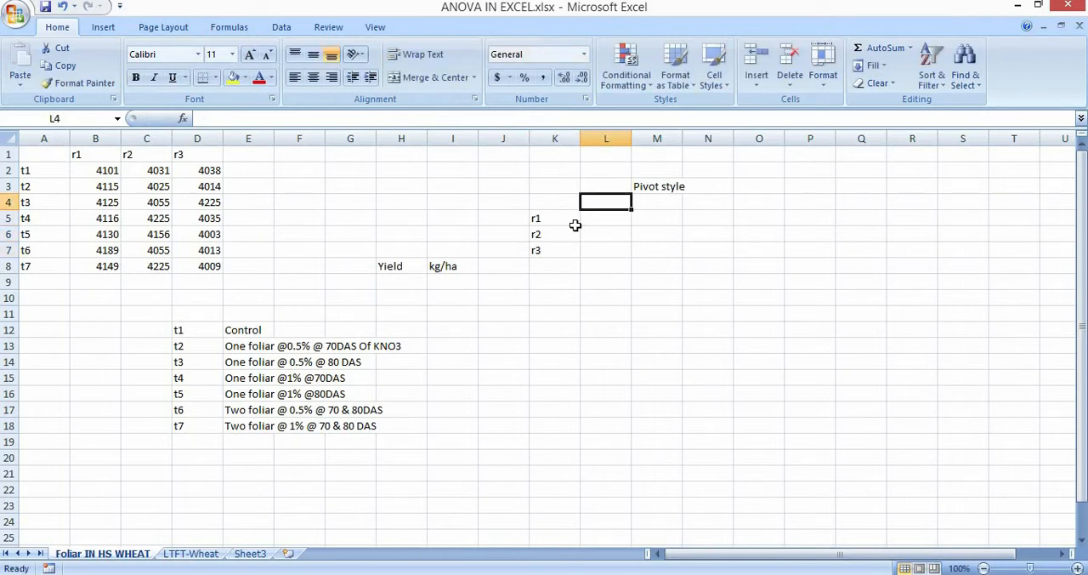
# Enter the treatment labels t1 to t7 across cells L4 to R4 as column headings of the example layout.
pyautogui.write('t1')
pyautogui.press('Tab')
pyautogui.write('t2')
pyautogui.press('Tab')
pyautogui.write('t3')
pyautogui.press('Tab')
pyautogui.write('t')
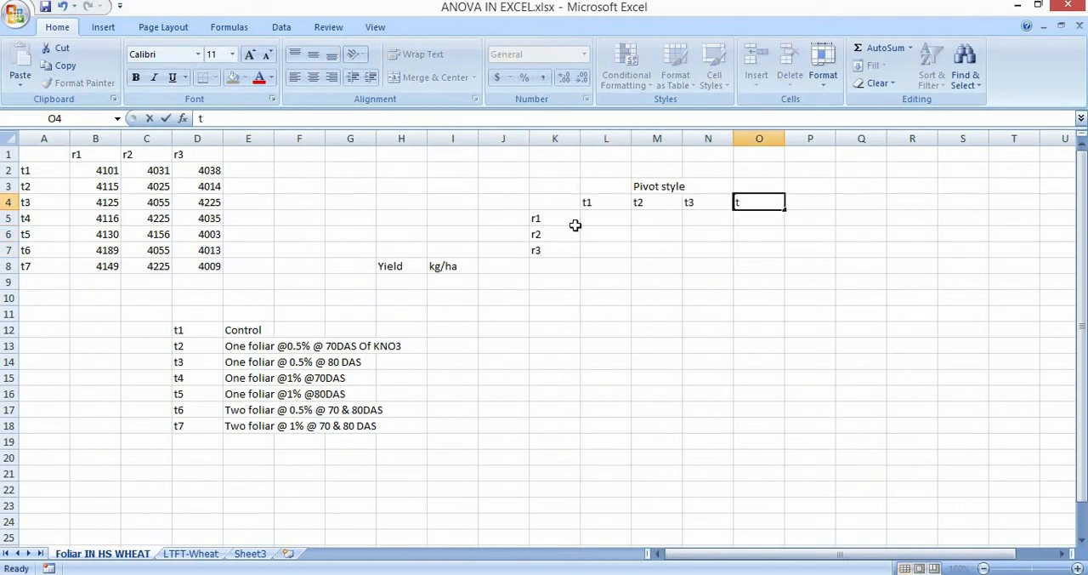
pyautogui.press('Tab')
pyautogui.press('Left')
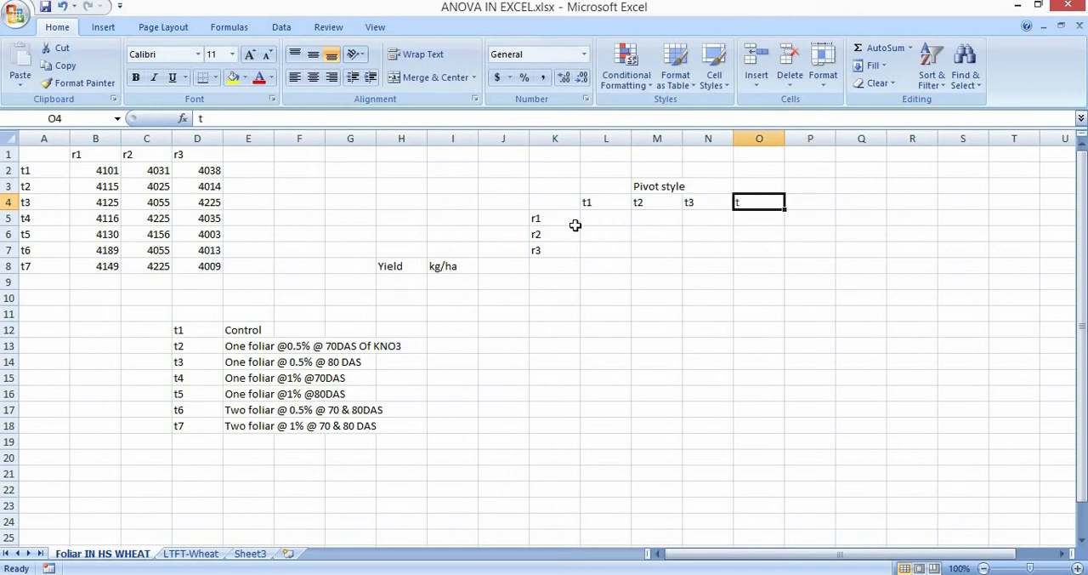
pyautogui.write('t4')
pyautogui.press('Tab')
pyautogui.write('t5')
pyautogui.press('Tab')
pyautogui.write('t6')
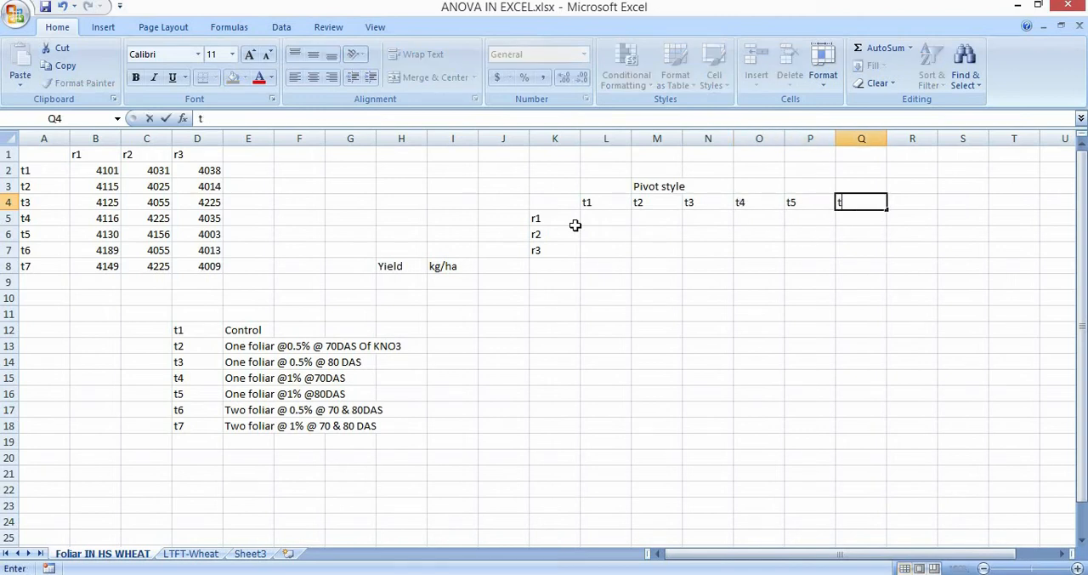
pyautogui.press('Tab')
pyautogui.write('t7')
pyautogui.press('Return')
pyautogui.press('Left')
pyautogui.press('Left')
pyautogui.press('Left')
pyautogui.press('Left')
pyautogui.press('Left')
pyautogui.press('Left')
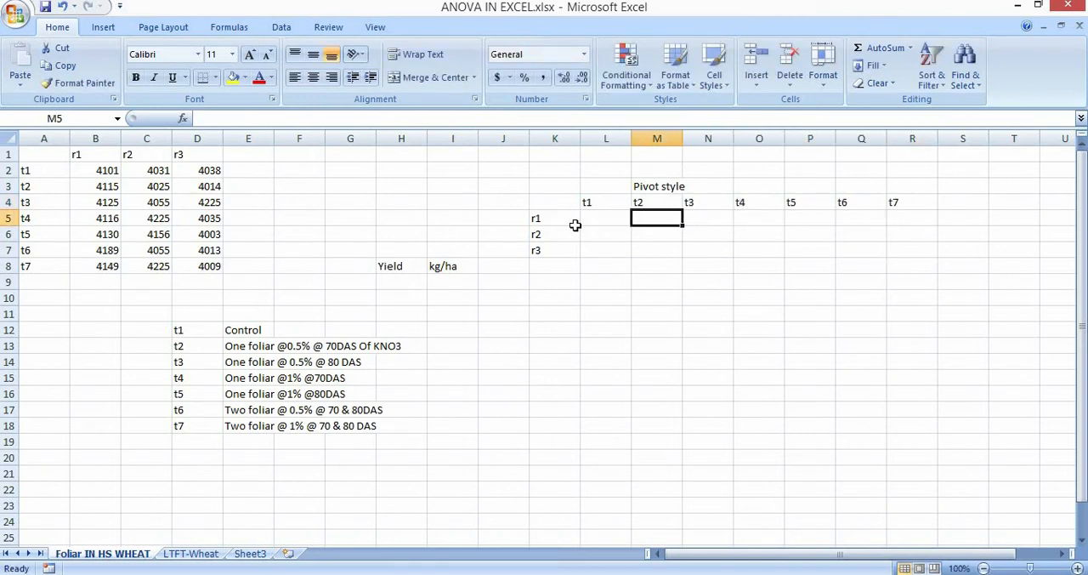
pyautogui.press('Down')
pyautogui.press('Right')
pyautogui.press('Up')
pyautogui.press('Left')
pyautogui.press('Right')
# Clear the example layout in K4:R7 and the Yield and kg/ha labels in H8:I8.
pyautogui.moveTo(554, 200); pyautogui.dragTo(906, 245)
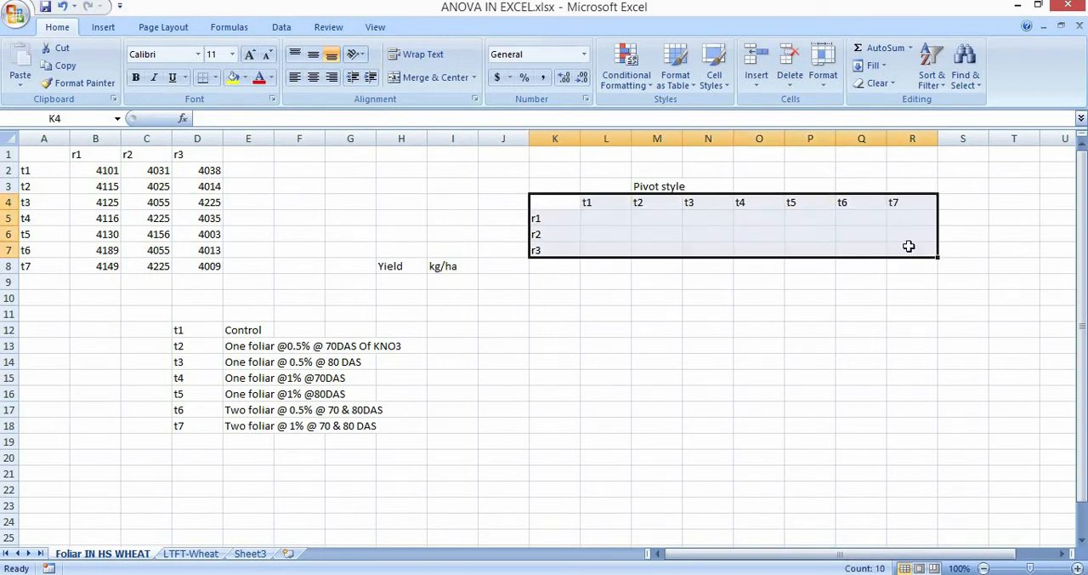
pyautogui.press('Delete')
pyautogui.click(761, 337)
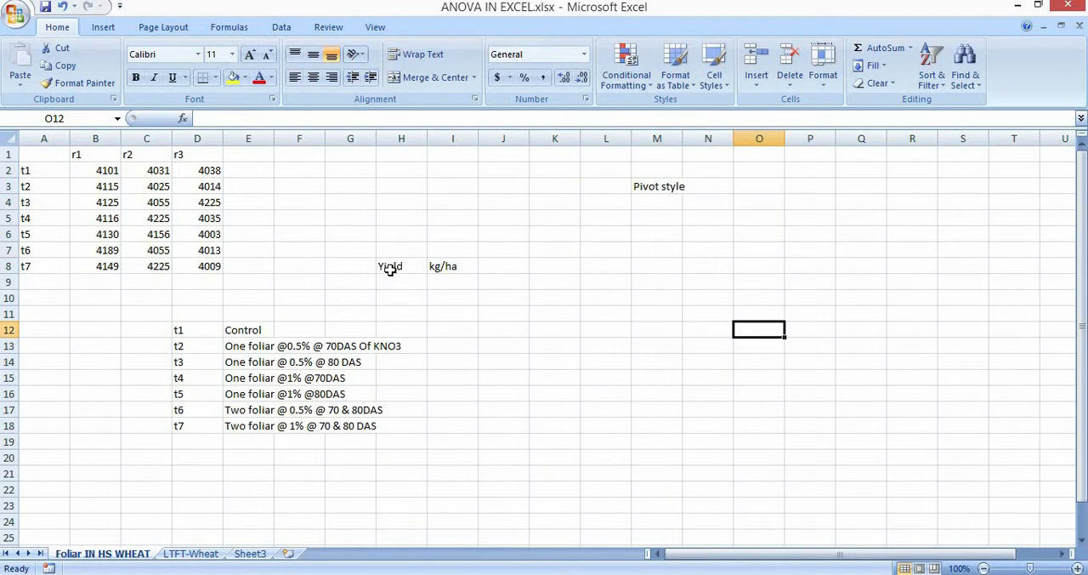
pyautogui.moveTo(391, 270); pyautogui.dragTo(442, 268)
pyautogui.press('Delete')
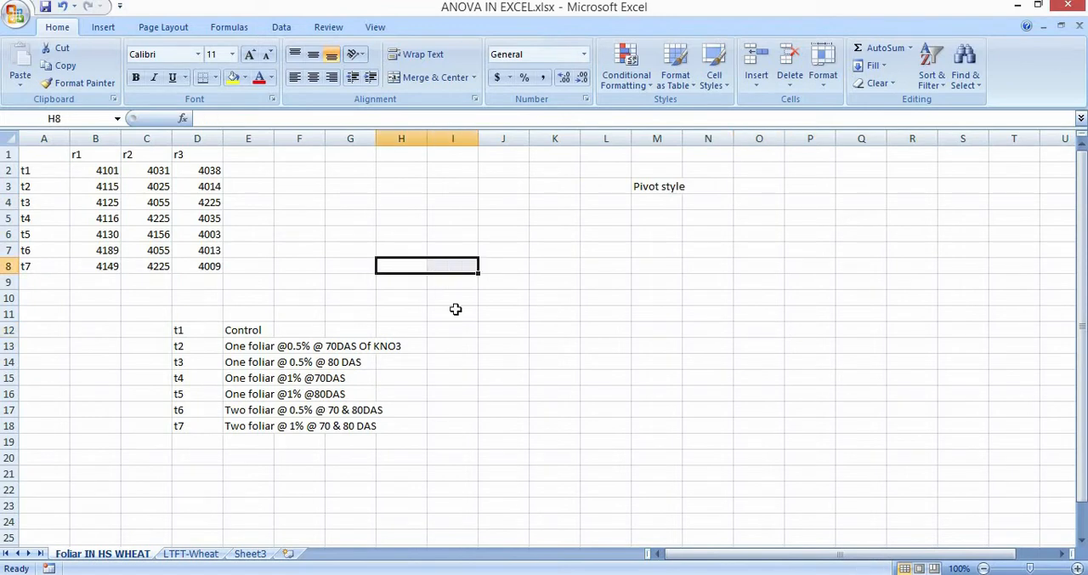
pyautogui.click(455, 310)
# Examine the treatment codes t1 to t7, their list of foliar-spray descriptions, and the t1 yield row.
pyautogui.moveTo(26, 170); pyautogui.dragTo(53, 264)
pyautogui.click(182, 328)
pyautogui.hotkey('ctrl', 'shift', 'Down')
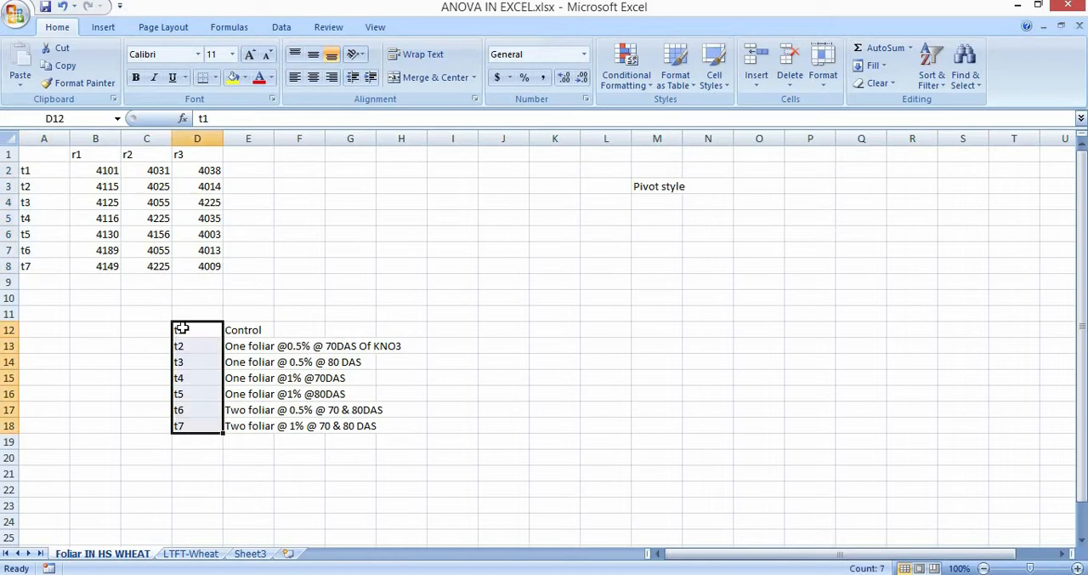
pyautogui.hotkey('shift', 'Right')
pyautogui.hotkey('shift', 'Right')
pyautogui.hotkey('shift', 'Right')
pyautogui.hotkey('shift', 'Right')
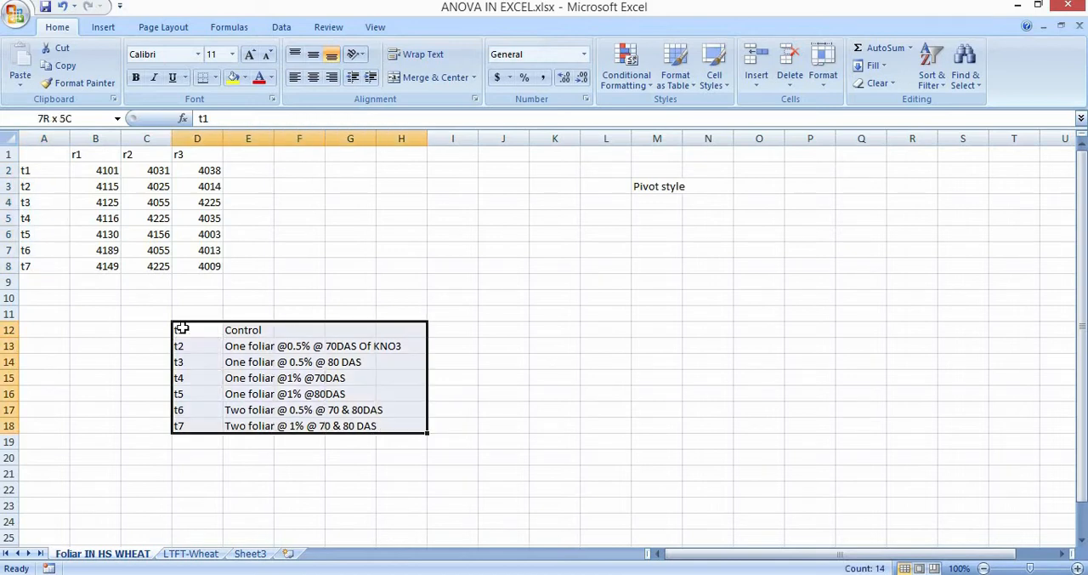
pyautogui.click(442, 353)
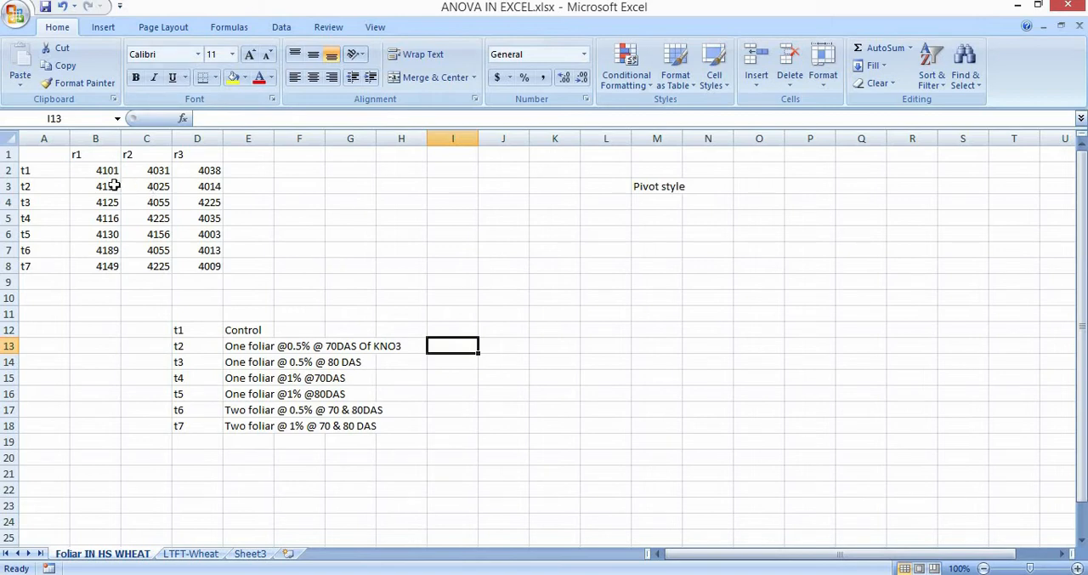
pyautogui.moveTo(49, 170); pyautogui.dragTo(216, 179)
# Enter t in cell H6 and z in cell H7, and clear both cells again.
pyautogui.click(389, 230)
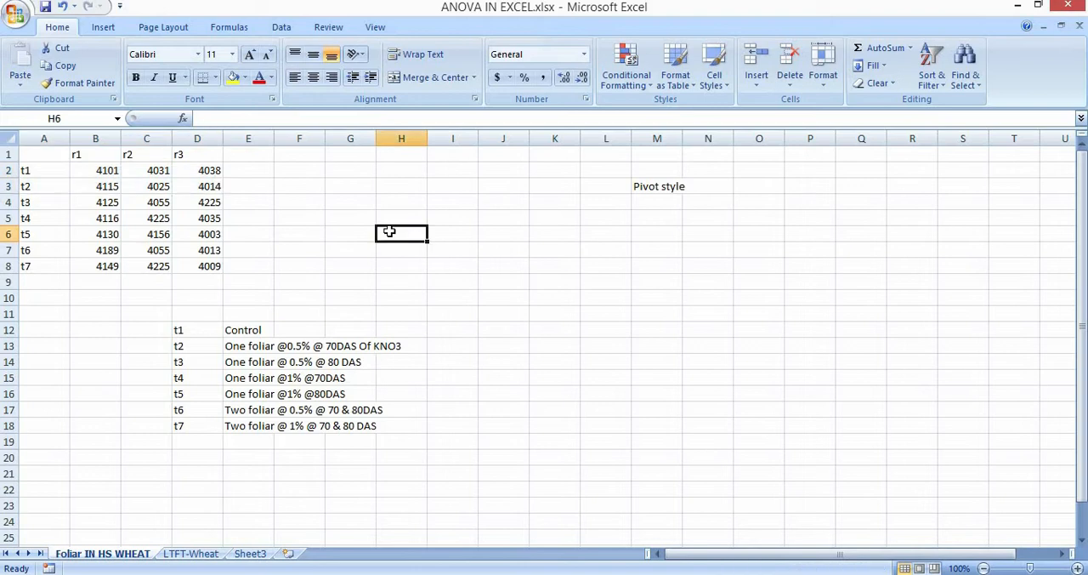
pyautogui.write('t')
pyautogui.press('Return')
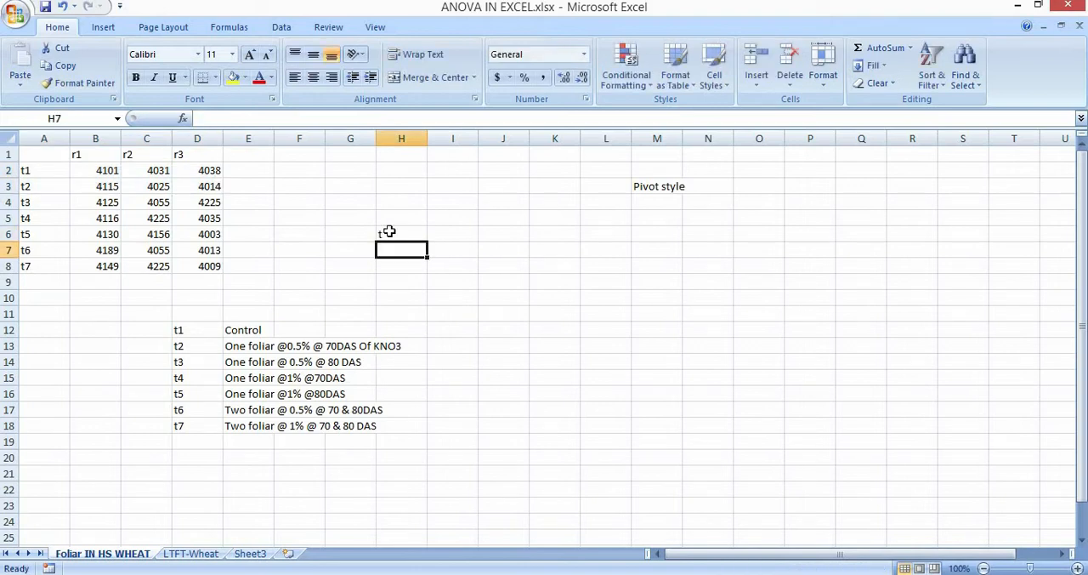
pyautogui.write('z')
pyautogui.click(388, 230)
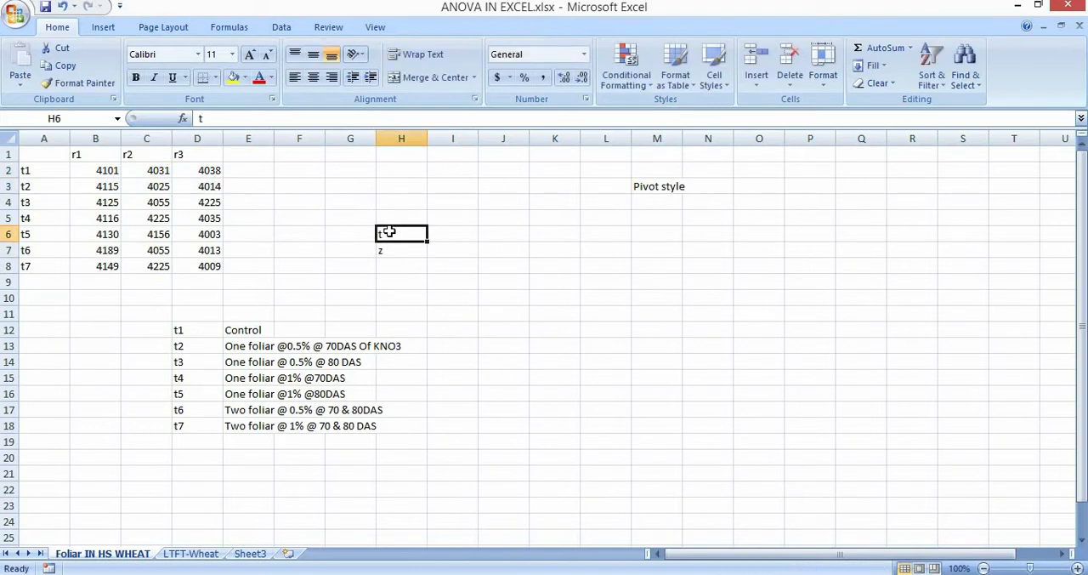
pyautogui.press('Down')
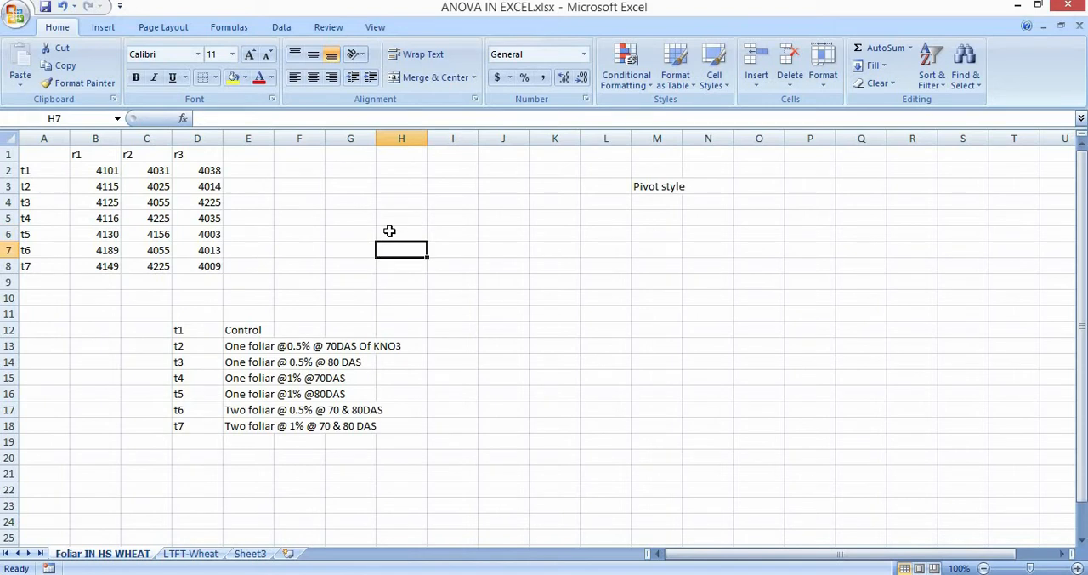
pyautogui.click(420, 302)
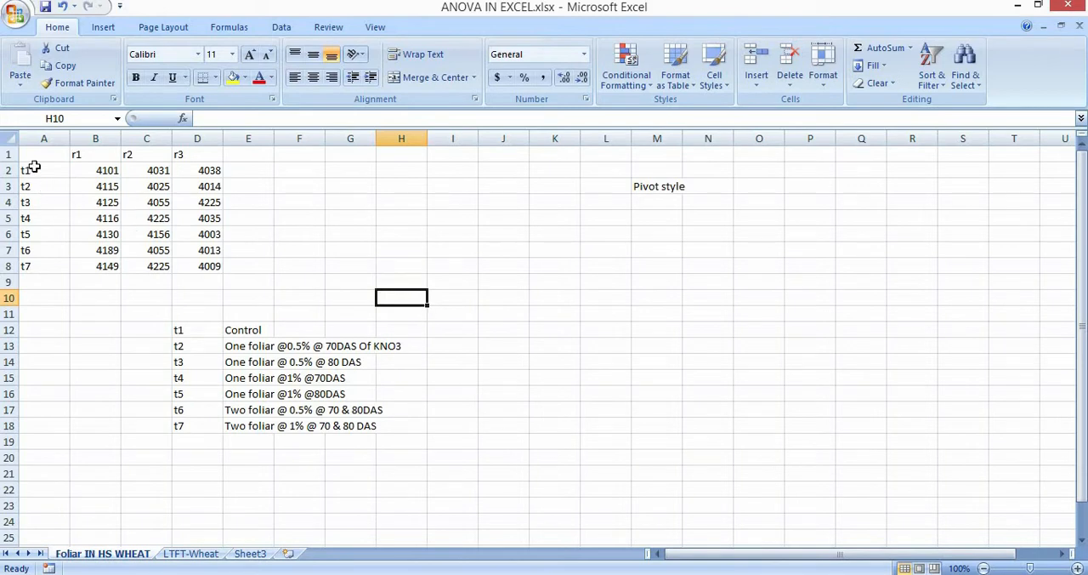
# Examine the t1 and t2 yield rows as a pair, and the whole yield table with its treatments and replications.
pyautogui.moveTo(28, 168); pyautogui.dragTo(222, 185)
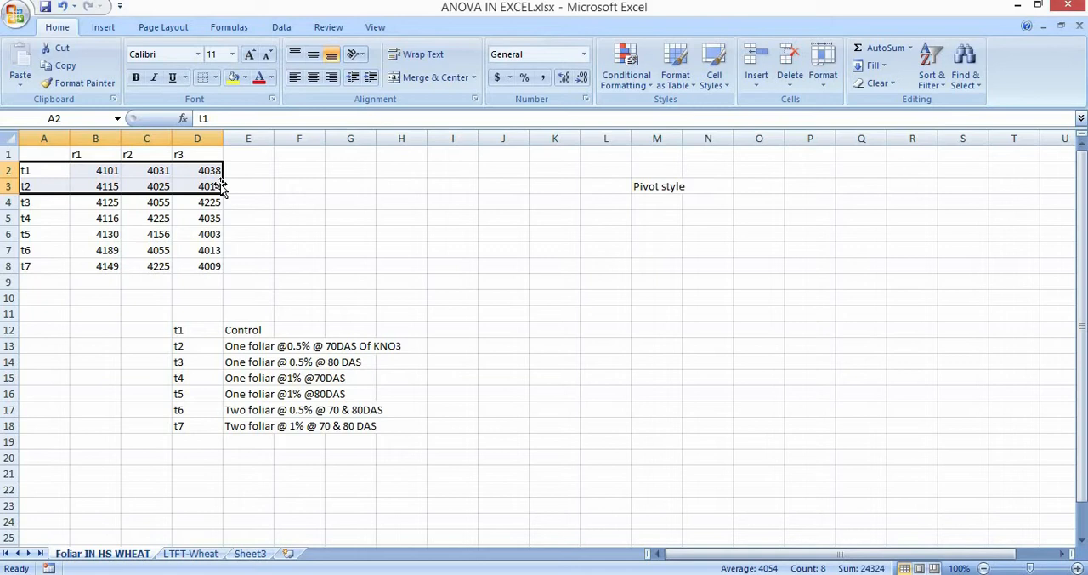
pyautogui.press('Home')
pyautogui.press('Down')
pyautogui.press('Down')
pyautogui.press('Down')
pyautogui.press('Down')
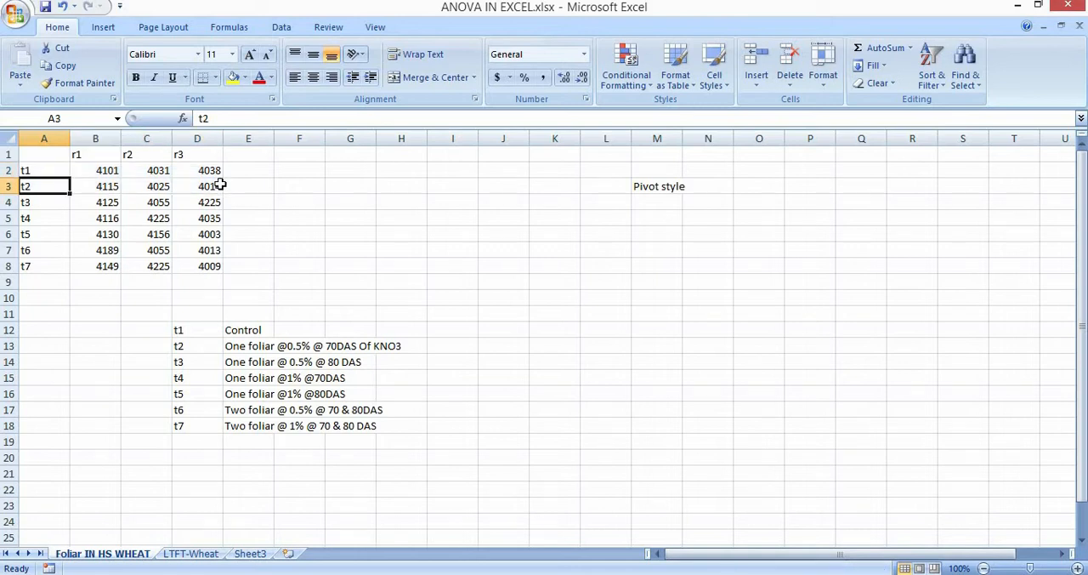
pyautogui.press('Up')
pyautogui.press('Up')
pyautogui.press('Up')
pyautogui.press('Up')
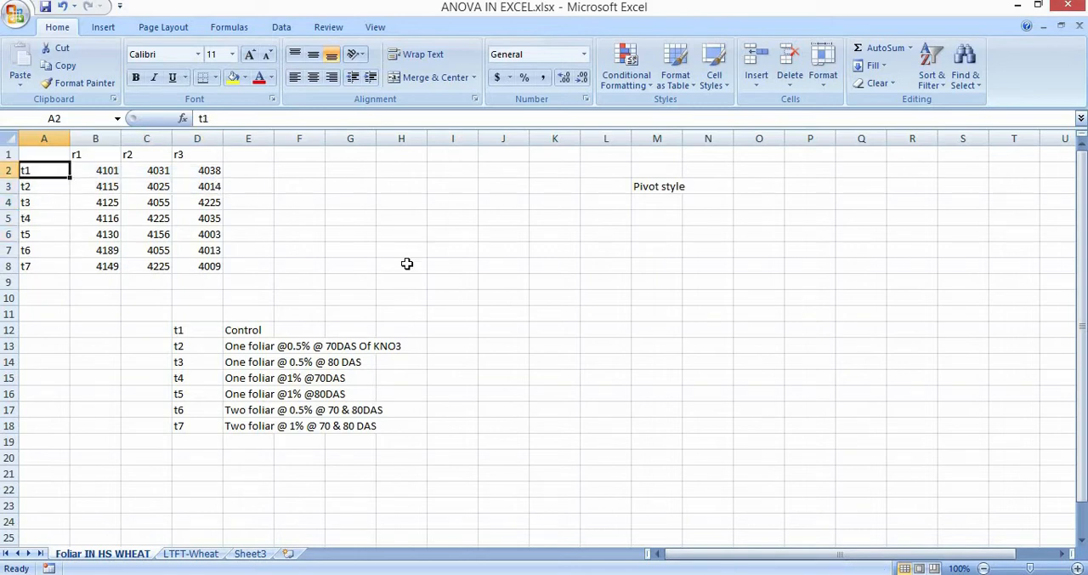
pyautogui.click(398, 280)
pyautogui.moveTo(38, 153); pyautogui.dragTo(230, 260)
pyautogui.click(335, 219)
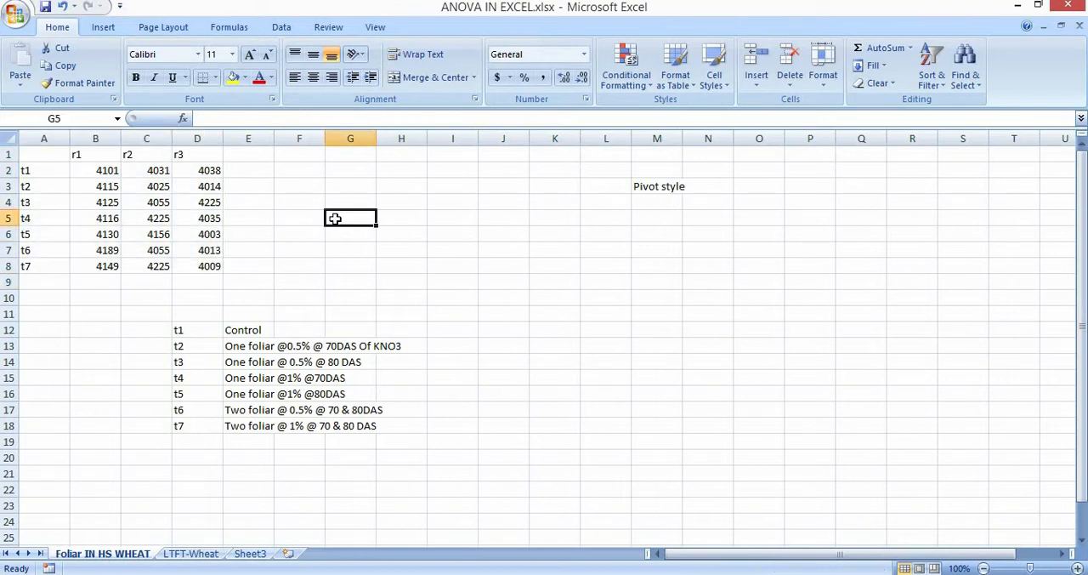
# Open the Data Analysis tools and place the dialog clear of the yield data.
pyautogui.click(286, 27)
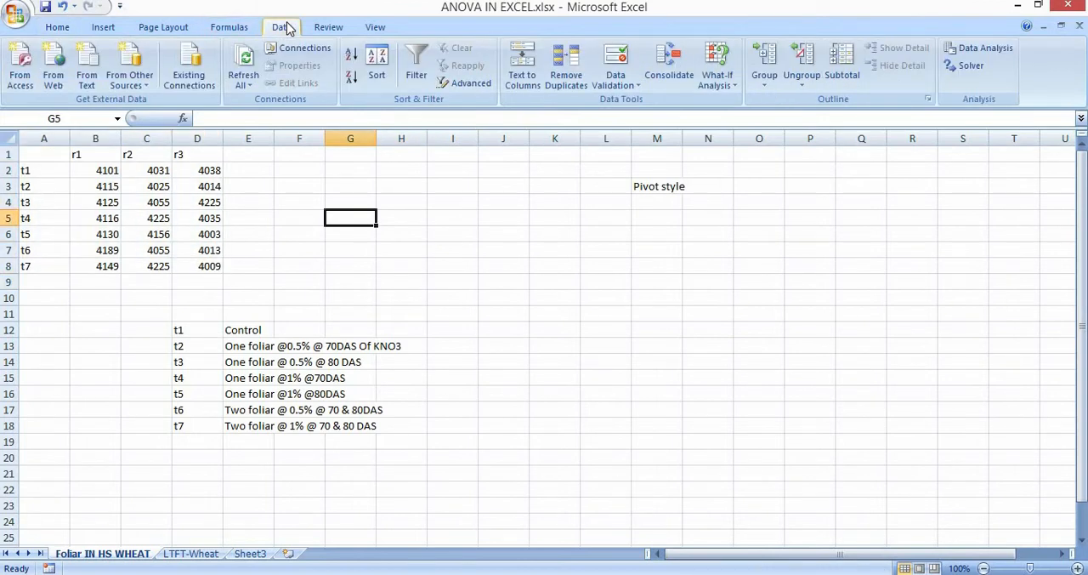
pyautogui.click(997, 52)
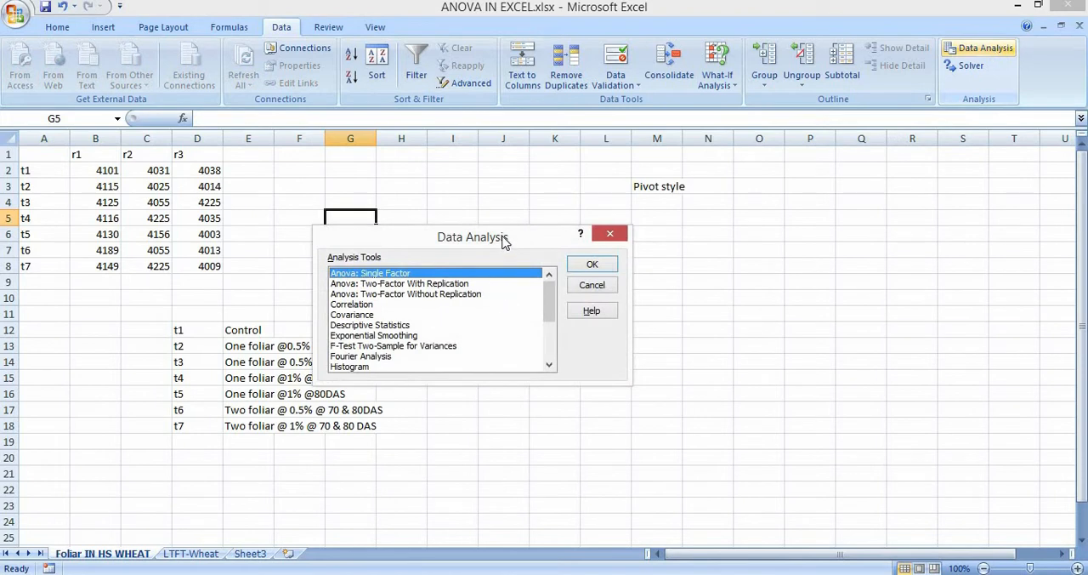
pyautogui.moveTo(501, 238); pyautogui.dragTo(638, 213)
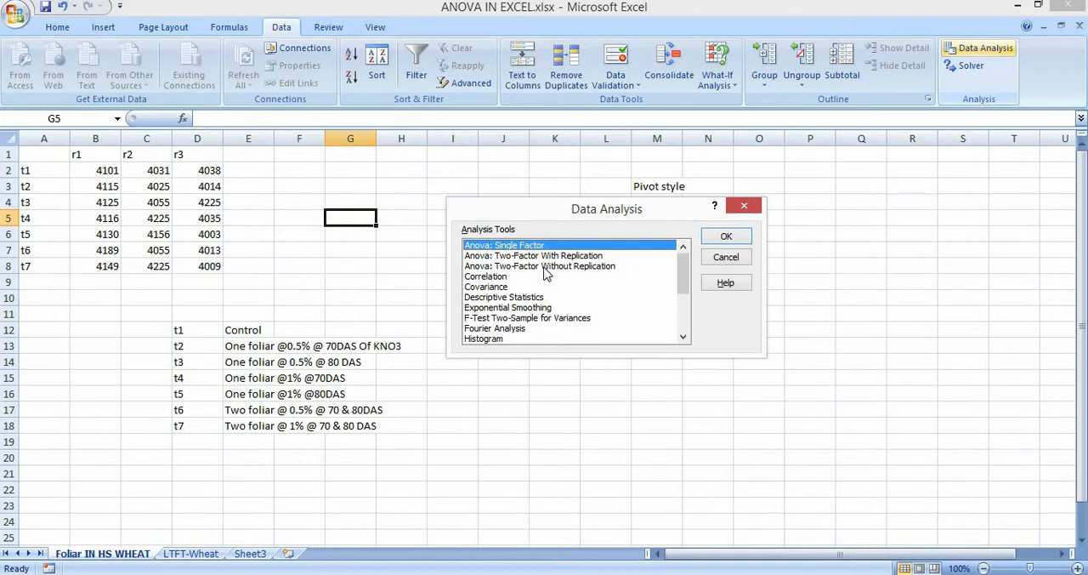
# Look through the available analysis tools, from the ANOVA types and Correlation to the t-Tests and z-Test.
pyautogui.press('Down')
pyautogui.press('Down')
pyautogui.press('Up')
pyautogui.press('Up')
pyautogui.press('Down')
pyautogui.press('Down')
pyautogui.press('Down')
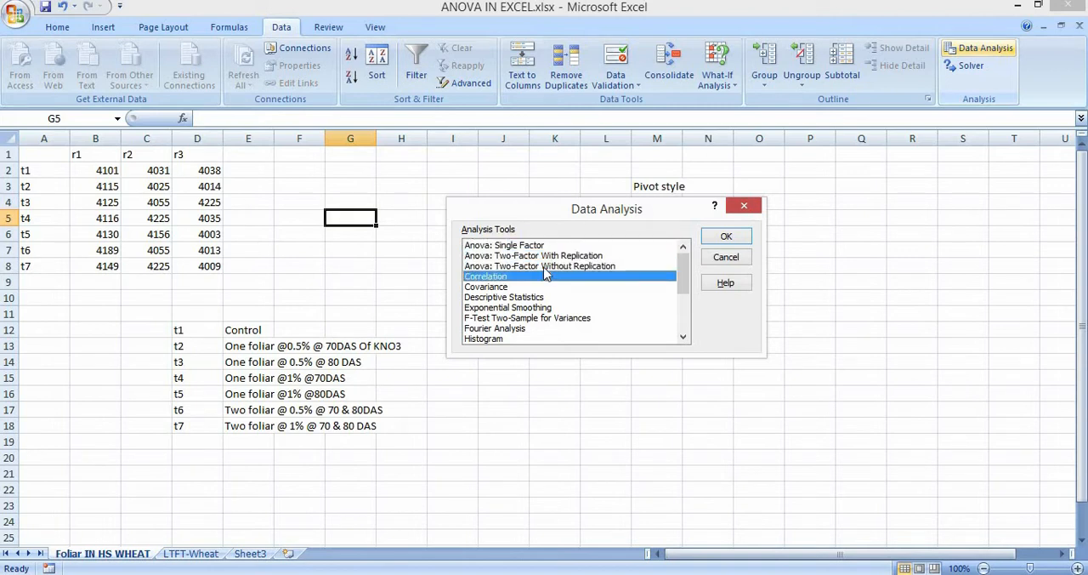
pyautogui.press('Down')
pyautogui.press('Down')
pyautogui.press('Down')
pyautogui.press('Down')
pyautogui.press('Down')
pyautogui.press('Down')
pyautogui.press('Down')
pyautogui.press('Down')
pyautogui.press('Down')
pyautogui.press('Down')
pyautogui.press('Down')
pyautogui.press('Down')
pyautogui.press('Down')
pyautogui.press('Down')
pyautogui.press('Down')
pyautogui.press('Up')
pyautogui.press('Up')
pyautogui.press('Up')
pyautogui.press('Up')
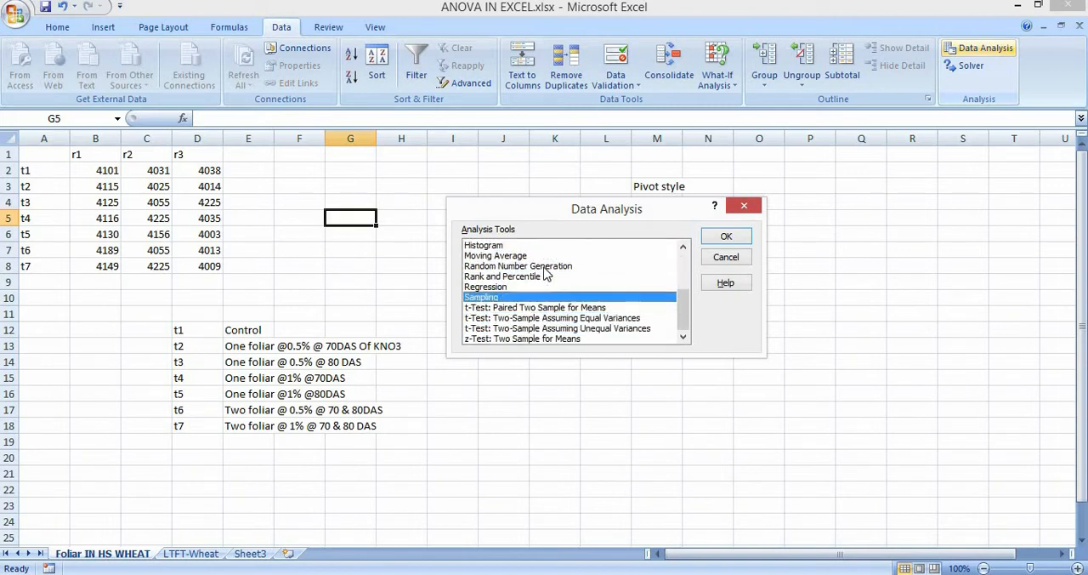
pyautogui.press('Up')
pyautogui.press('Up')
pyautogui.press('Up')
pyautogui.press('Up')
pyautogui.press('Up')
pyautogui.press('Up')
pyautogui.press('Up')
pyautogui.press('Up')
pyautogui.press('Up')
pyautogui.press('Up')
pyautogui.press('Up')
pyautogui.press('Up')
pyautogui.press('Up')
pyautogui.press('Up')
pyautogui.press('Down')
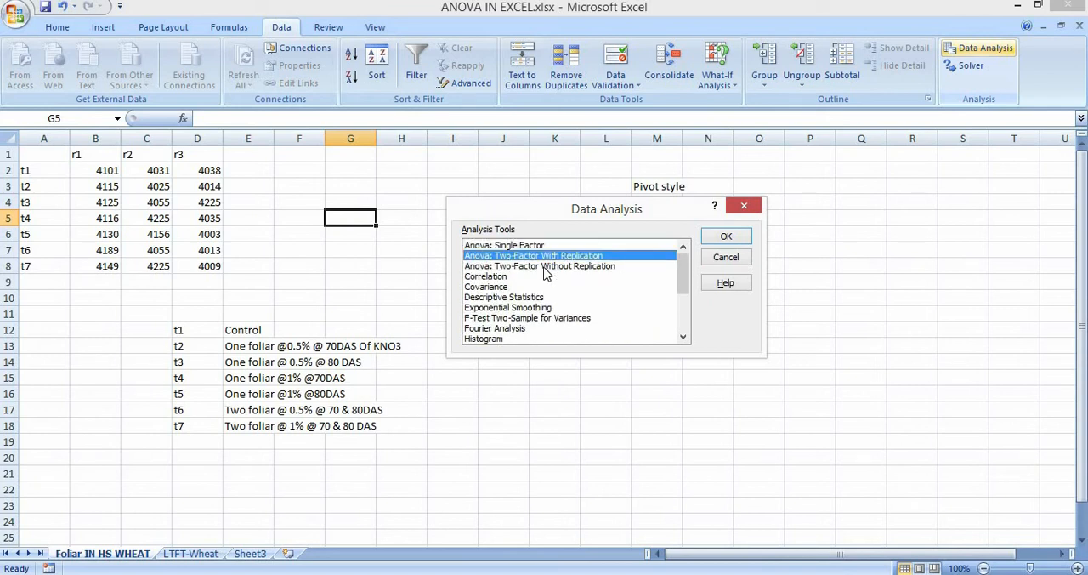
pyautogui.press('Down')
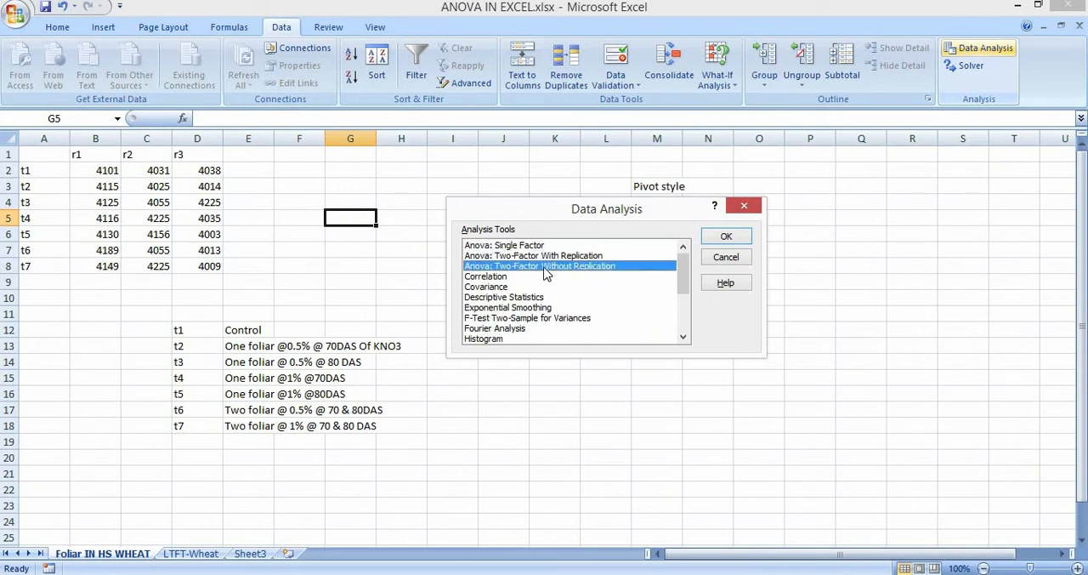
pyautogui.press('Down')
pyautogui.press('Down')
pyautogui.press('Down')
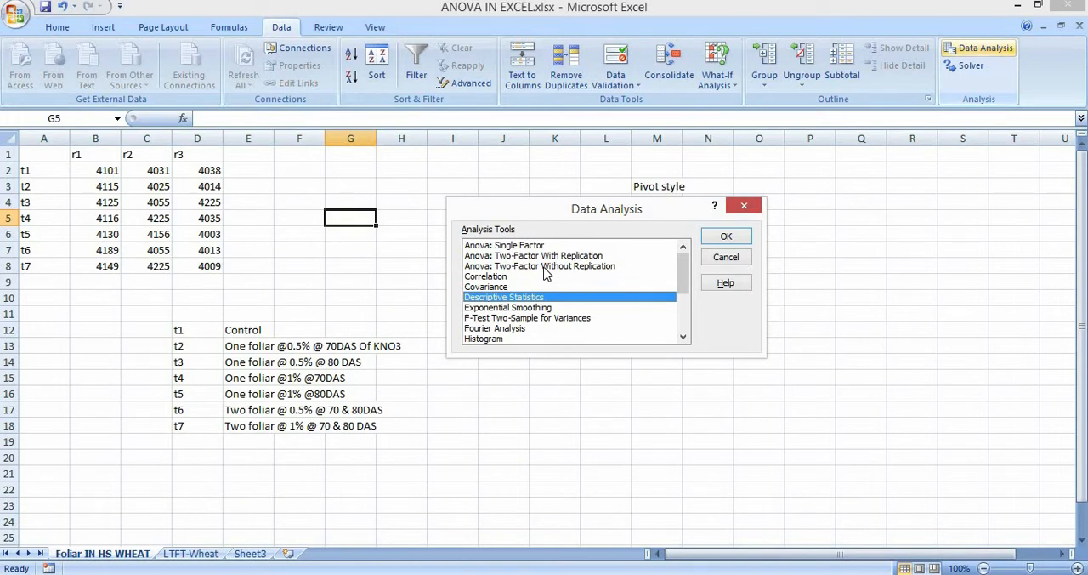
pyautogui.press('Down')
pyautogui.press('Down')
pyautogui.press('Down')
pyautogui.press('Down')
pyautogui.press('Down')
pyautogui.press('Down')
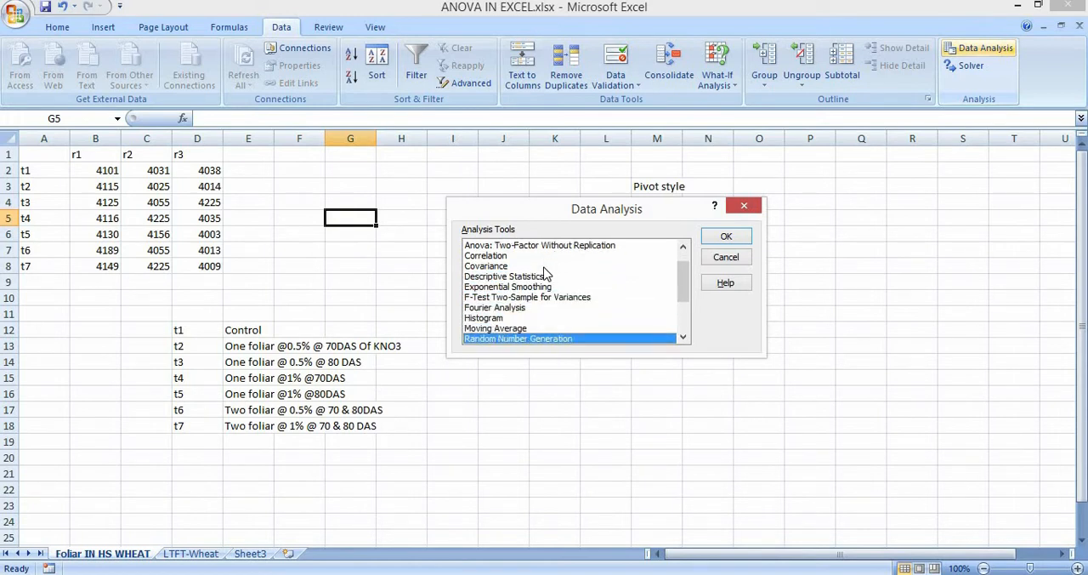
pyautogui.press('Down')
pyautogui.press('Down')
pyautogui.press('Down')
pyautogui.press('Down')
pyautogui.press('Down')
pyautogui.press('Down')
pyautogui.press('Down')
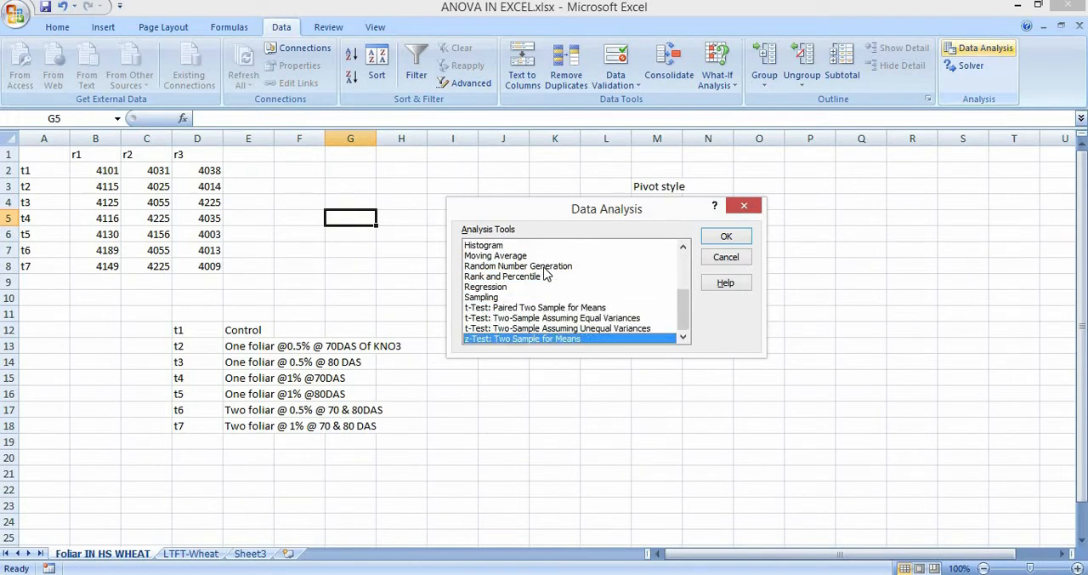
pyautogui.press('Up')
pyautogui.press('Up')
pyautogui.press('Up')
pyautogui.press('Down')
pyautogui.press('Down')
pyautogui.press('Up')
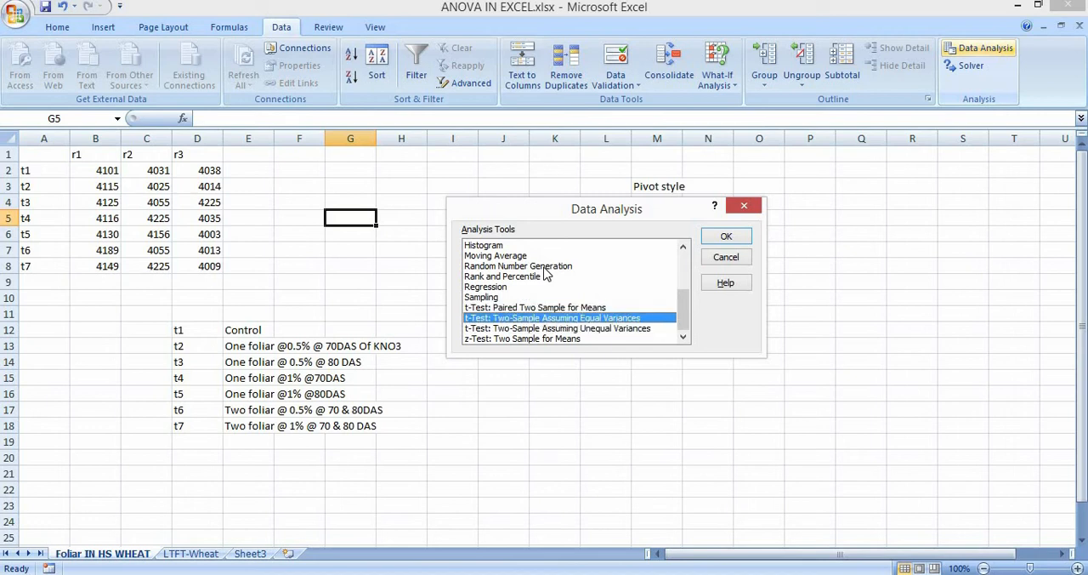
pyautogui.press('Down')
# Choose the Anova: Single Factor analysis and set its input range to A2:D8, grouped by rows.
pyautogui.press('Up')
pyautogui.press('Up')
pyautogui.press('Up')
pyautogui.press('Up')
pyautogui.press('Up')
pyautogui.press('Up')
pyautogui.press('Up')
pyautogui.press('Up')
pyautogui.press('Up')
pyautogui.press('Up')
pyautogui.press('Up')
pyautogui.press('Up')
pyautogui.press('Up')
pyautogui.press('Up')
pyautogui.press('Up')
pyautogui.press('Up')
pyautogui.press('Up')
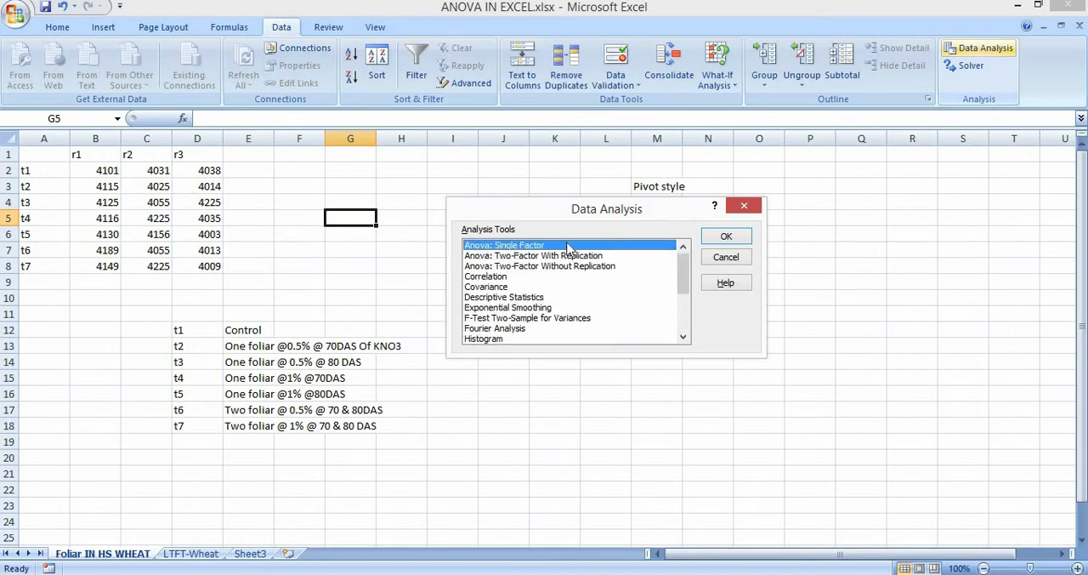
pyautogui.click(730, 238)
pyautogui.moveTo(595, 179); pyautogui.dragTo(719, 182)
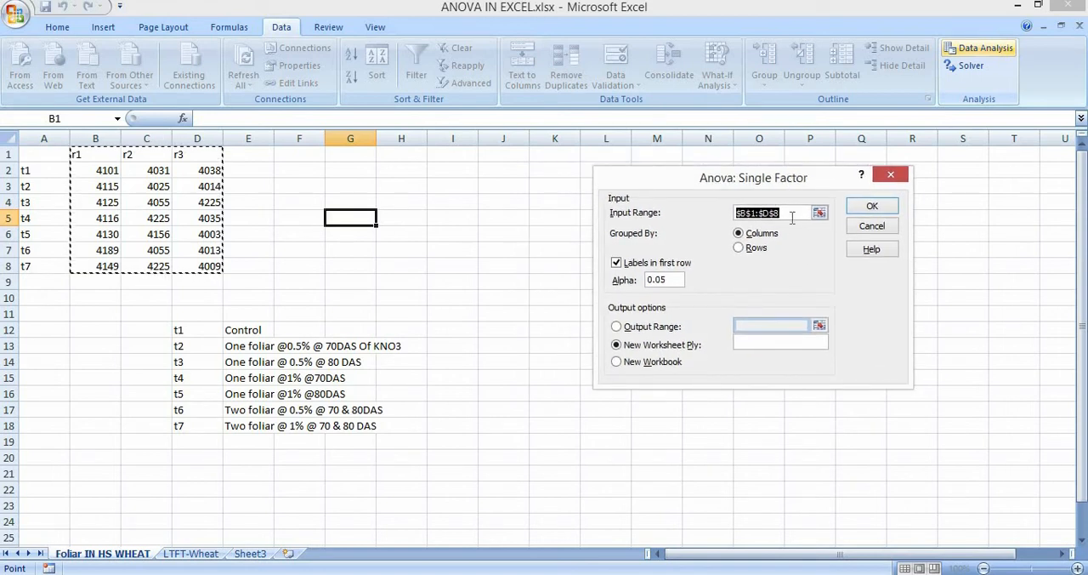
pyautogui.press('BackSpace')
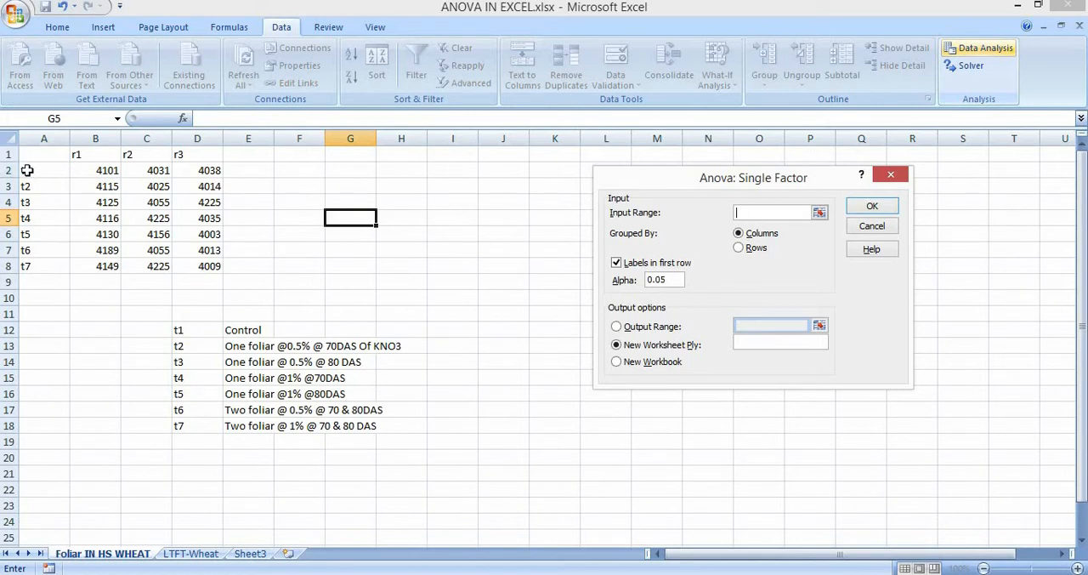
pyautogui.moveTo(53, 169); pyautogui.dragTo(206, 263)
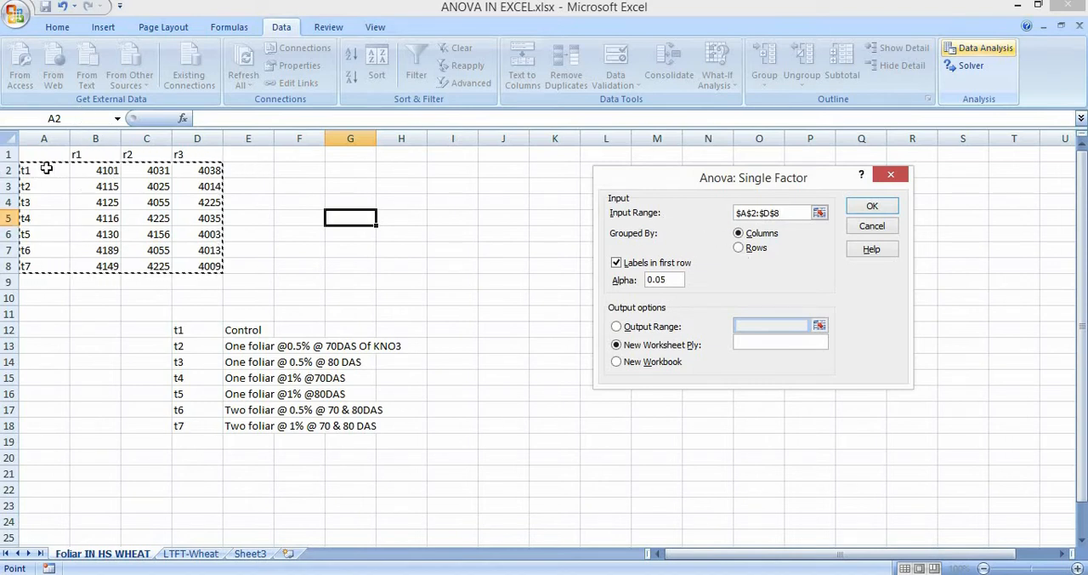
pyautogui.click(739, 251)
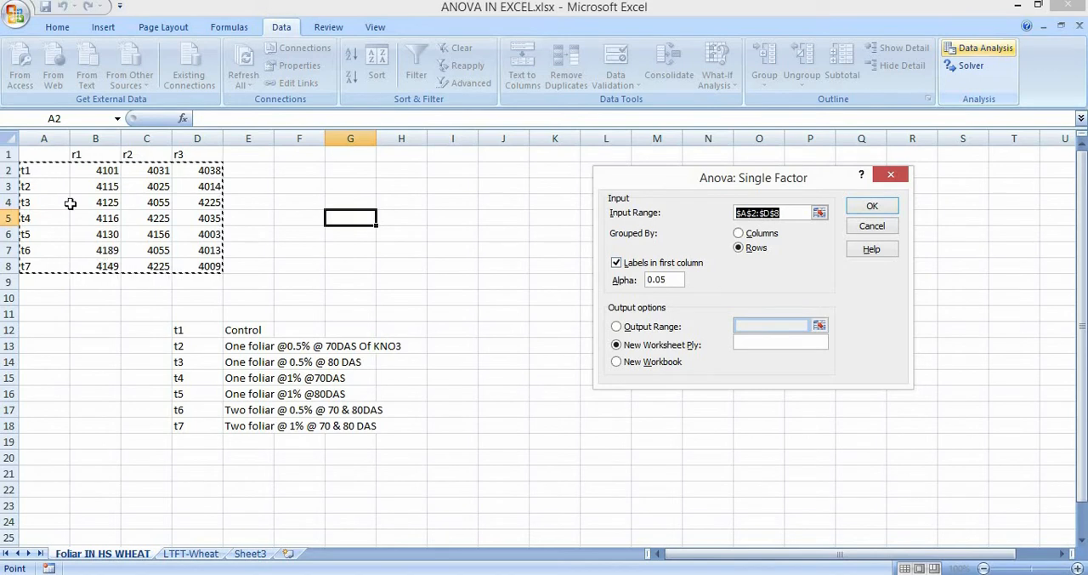
# Run the single-factor ANOVA with labels in the first column, alpha 0.05 and the output on a new worksheet.
pyautogui.click(679, 279)
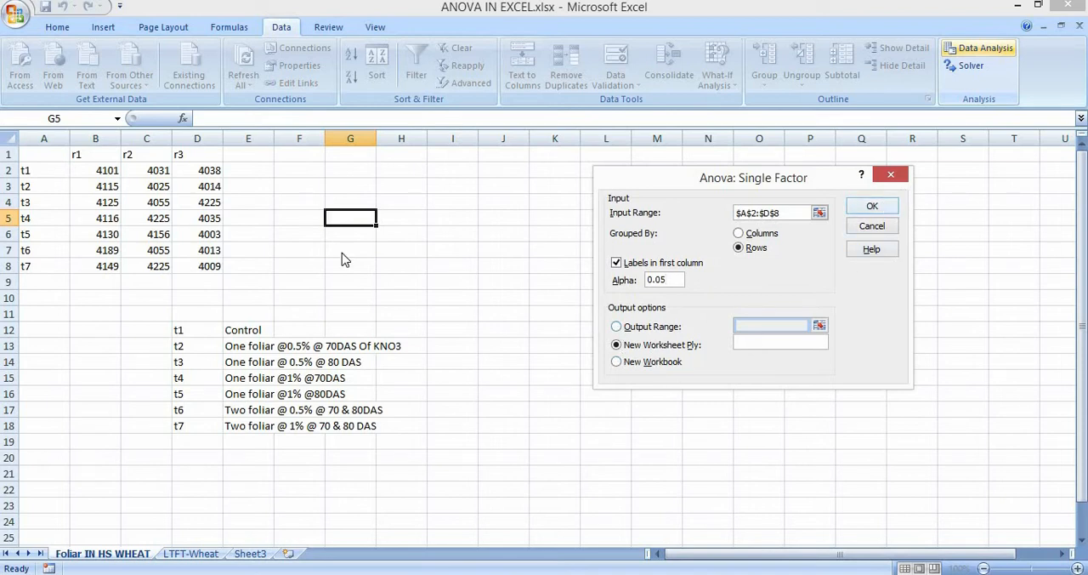
pyautogui.click(864, 209)
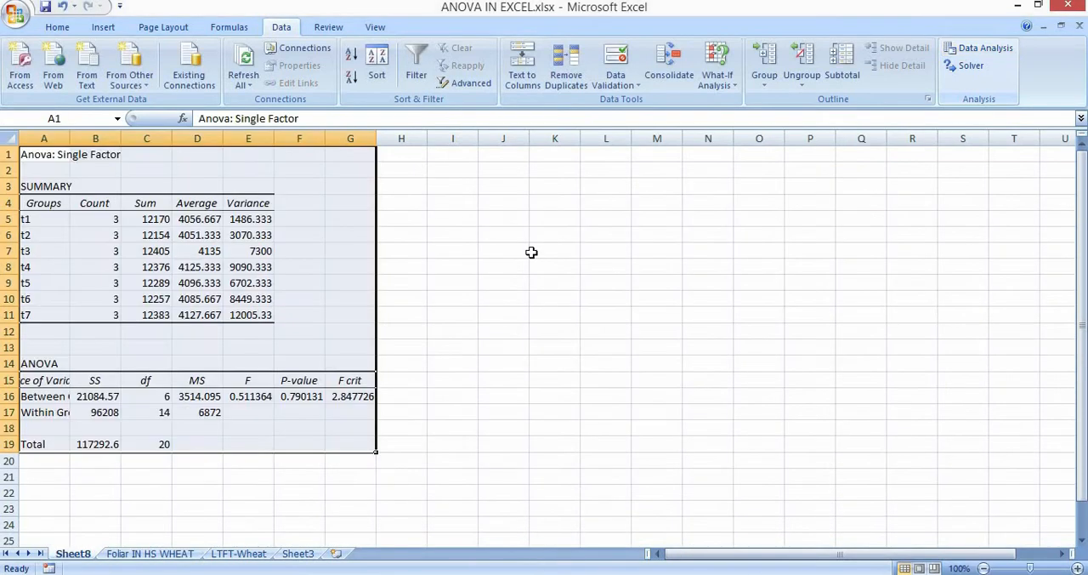
pyautogui.doubleClick(87, 557)
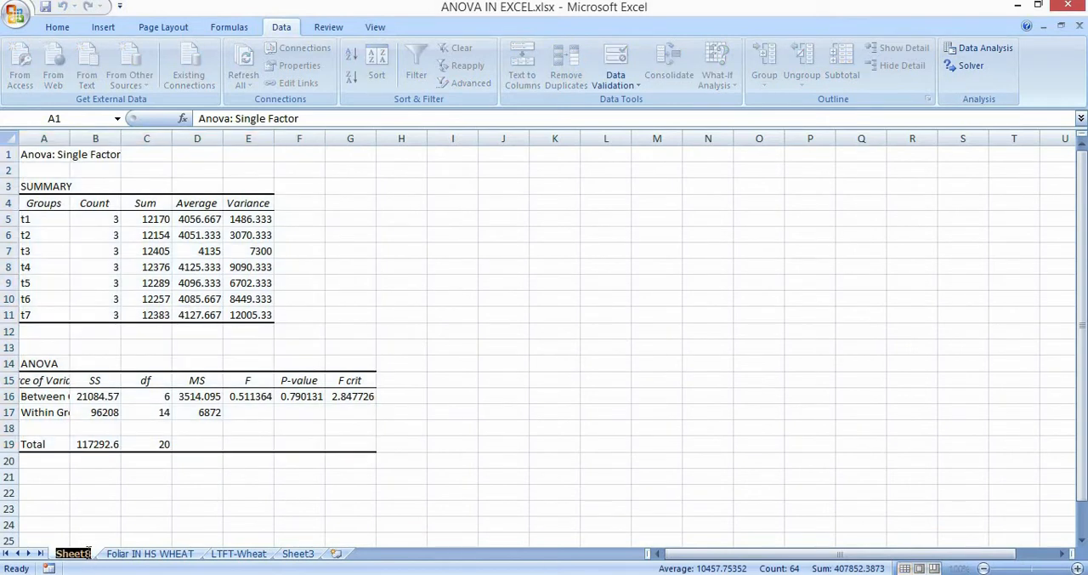
pyautogui.click(399, 399)
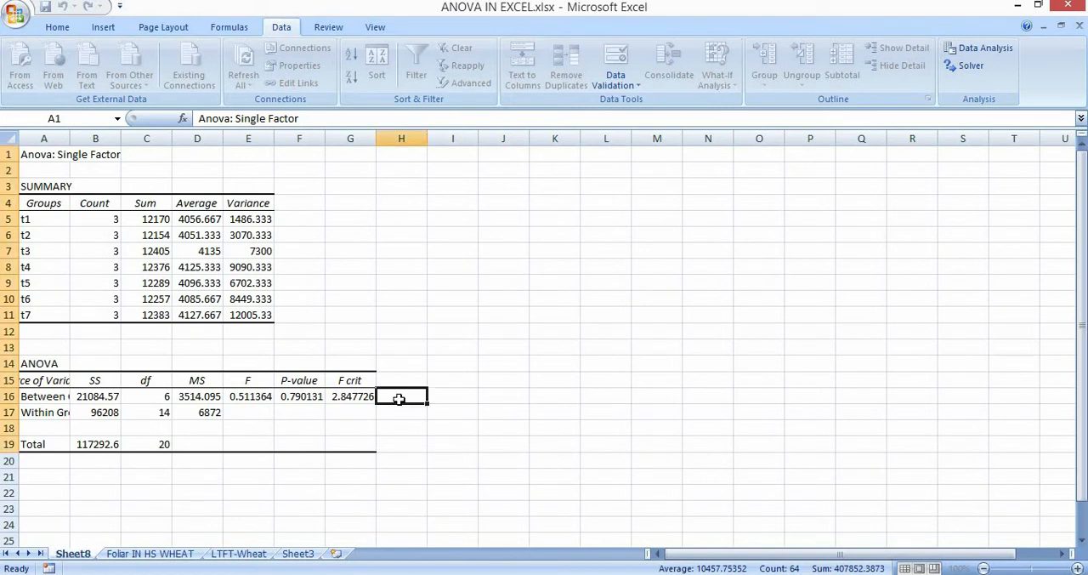
# Examine the ANOVA output's title and the SUMMARY table's list of treatment groups from t1 to t7.
pyautogui.click(45, 167)
pyautogui.click(46, 158)
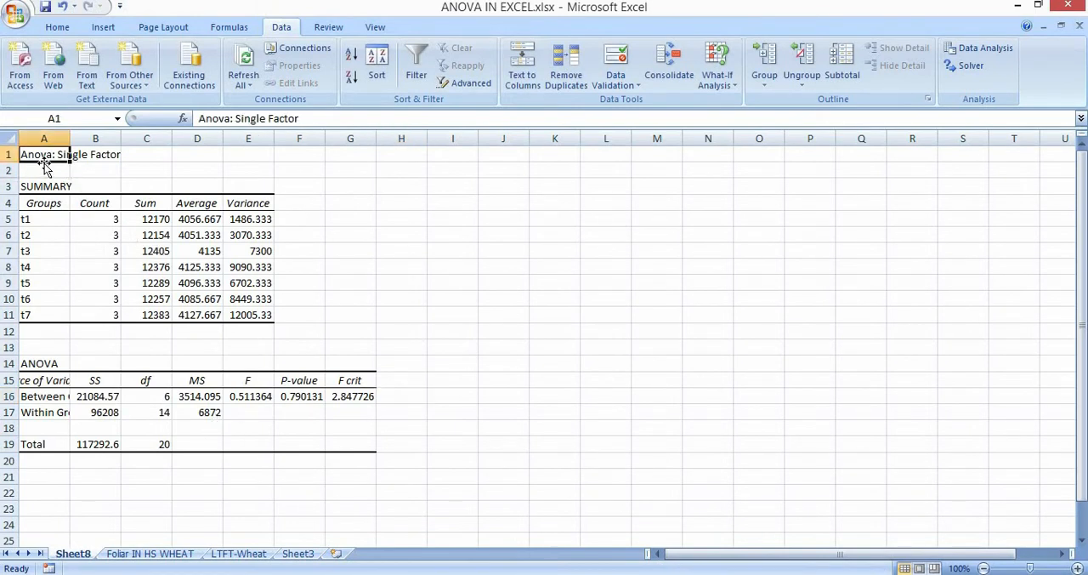
pyautogui.click(36, 190)
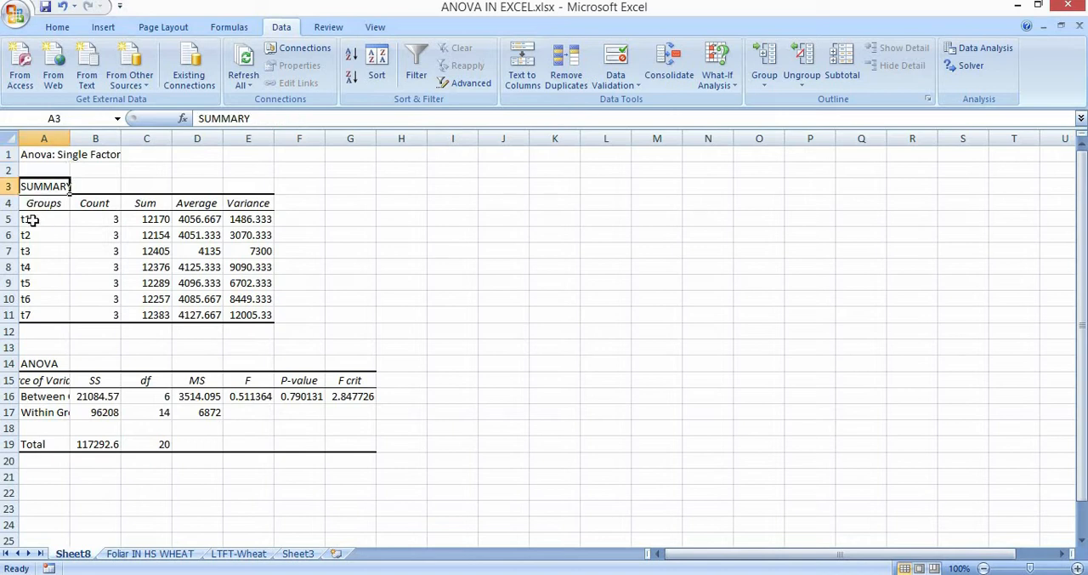
pyautogui.press('Down')
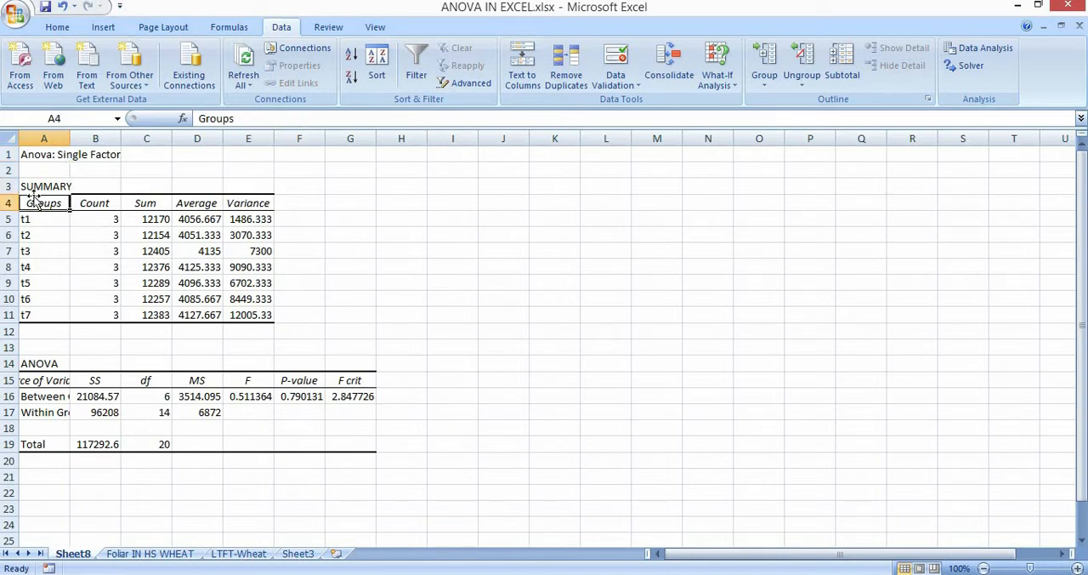
pyautogui.press('Down')
pyautogui.press('Down')
pyautogui.press('Down')
pyautogui.press('Down')
pyautogui.press('Down')
pyautogui.press('Down')
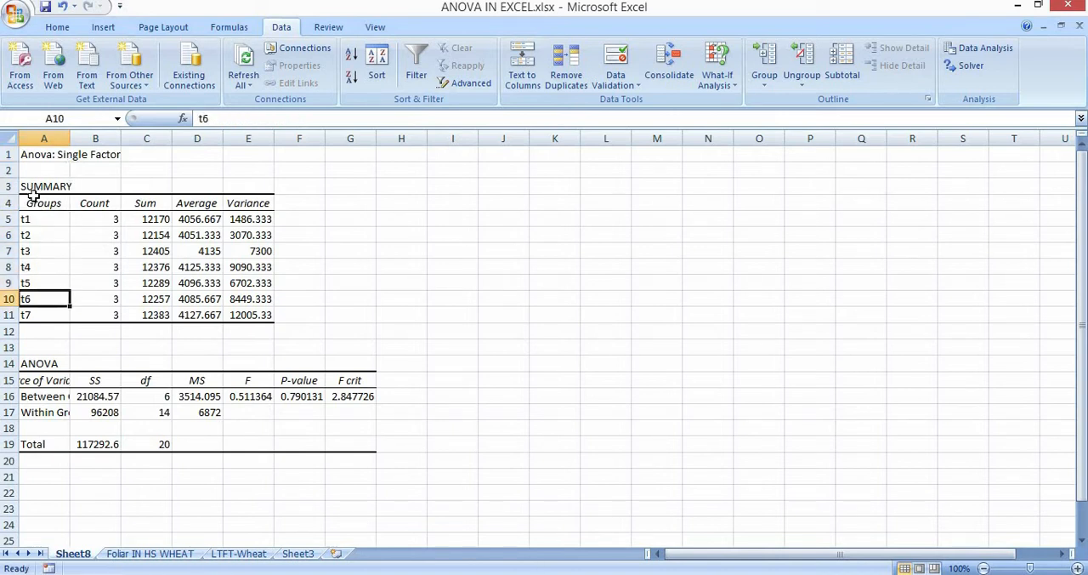
pyautogui.press('Up')
pyautogui.press('Up')
pyautogui.press('Up')
pyautogui.press('Up')
pyautogui.press('Up')
pyautogui.press('Down')
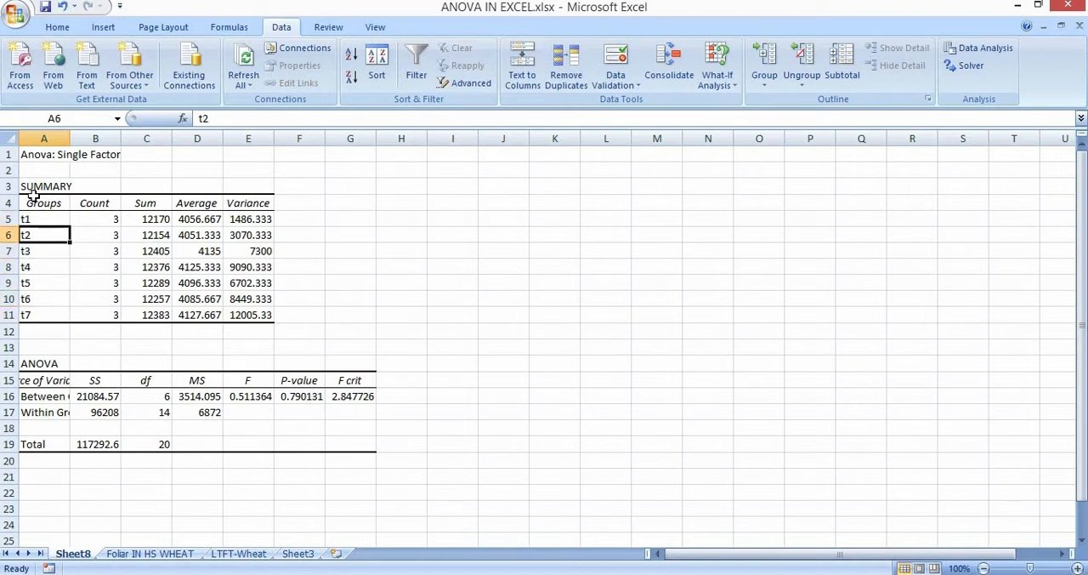
pyautogui.press('Up')
pyautogui.press('Down')
pyautogui.press('Down')
pyautogui.press('Down')
pyautogui.press('Down')
pyautogui.press('Down')
pyautogui.press('Down')
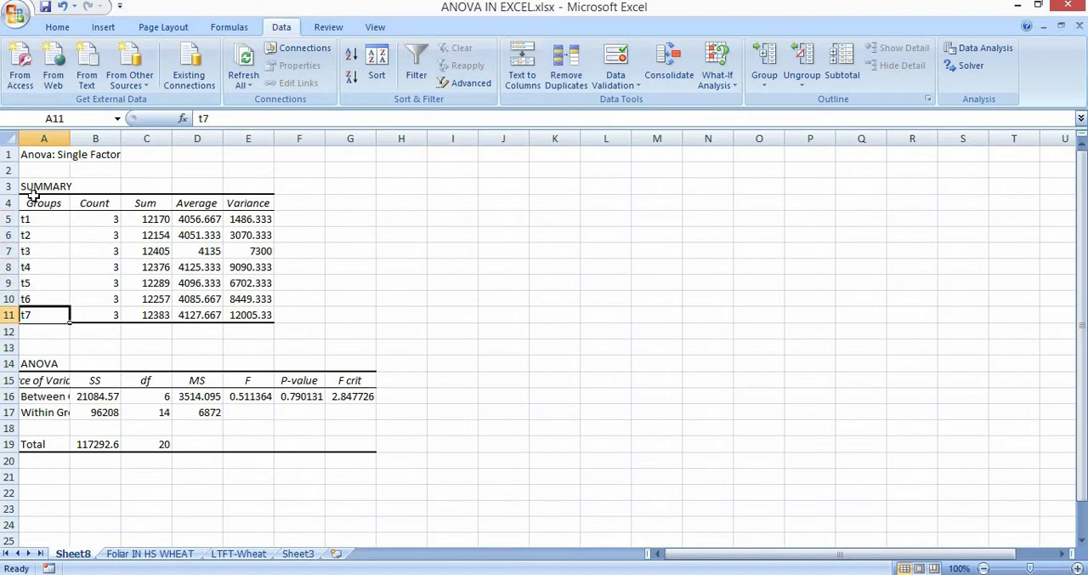
pyautogui.press('Up')
pyautogui.press('Up')
pyautogui.press('Up')
pyautogui.press('Up')
pyautogui.press('Up')
pyautogui.press('Up')
pyautogui.press('Up')
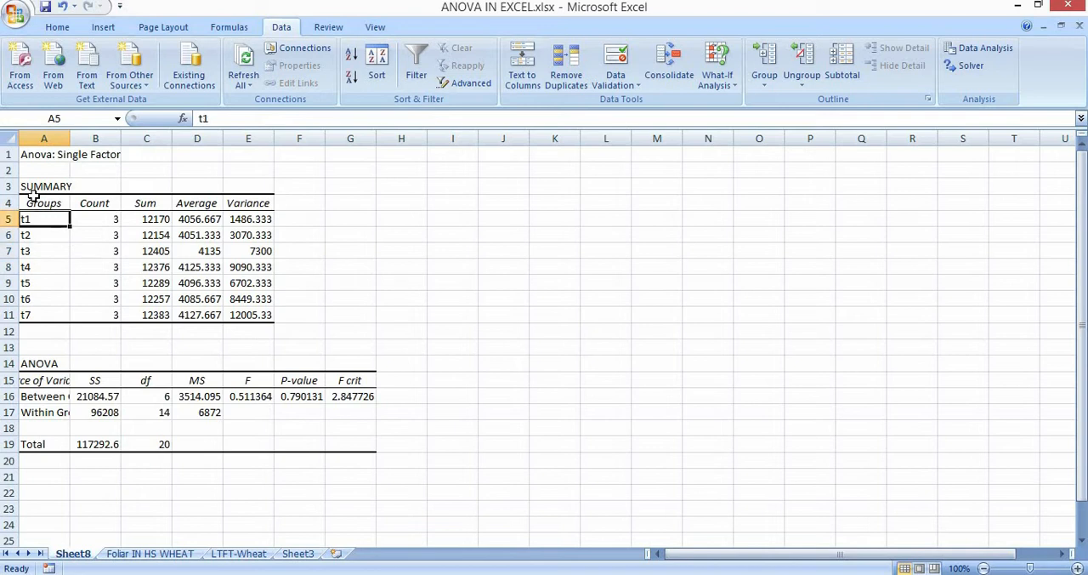
pyautogui.press('Down')
# Compare the t1 count in the SUMMARY table with t1's replications r1 to r3 on the Foliar IN HS WHEAT sheet.
pyautogui.press('Right')
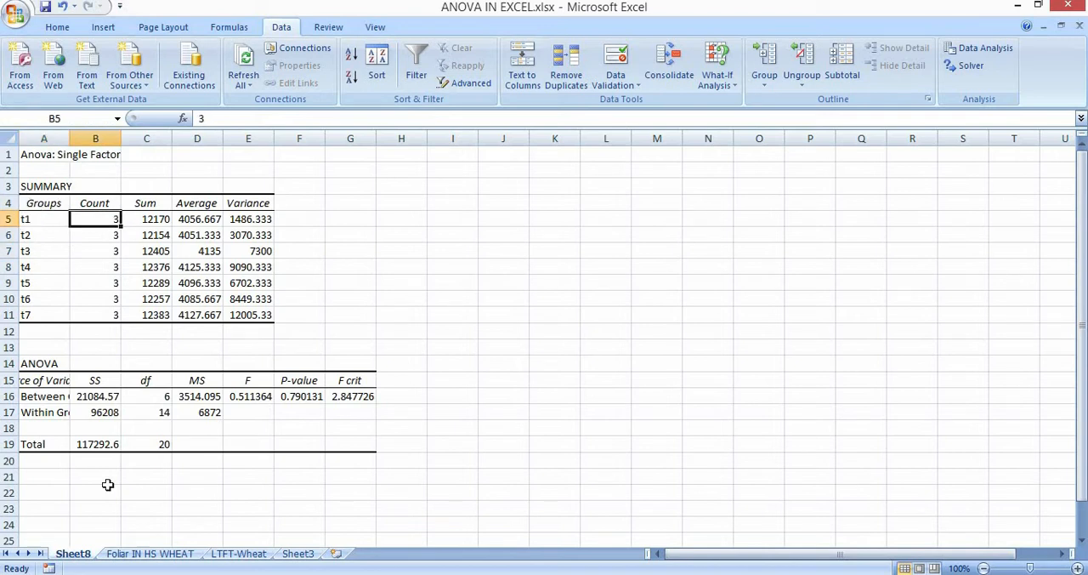
pyautogui.click(185, 554)
pyautogui.click(106, 170)
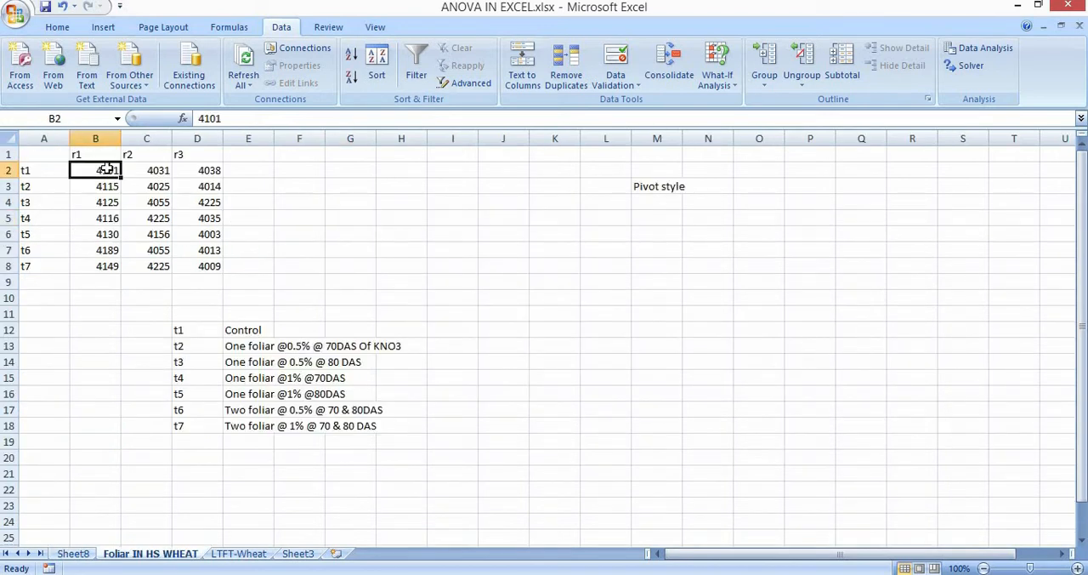
pyautogui.press('Right')
pyautogui.press('Right')
pyautogui.press('Left')
pyautogui.press('Left')
pyautogui.press('Right')
pyautogui.press('Right')
pyautogui.press('Left')
pyautogui.press('Left')
pyautogui.press('Right')
pyautogui.press('Right')
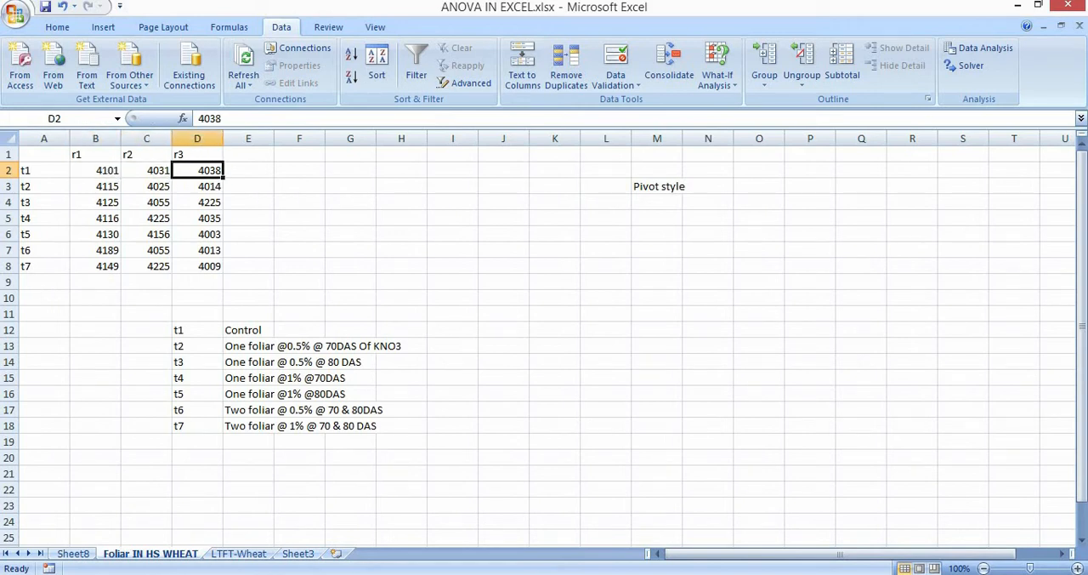
# Compare the t1 sum in the SUMMARY table with t1's yields in r1, r2 and r3, and return to the ANOVA output.
pyautogui.click(74, 554)
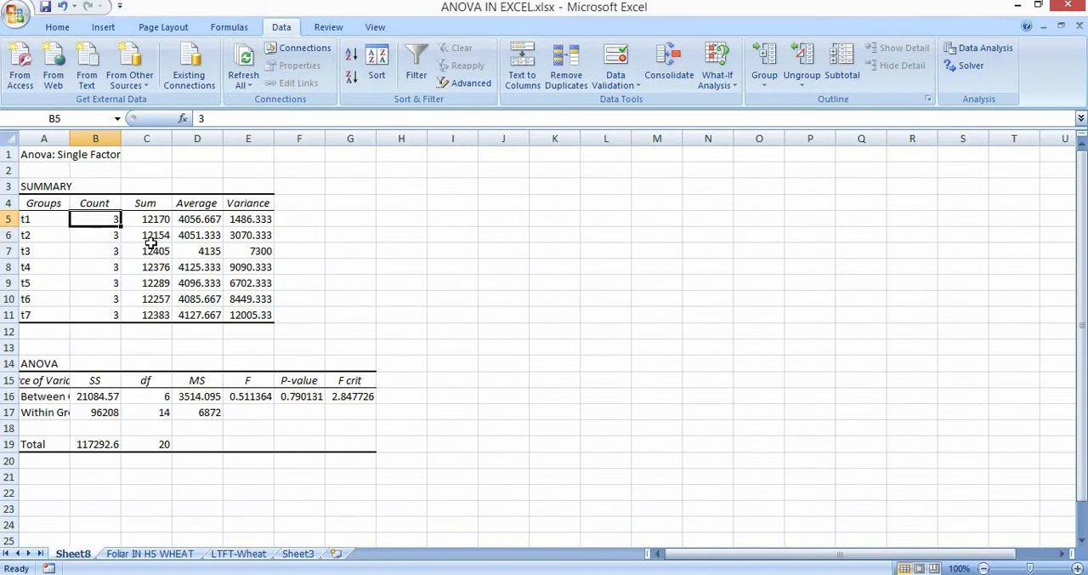
pyautogui.press('Right')
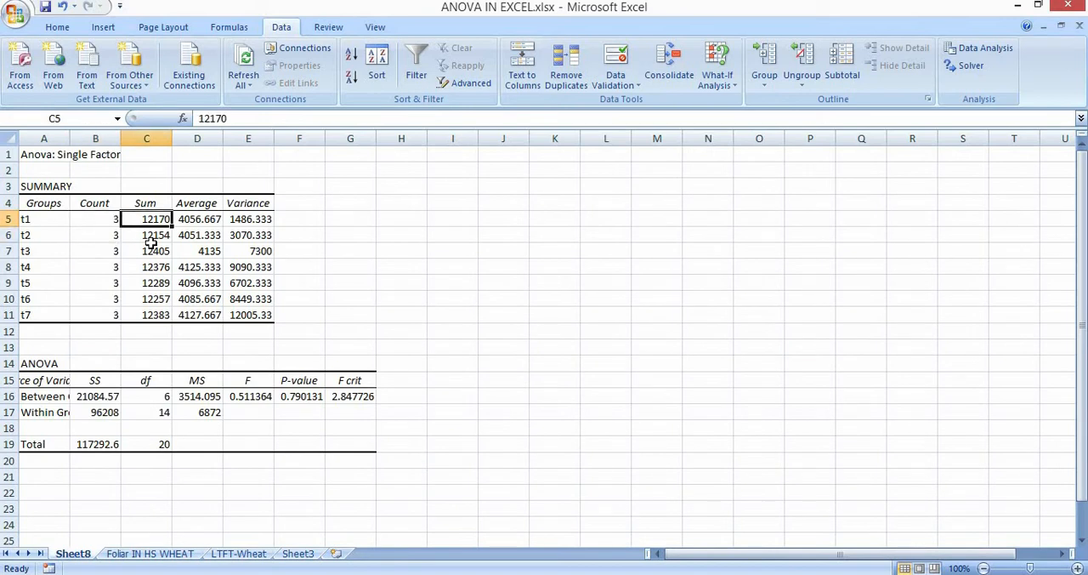
pyautogui.click(167, 542)
pyautogui.click(161, 554)
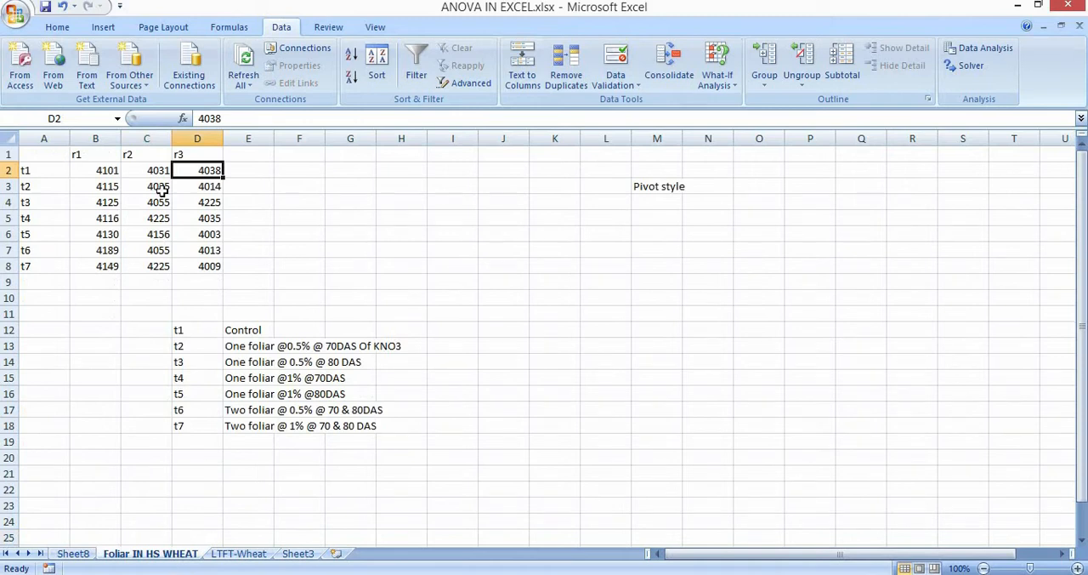
pyautogui.click(106, 171)
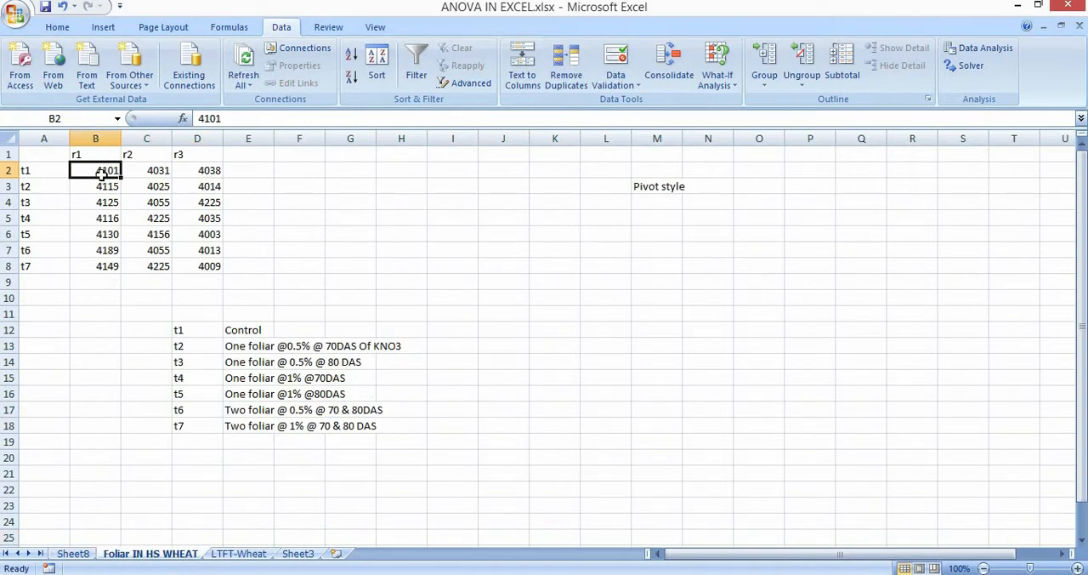
pyautogui.press('Right')
pyautogui.press('Right')
pyautogui.click(72, 554)
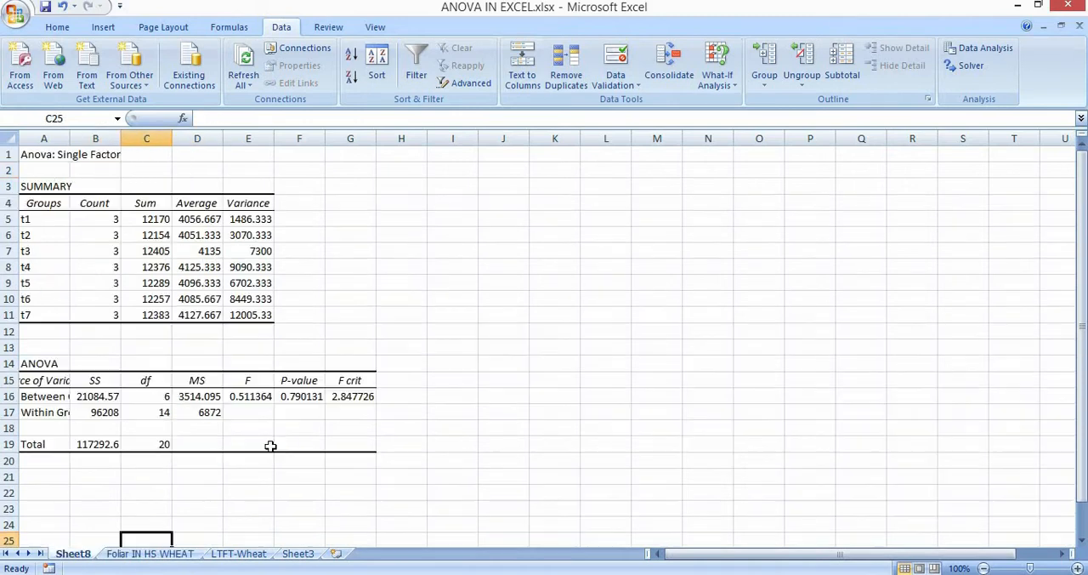
# Widen columns B and A of the ANOVA output so the SS values and Source of Variation labels show in full.
pyautogui.click(267, 219)
pyautogui.click(432, 269)
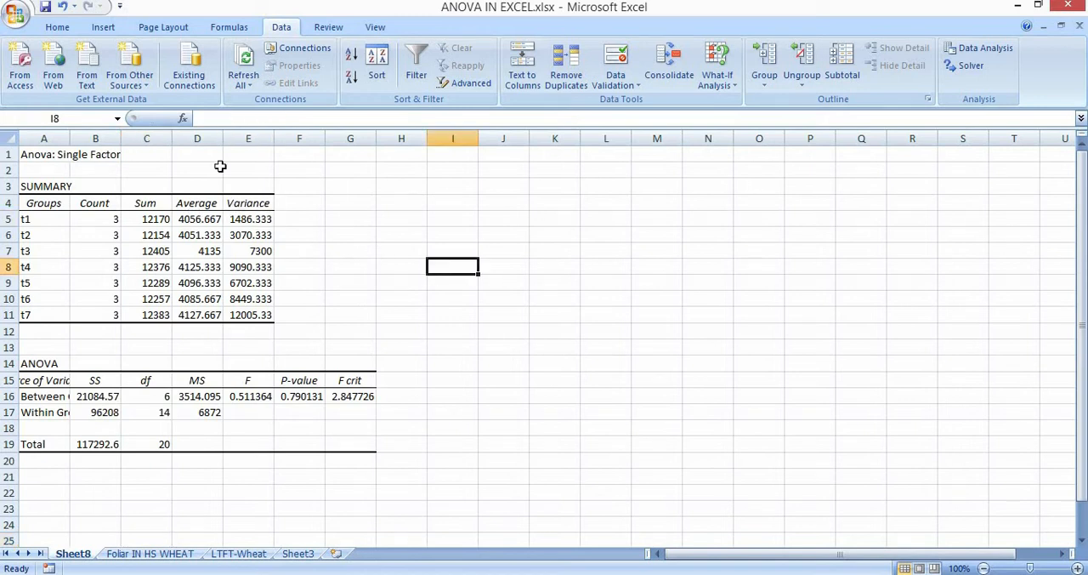
pyautogui.moveTo(121, 138); pyautogui.dragTo(151, 137)
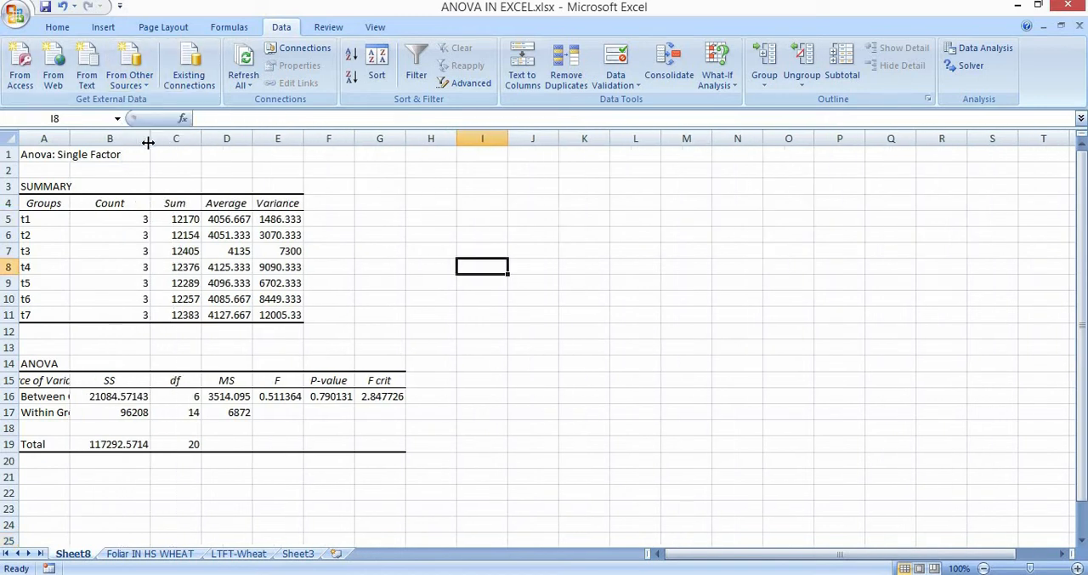
pyautogui.click(62, 137)
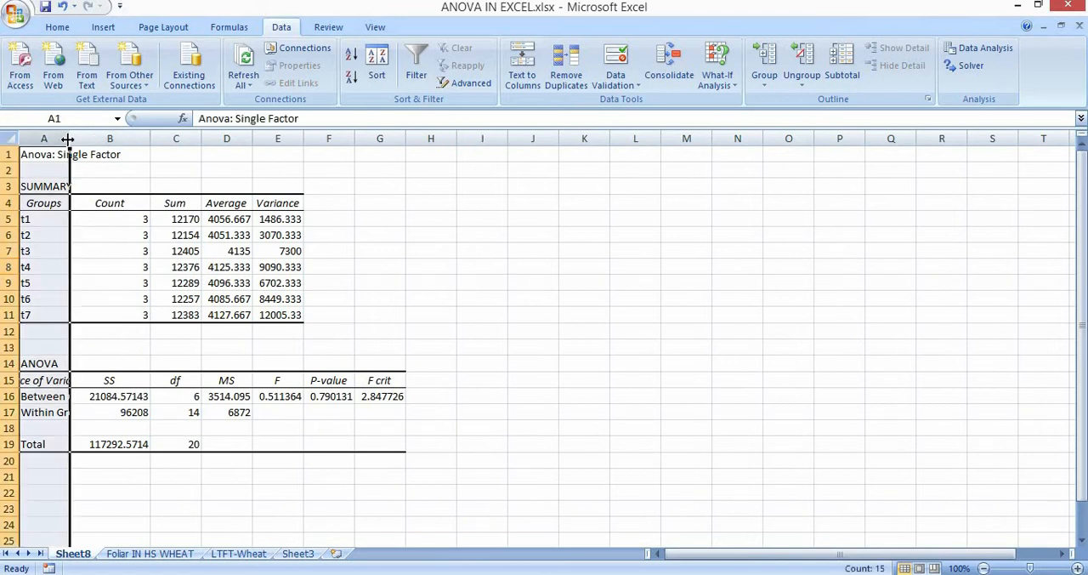
pyautogui.moveTo(67, 138); pyautogui.dragTo(122, 138)
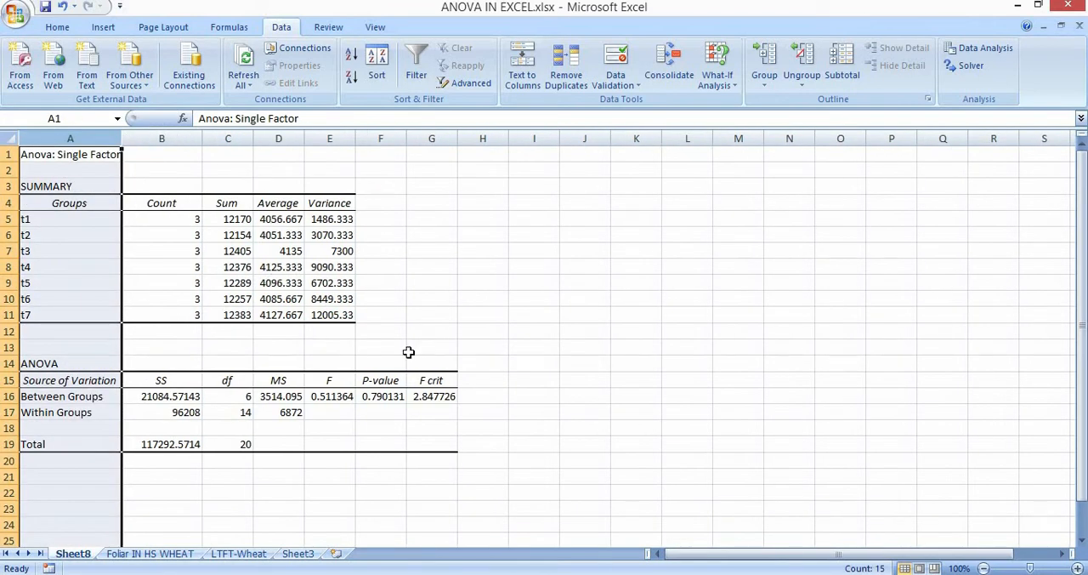
# Examine the F, P-value and F crit values in the Between Groups row of the ANOVA table.
pyautogui.click(339, 395)
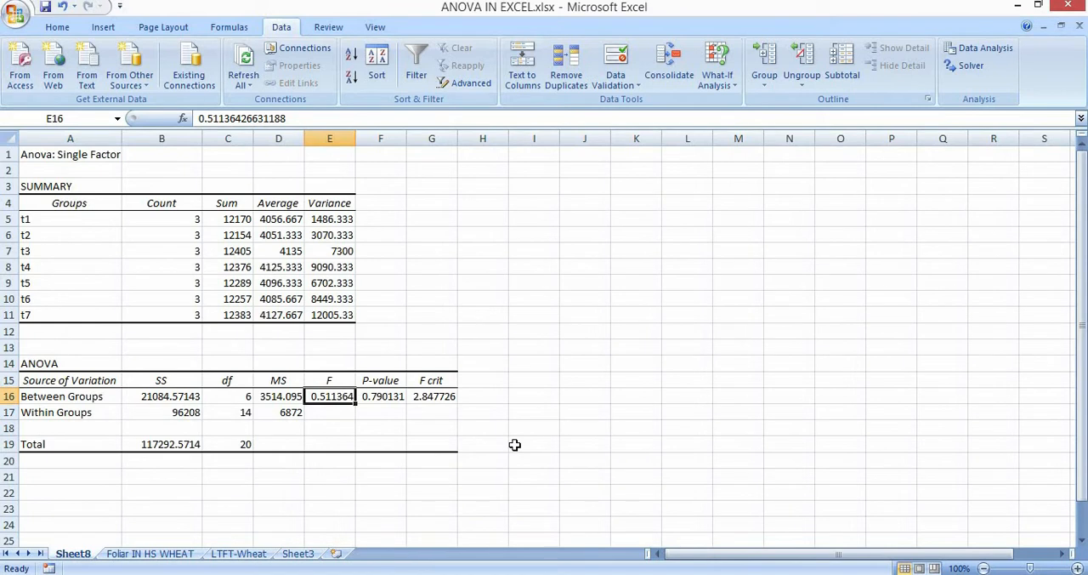
pyautogui.press('Right')
pyautogui.press('Right')
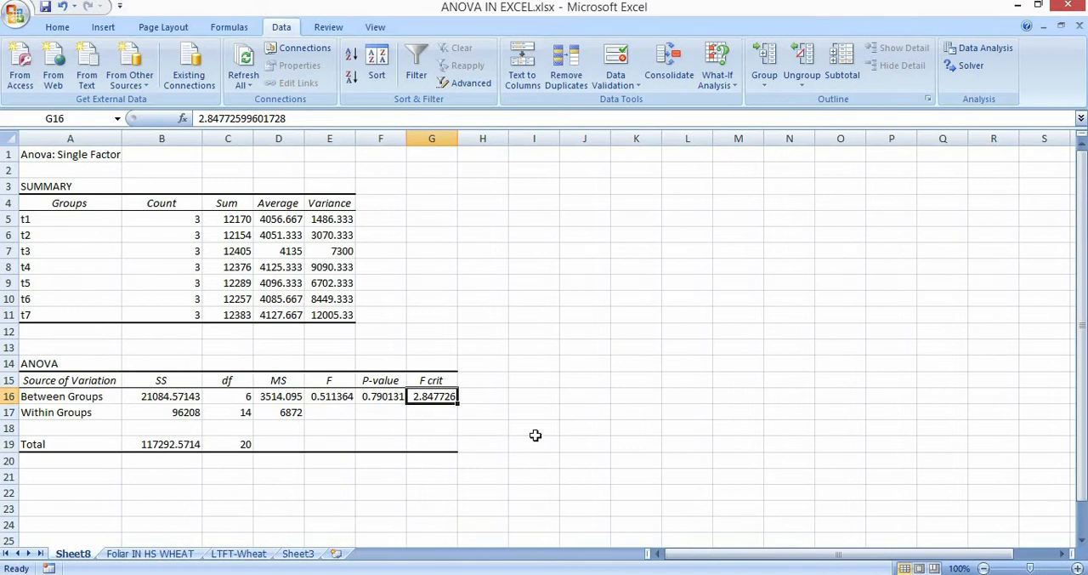
# Enter the note "F calculated < F tabulated" in cell J14 beside the ANOVA table and select cell M14.
pyautogui.click(578, 368)
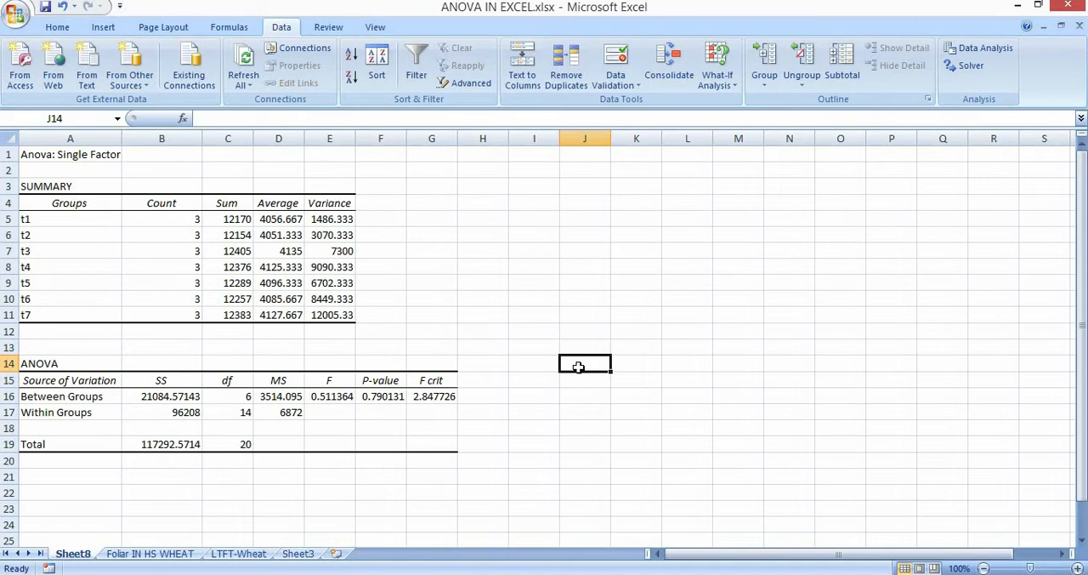
pyautogui.write('F ca')
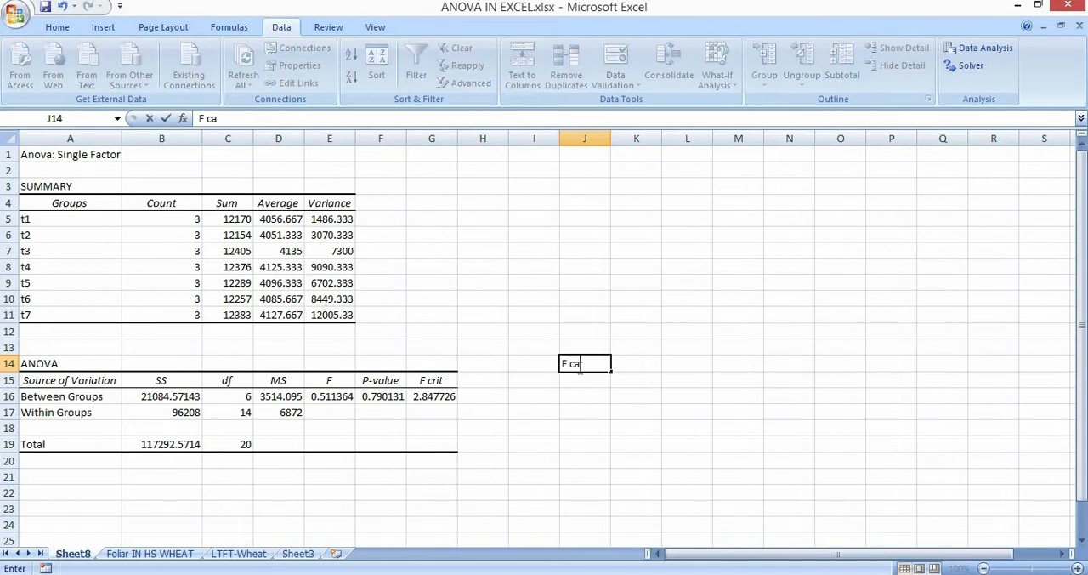
pyautogui.write('lculated')
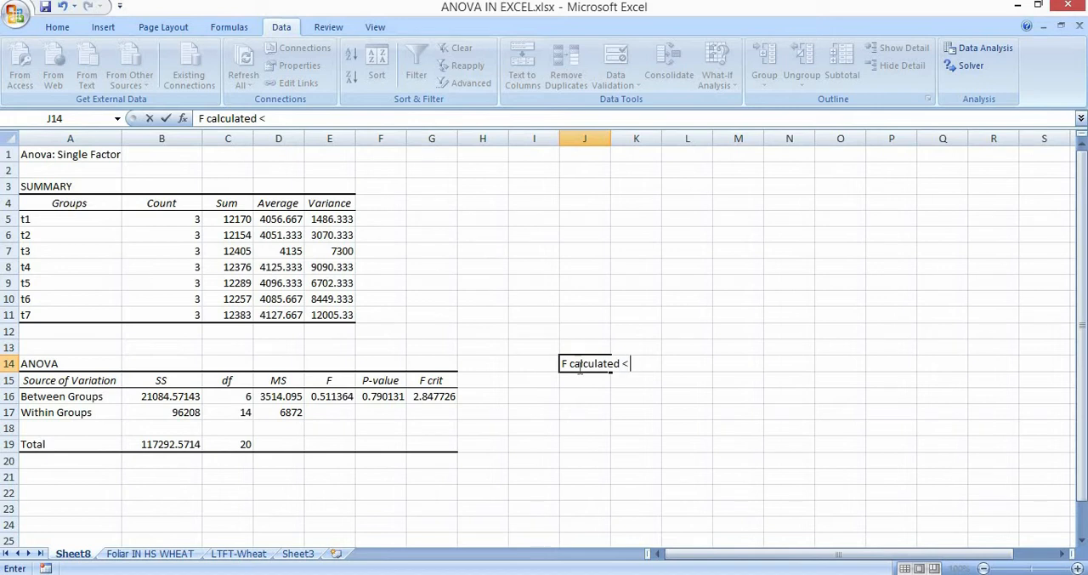
pyautogui.write(' < F tabulated')
pyautogui.press('Tab')
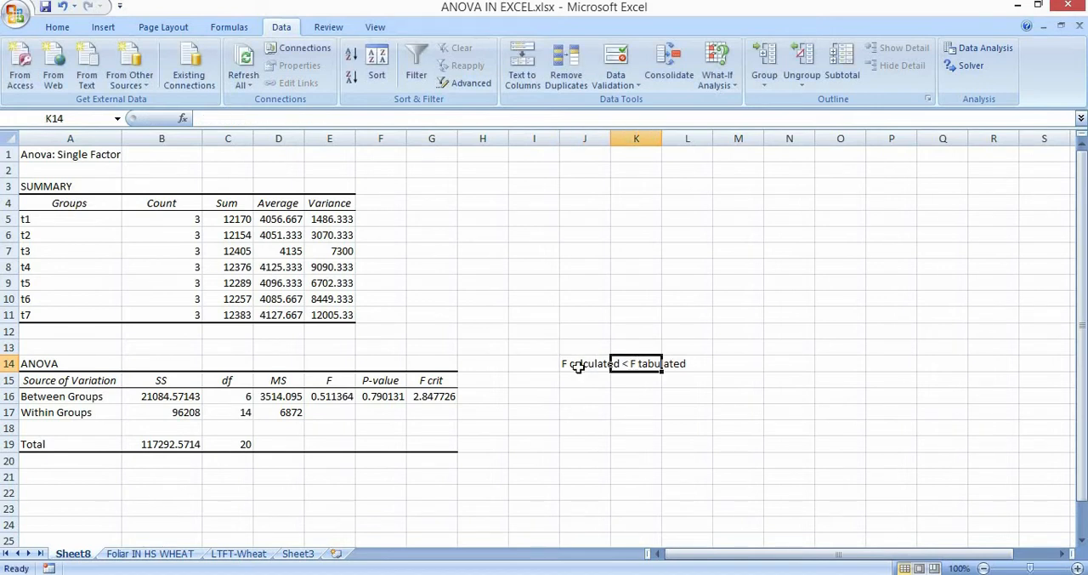
pyautogui.press('Right')
pyautogui.press('Right')
pyautogui.write('=')
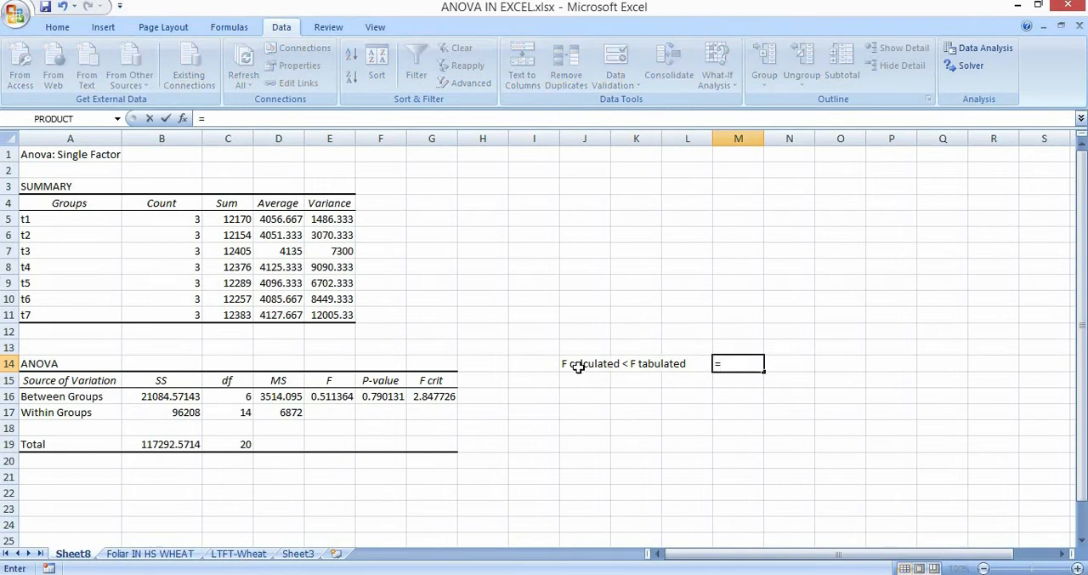
pyautogui.click(422, 396)
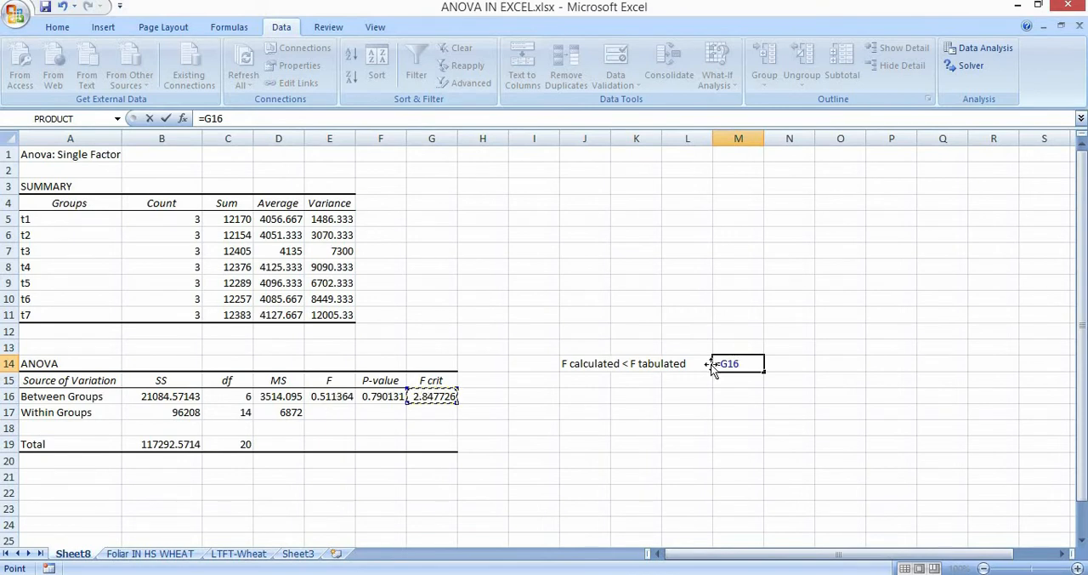
pyautogui.press('BackSpace')
pyautogui.press('BackSpace')
pyautogui.press('BackSpace')
pyautogui.press('BackSpace')
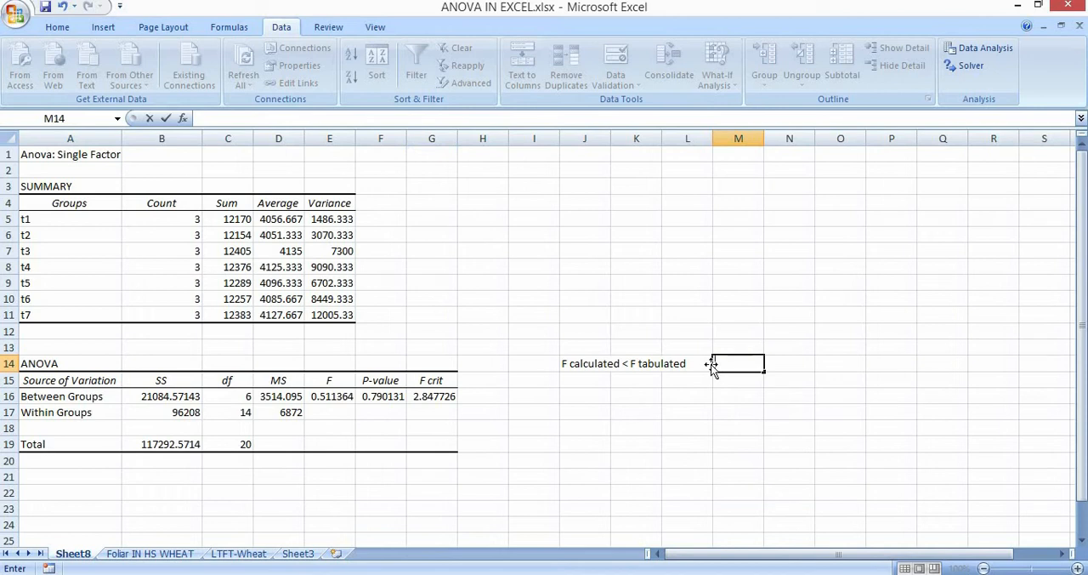
# Enter the conclusion "Null accpet" in cell M14 beside the F comparison note.
pyautogui.write('Null accpet')
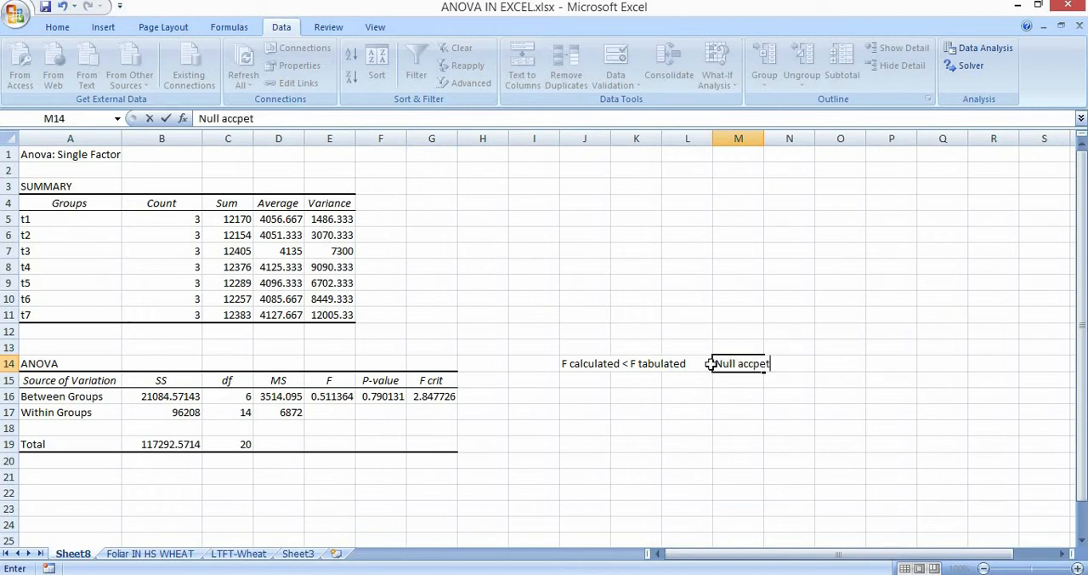
pyautogui.press('Return')
# Enter the note "F calculated >F tabulated" in cell J15 below the first F comparison.
pyautogui.press('Left')
pyautogui.press('Left')
pyautogui.press('Left')
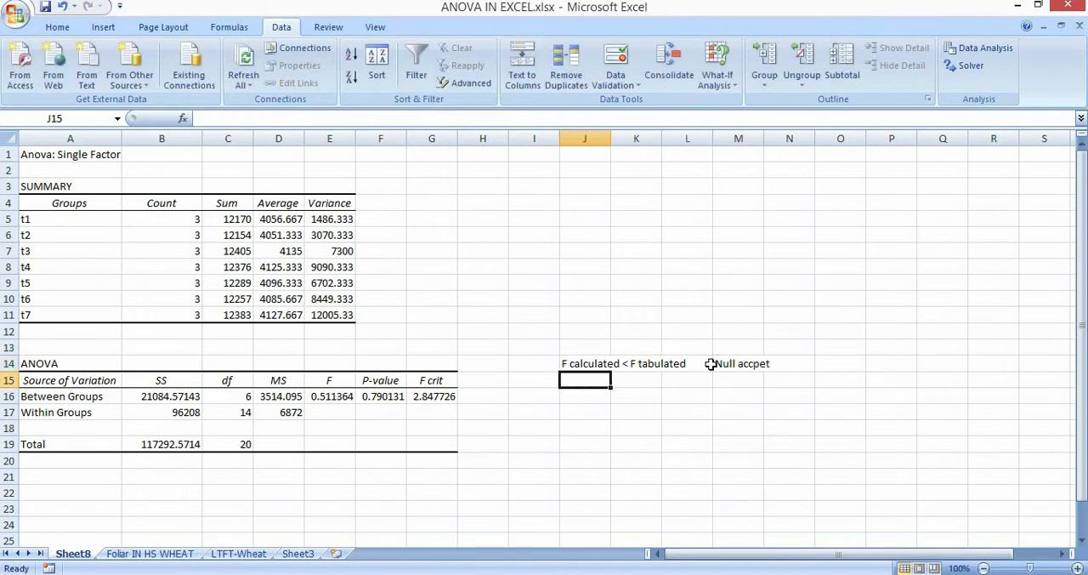
pyautogui.write('F cal')
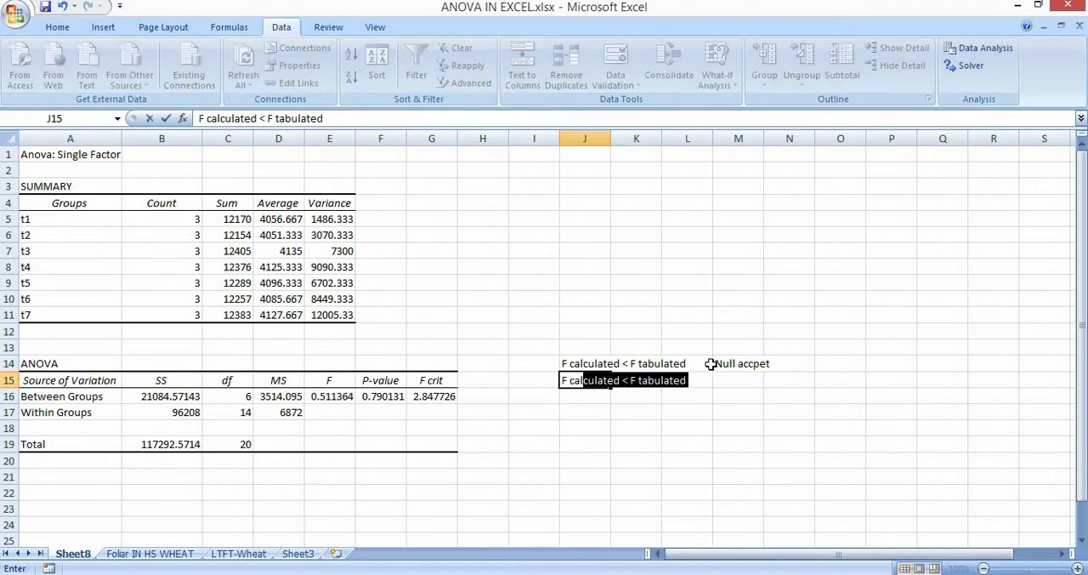
pyautogui.click(270, 119)
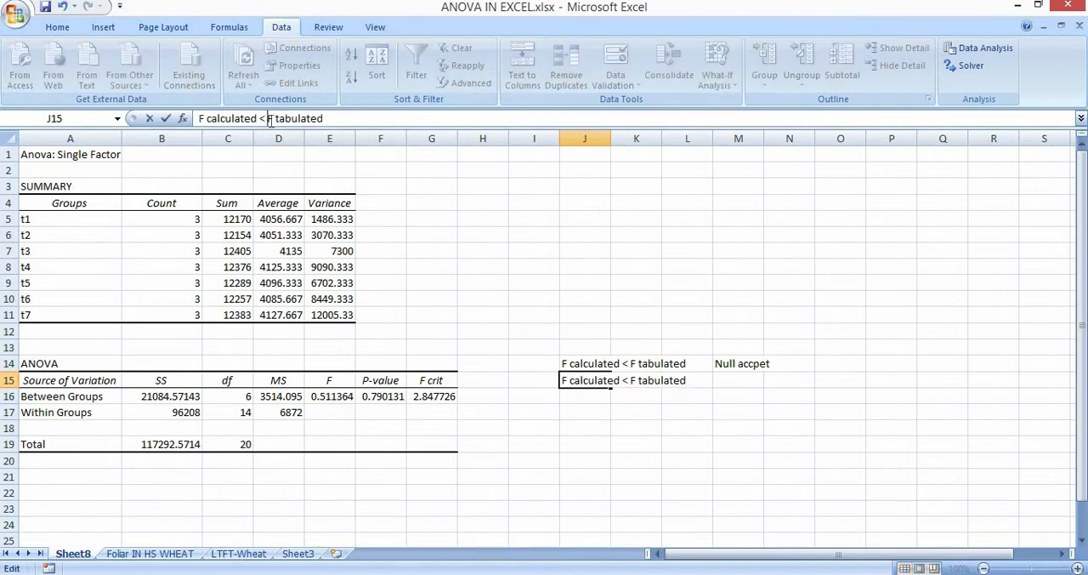
pyautogui.press('BackSpace')
pyautogui.press('BackSpace')
pyautogui.write('>')
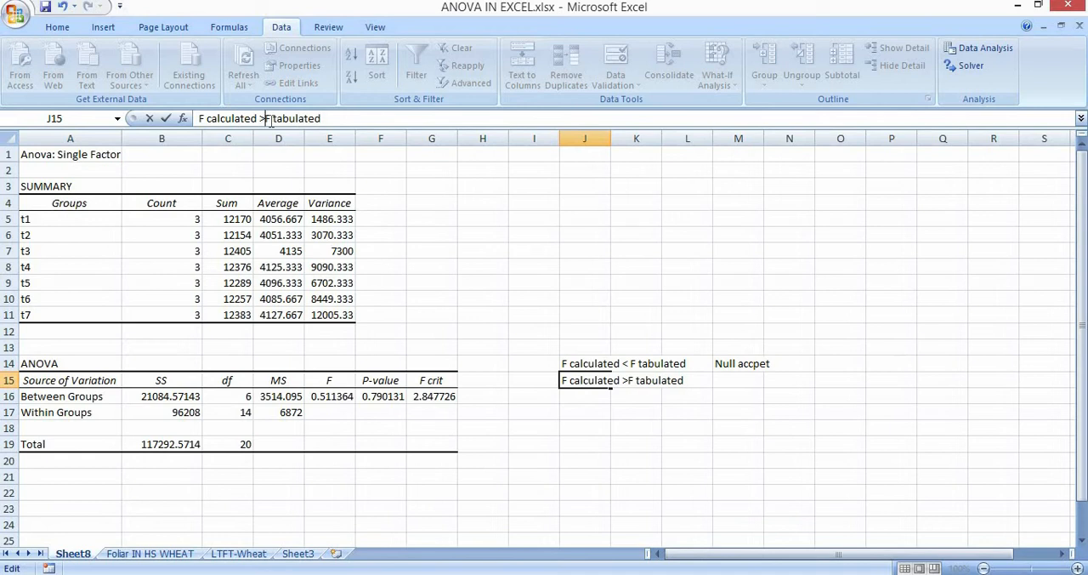
# Enter the conclusion "Null reject" in cell M15 beside the F calculated >F tabulated note.
pyautogui.click(725, 380)
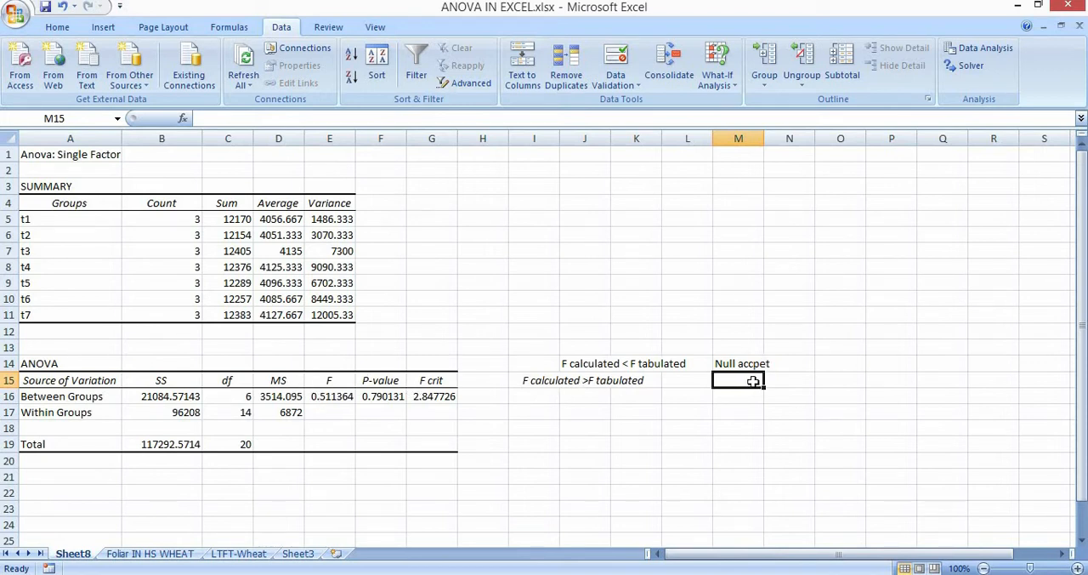
pyautogui.write('Null')
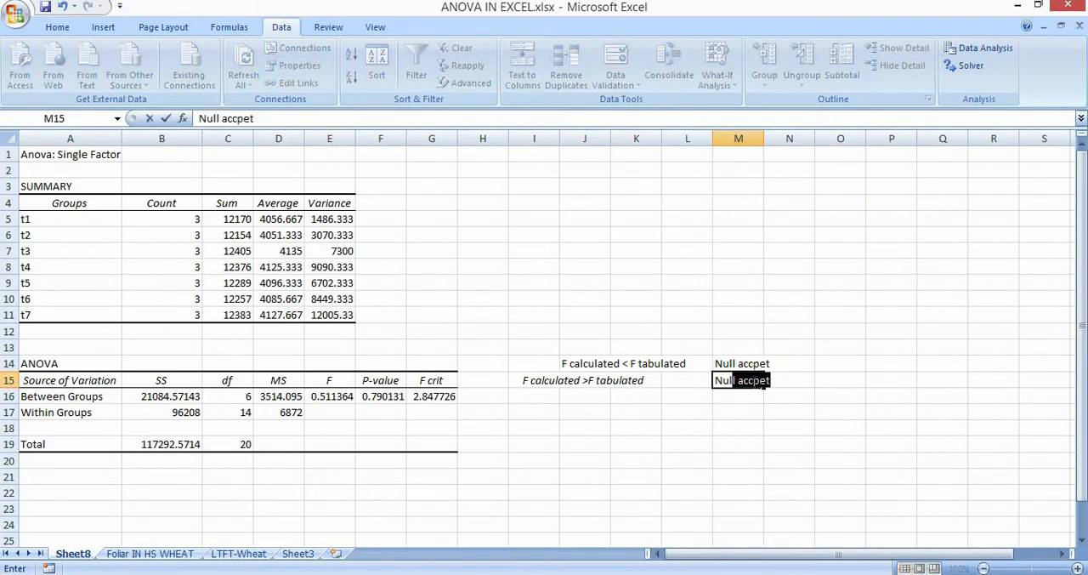
pyautogui.write(' rejecyt')
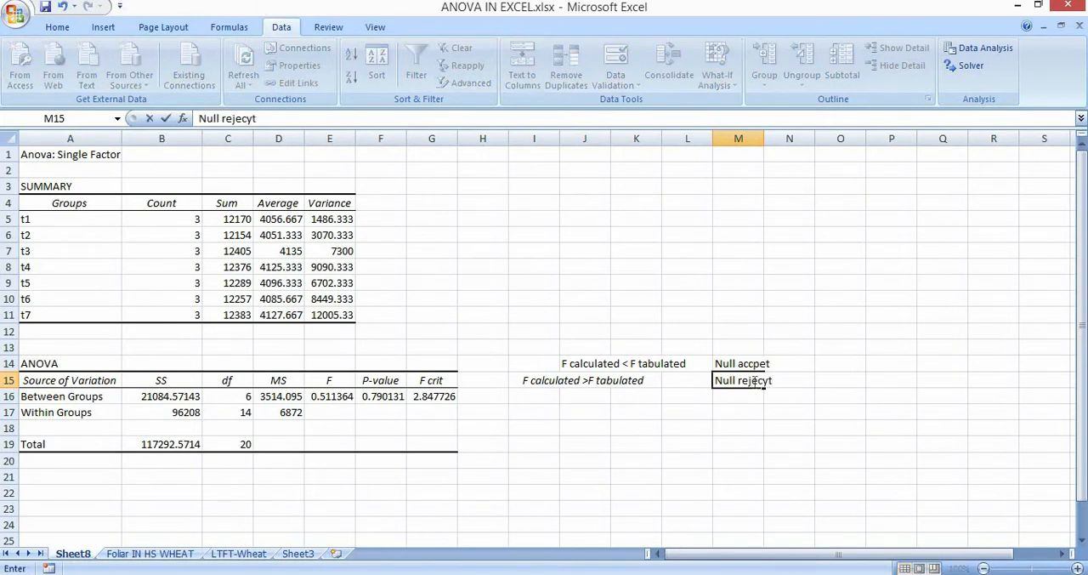
pyautogui.press('BackSpace')
pyautogui.press('BackSpace')
pyautogui.write('ty')
pyautogui.press('Tab')
pyautogui.press('Tab')
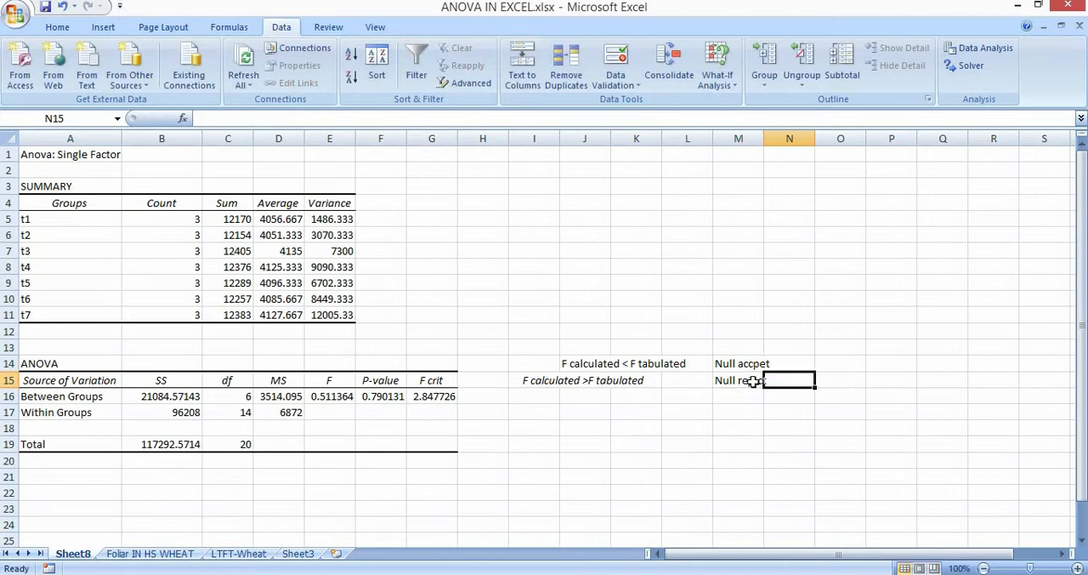
# Enter "Alternate hypothesis accpet" in cell O15, in the same row as the null rejection note.
pyautogui.write('Alternate')
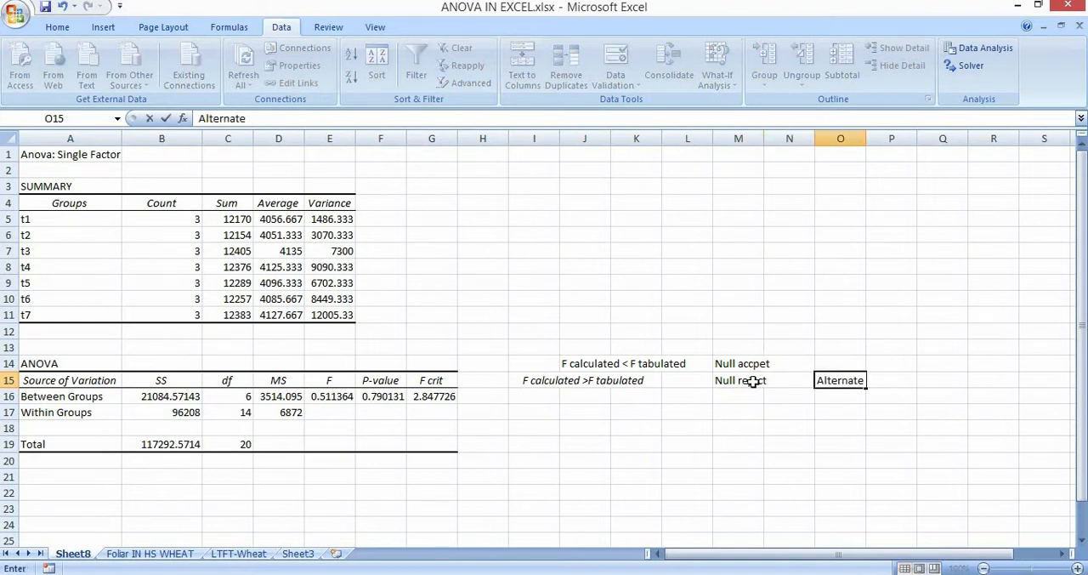
pyautogui.write(' hypothesis accpe')
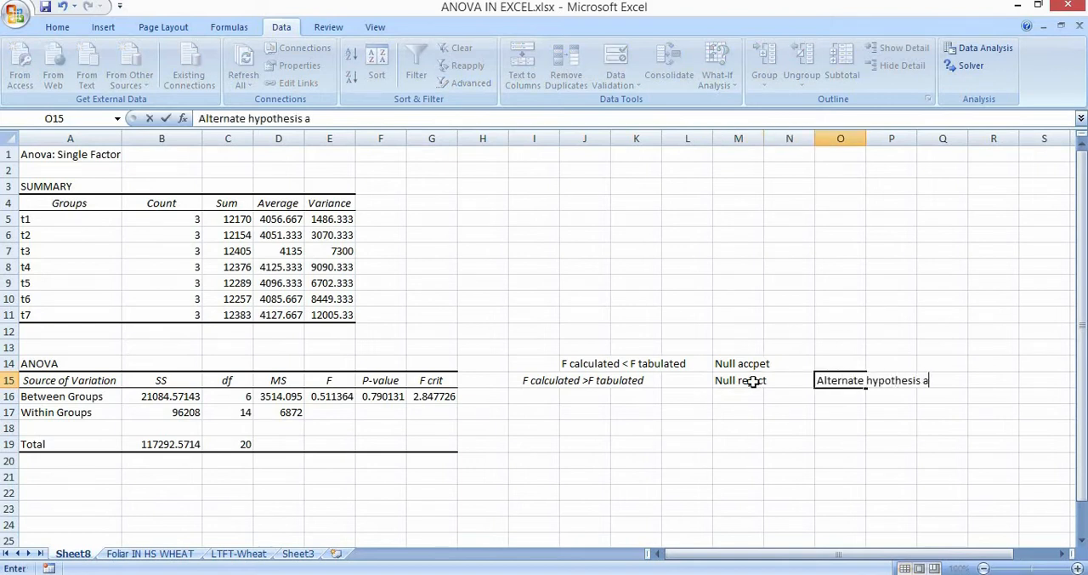
pyautogui.press('Return')
# Enter the null hypothesis label "Ho" in cell J17 below the F comparison notes.
pyautogui.press('Left')
pyautogui.press('Left')
pyautogui.press('Left')
pyautogui.press('Left')
pyautogui.press('Left')
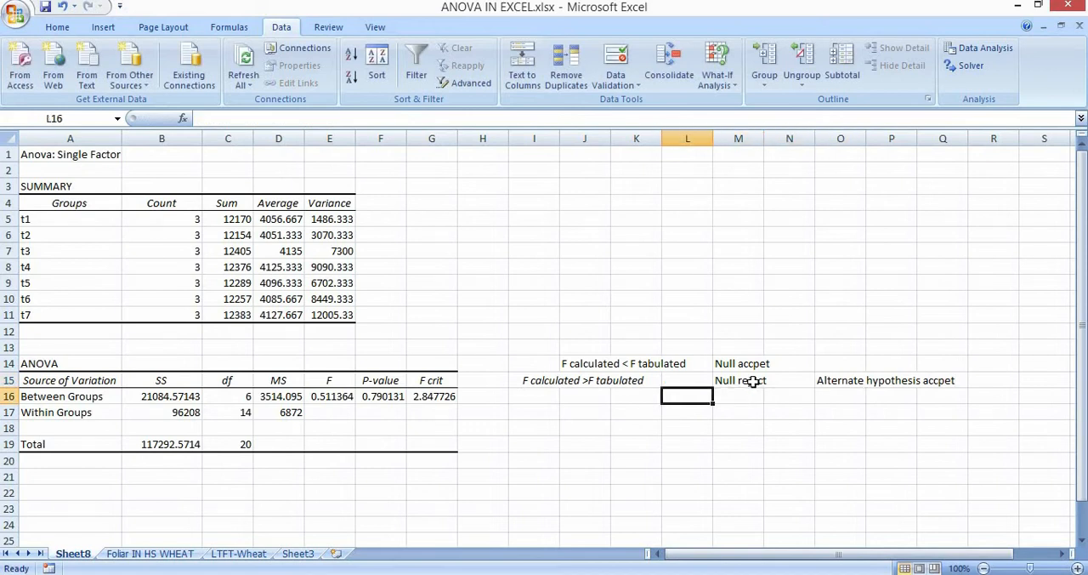
pyautogui.press('Down')
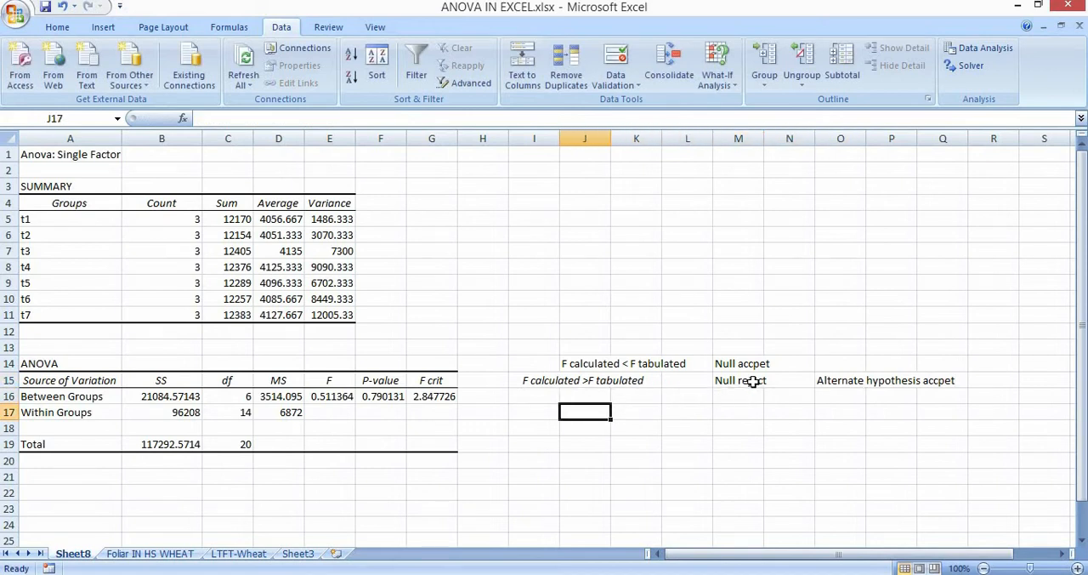
pyautogui.write('N')
pyautogui.press('BackSpace')
pyautogui.write('H')
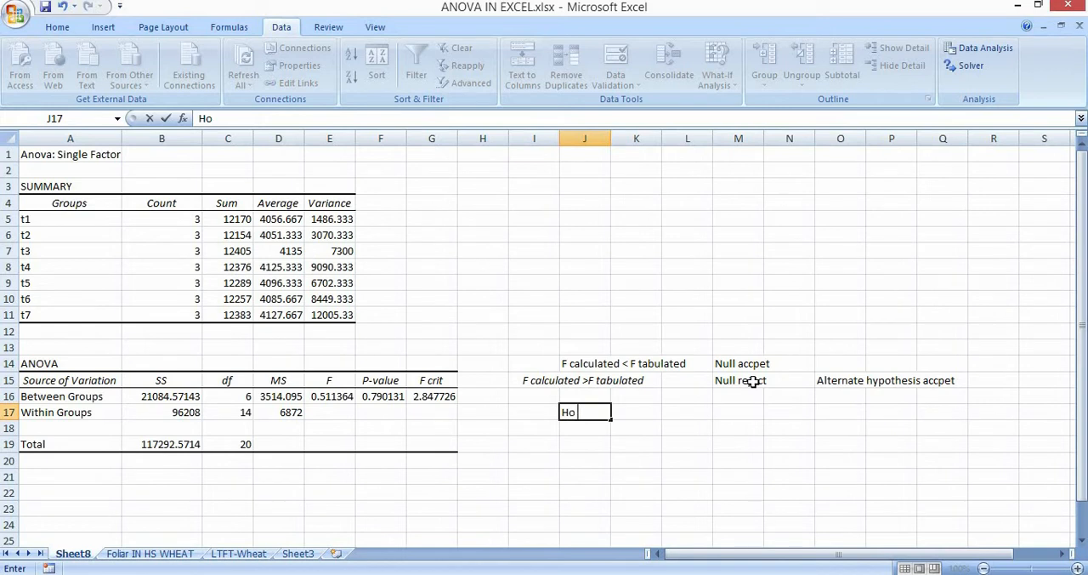
pyautogui.write('o')
pyautogui.press('Right')
pyautogui.write('=')
pyautogui.press('Right')
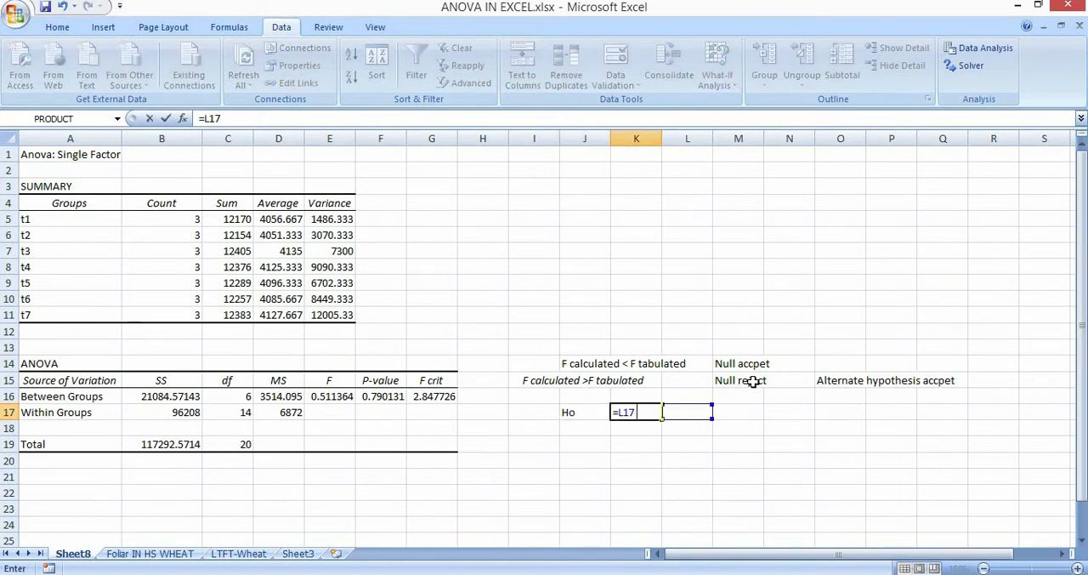
pyautogui.hotkey('ctrl', 'Up')
pyautogui.press('BackSpace')
pyautogui.press('BackSpace')
pyautogui.press('BackSpace')
pyautogui.press('Left')
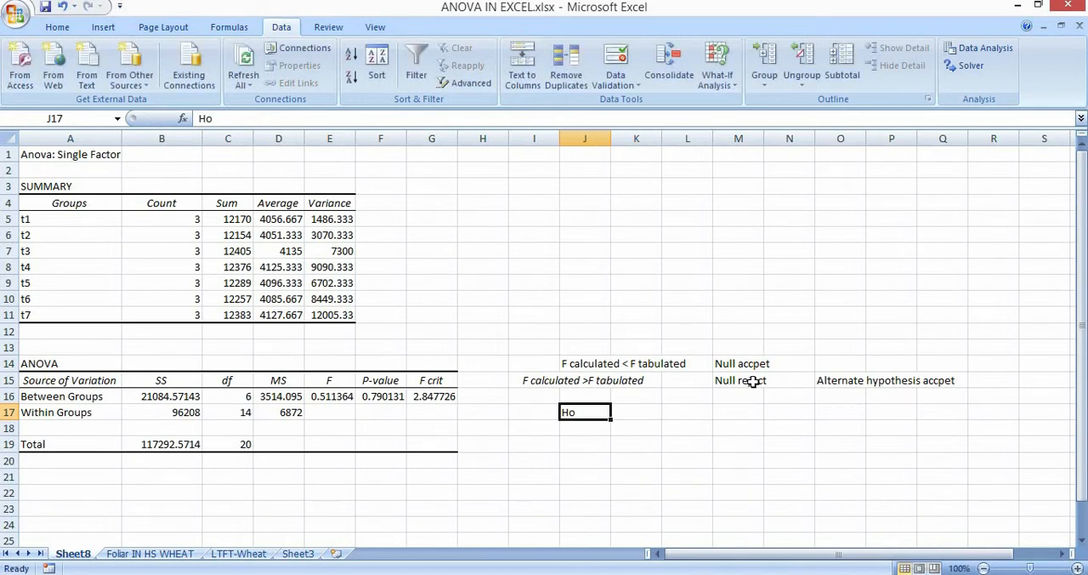
# Enter the hypothesis statement "There is no significant difference between treatments." in cell K17 beside the Ho label.
pyautogui.press('Right')
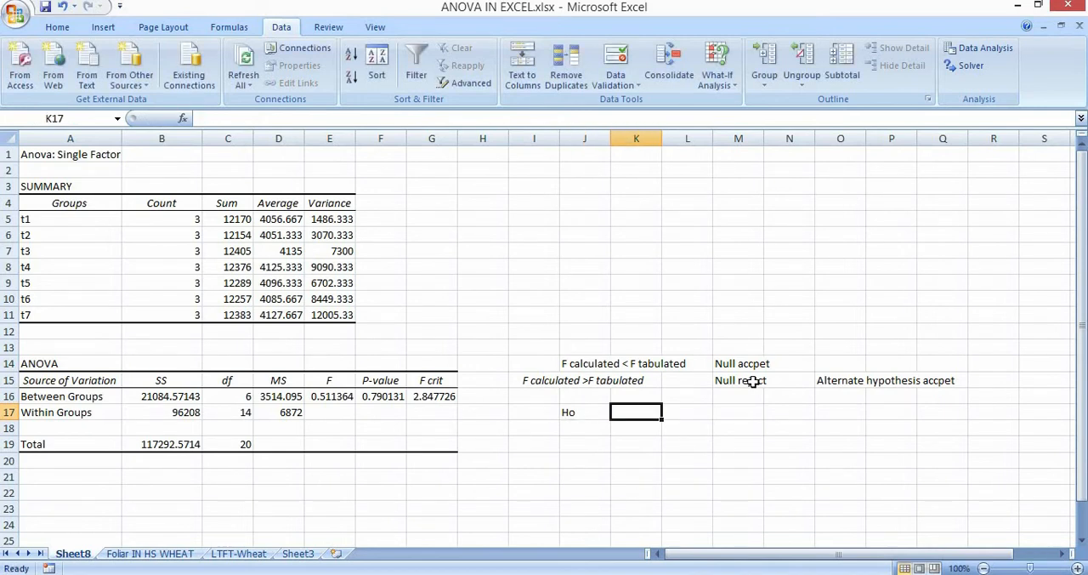
pyautogui.write('There is no')
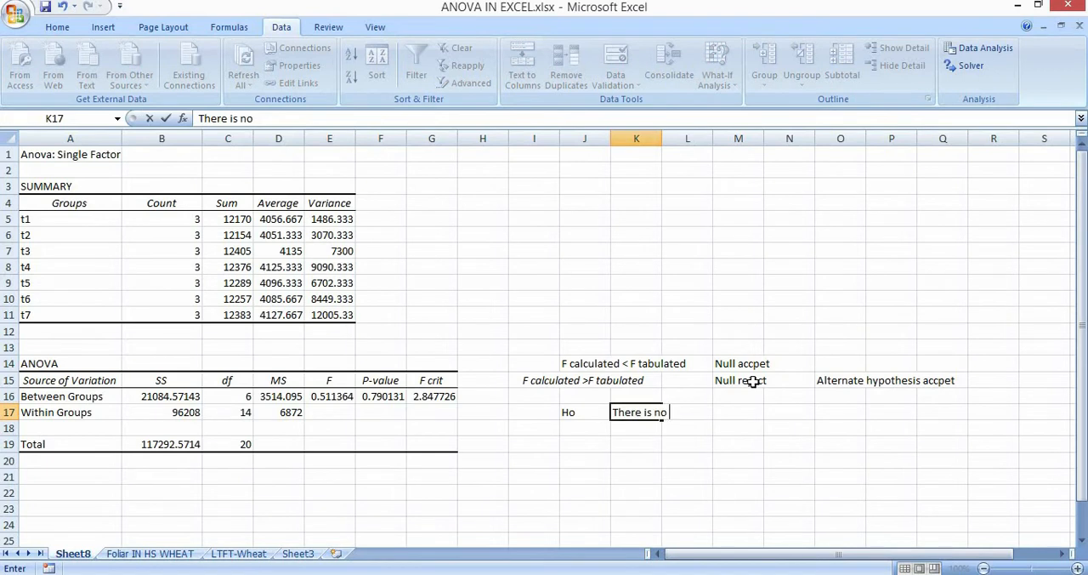
pyautogui.write(' significant di')
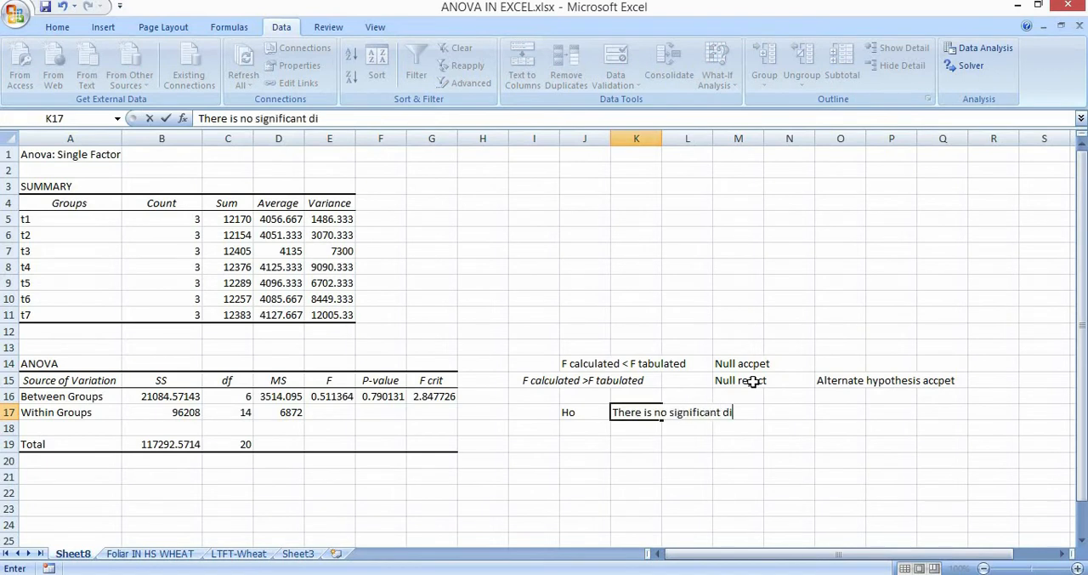
pyautogui.write('fference am')
pyautogui.press('BackSpace')
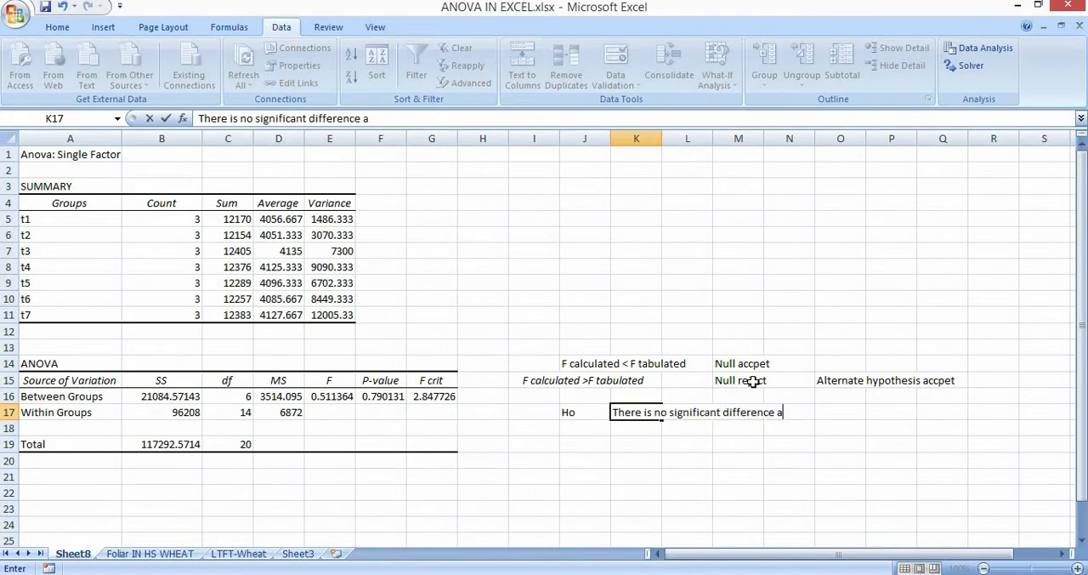
pyautogui.press('BackSpace')
pyautogui.write('between tr')
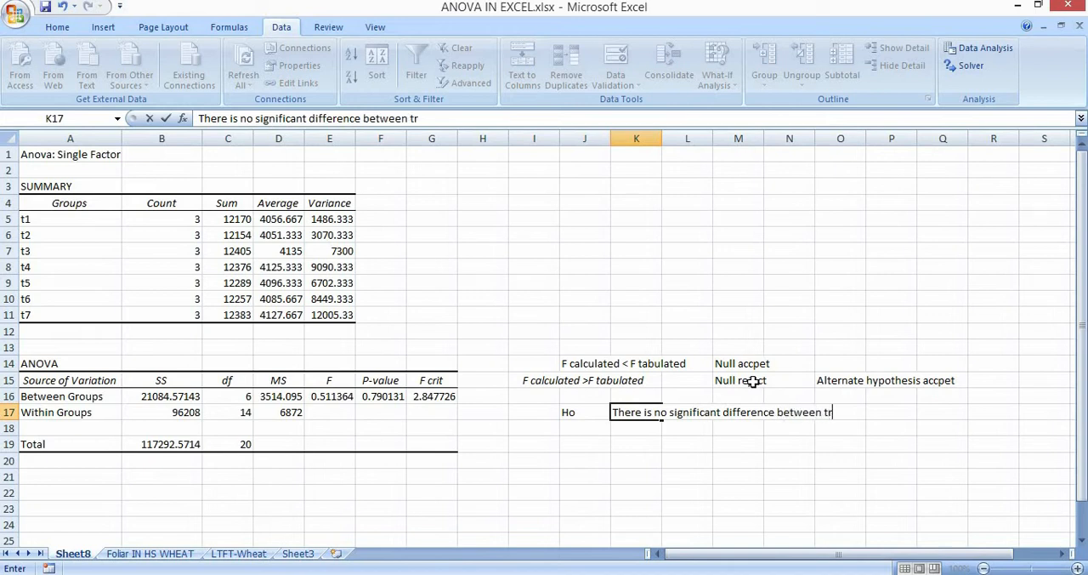
pyautogui.write('eatments.')
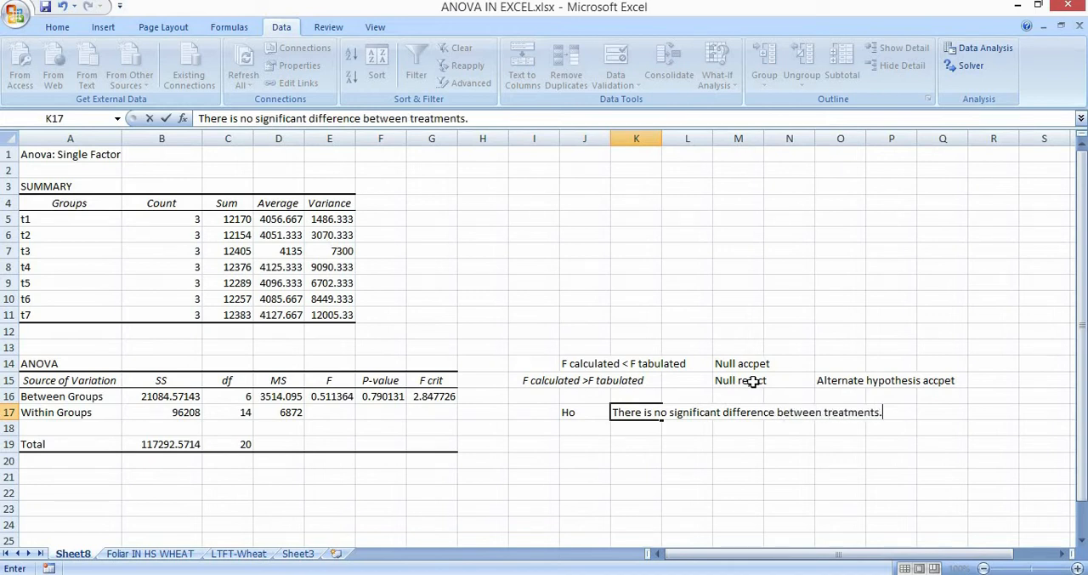
pyautogui.press('Return')
pyautogui.press('Left')
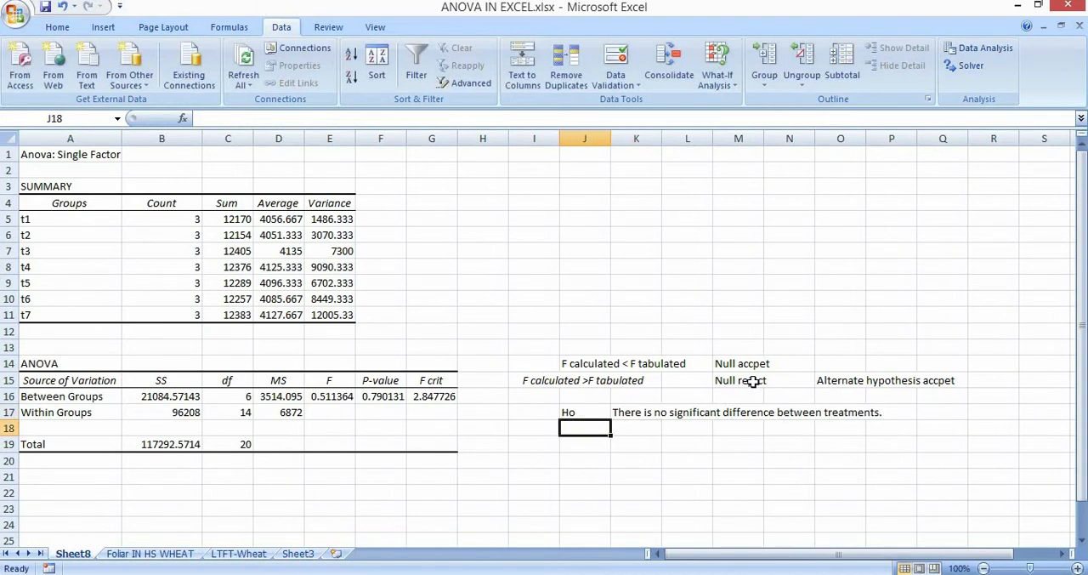
# Review the Ho label in J17 and the treatment groups t1 to t7 in the SUMMARY table.
pyautogui.click(584, 411)
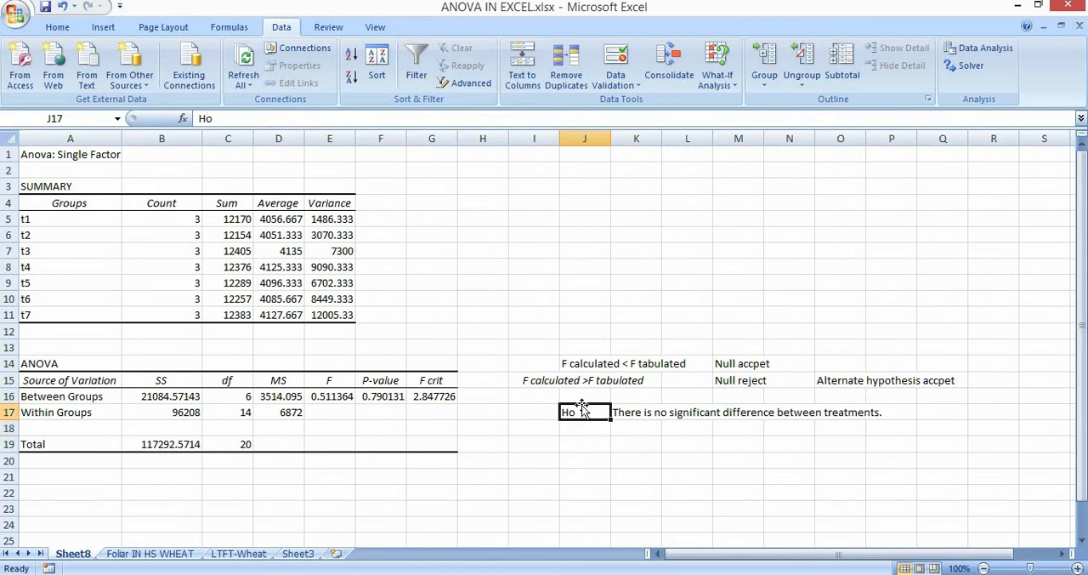
pyautogui.moveTo(63, 219); pyautogui.dragTo(75, 308)
pyautogui.click(682, 490)
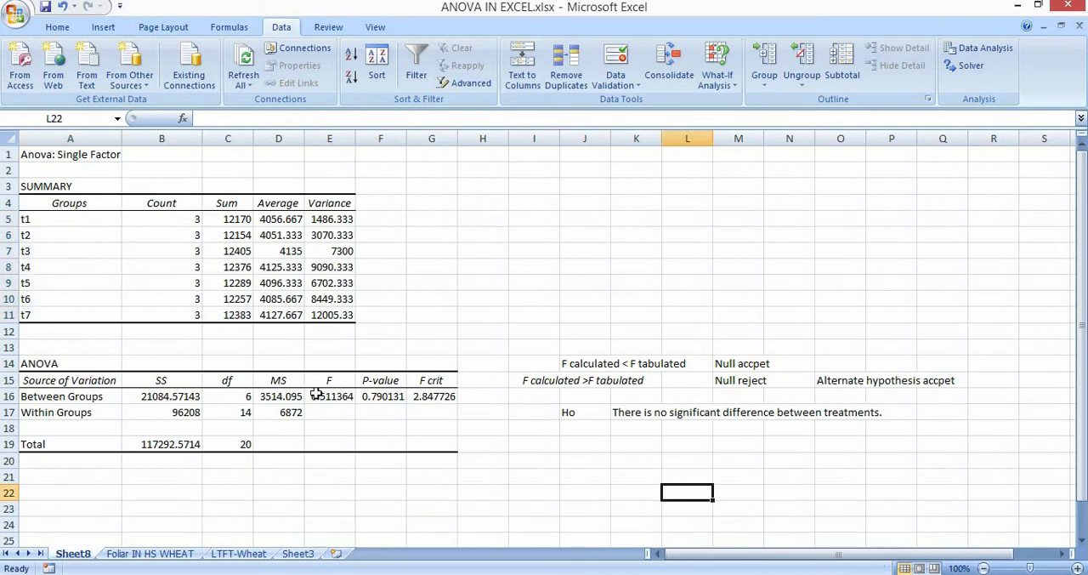
# Compare the calculated F value with the F crit value in the Between Groups row.
pyautogui.click(316, 396)
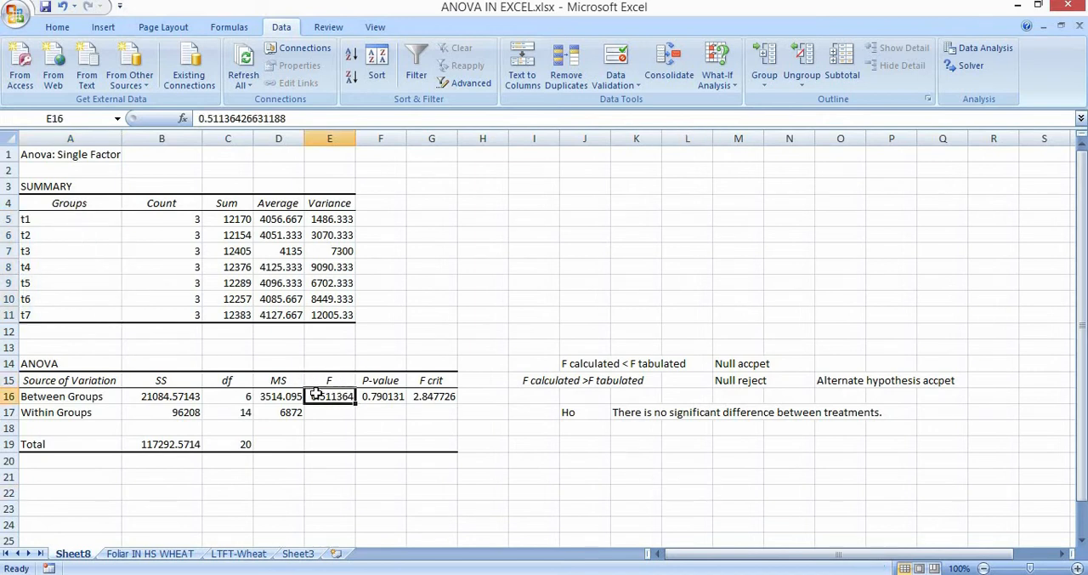
pyautogui.press('Right')
pyautogui.press('Right')
pyautogui.press('Up')
pyautogui.press('Down')
pyautogui.press('Left')
pyautogui.press('Left')
pyautogui.press('Right')
pyautogui.press('Right')
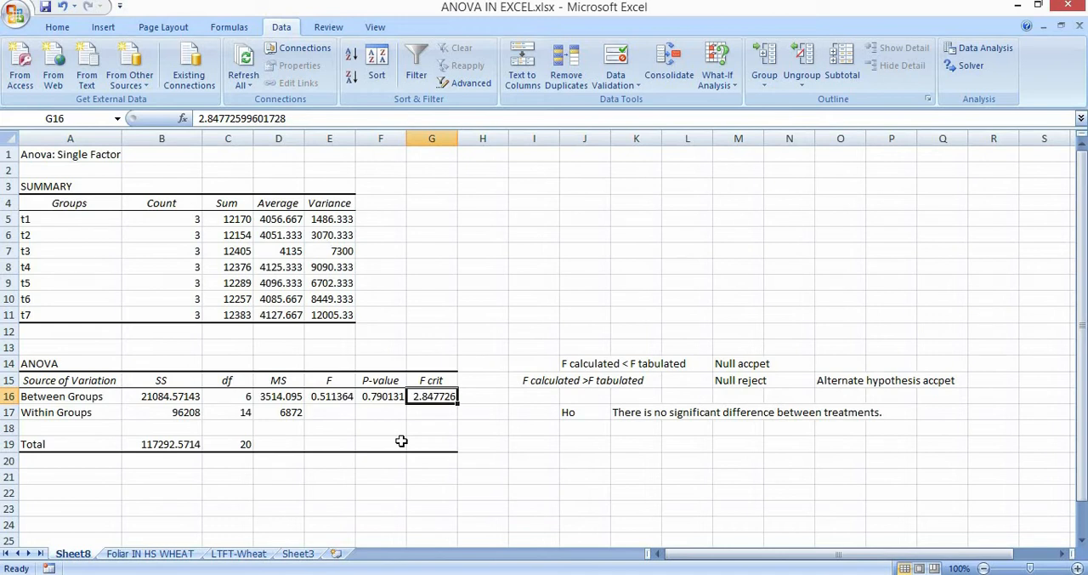
# Read across the hypothesis statement in row 17 and highlight groups t1 to t7 in A5:A11 of the SUMMARY table.
pyautogui.click(639, 420)
pyautogui.press('Right')
pyautogui.press('Right')
pyautogui.press('Right')
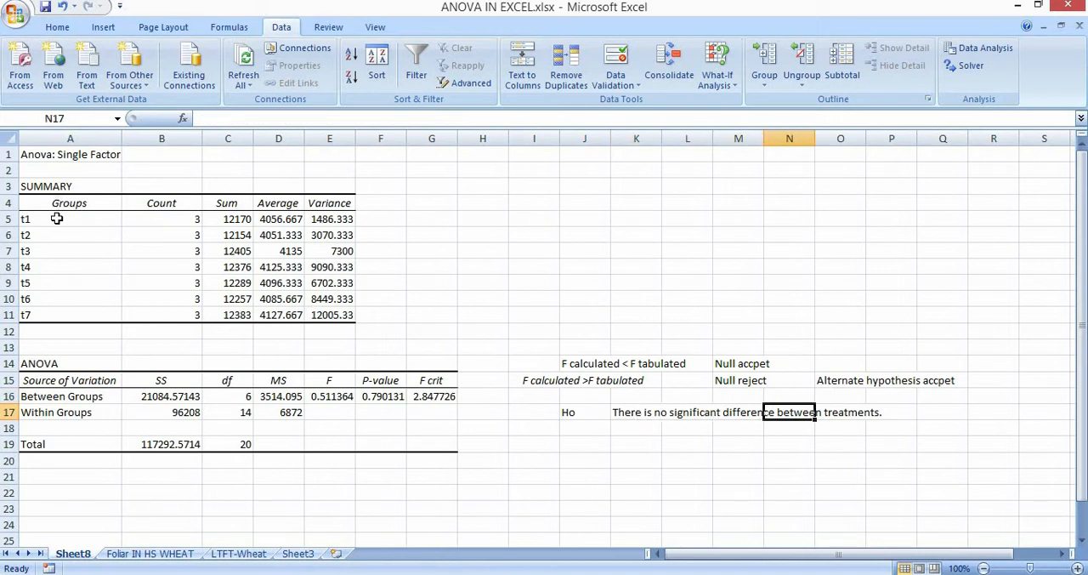
pyautogui.moveTo(53, 219); pyautogui.dragTo(64, 312)
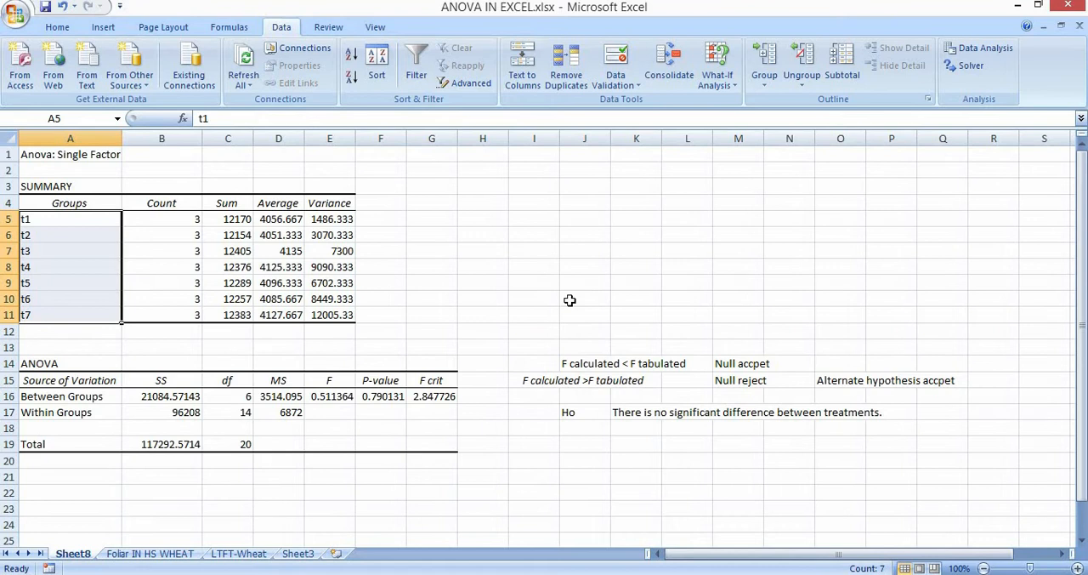
# Run Anova: Single Factor on B1:D8 of the Foliar IN HS WHEAT sheet, grouped by columns with first-row labels, outputting to a new worksheet.
pyautogui.click(147, 554)
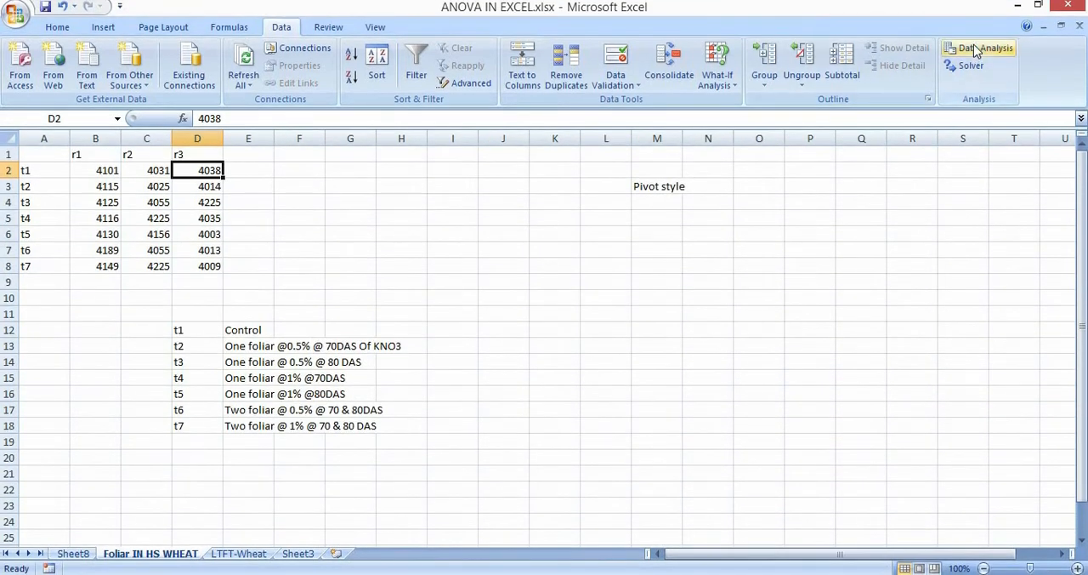
pyautogui.click(982, 49)
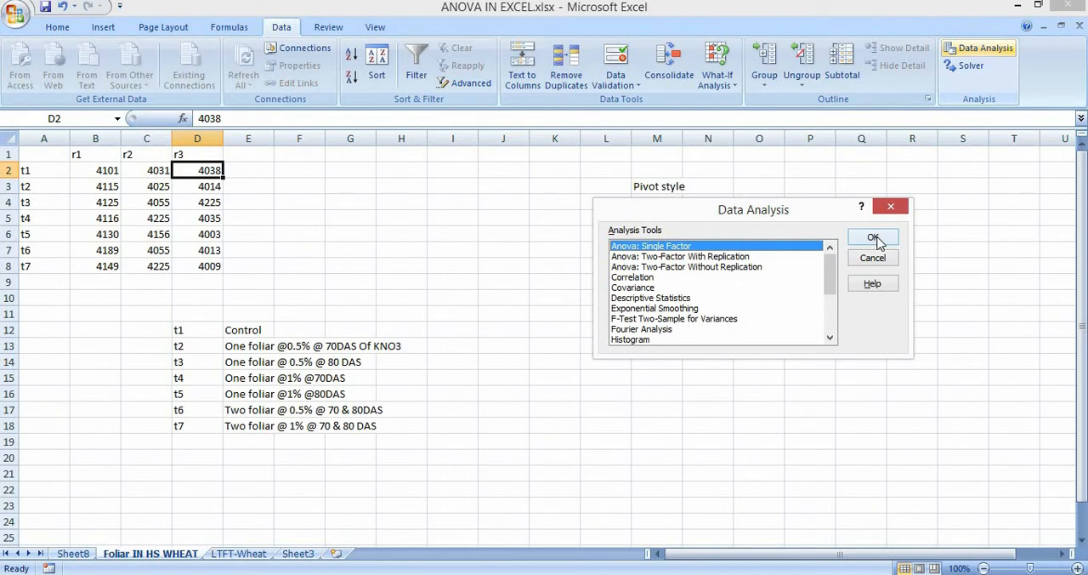
pyautogui.click(874, 238)
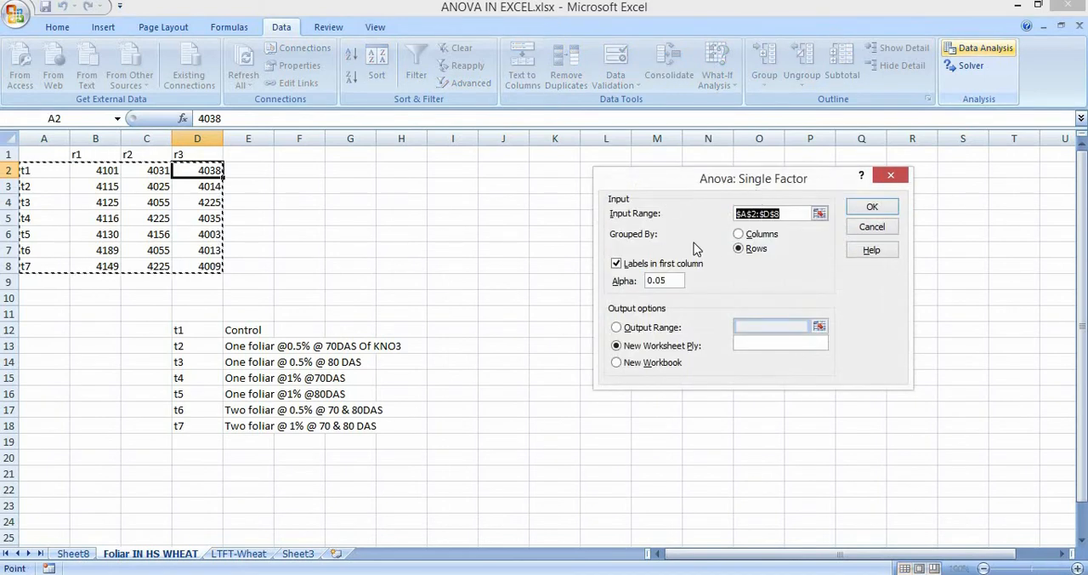
pyautogui.press('BackSpace')
pyautogui.click(96, 156)
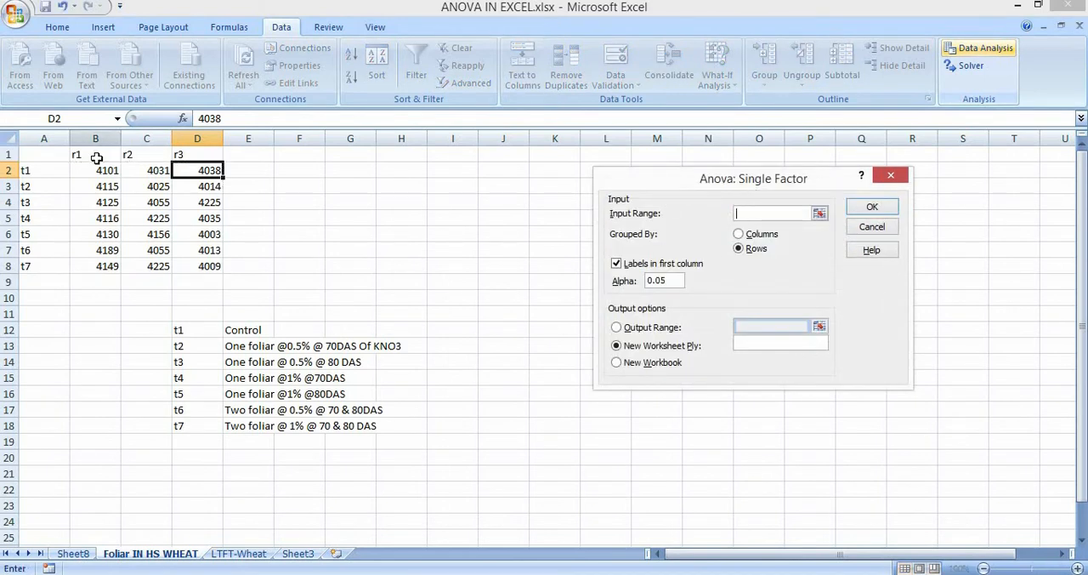
pyautogui.moveTo(174, 185); pyautogui.dragTo(202, 269)
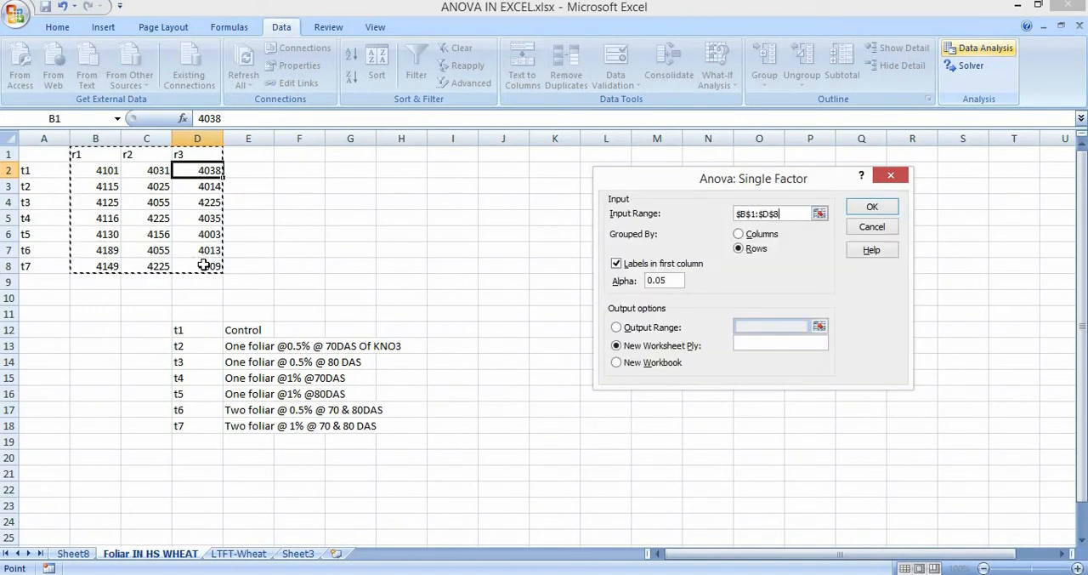
pyautogui.click(738, 235)
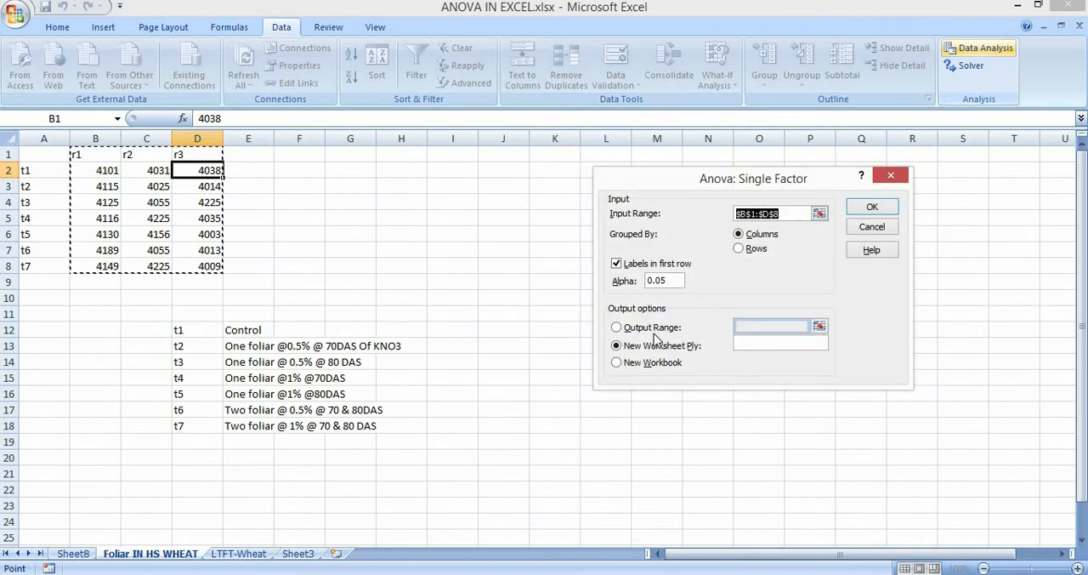
pyautogui.click(884, 210)
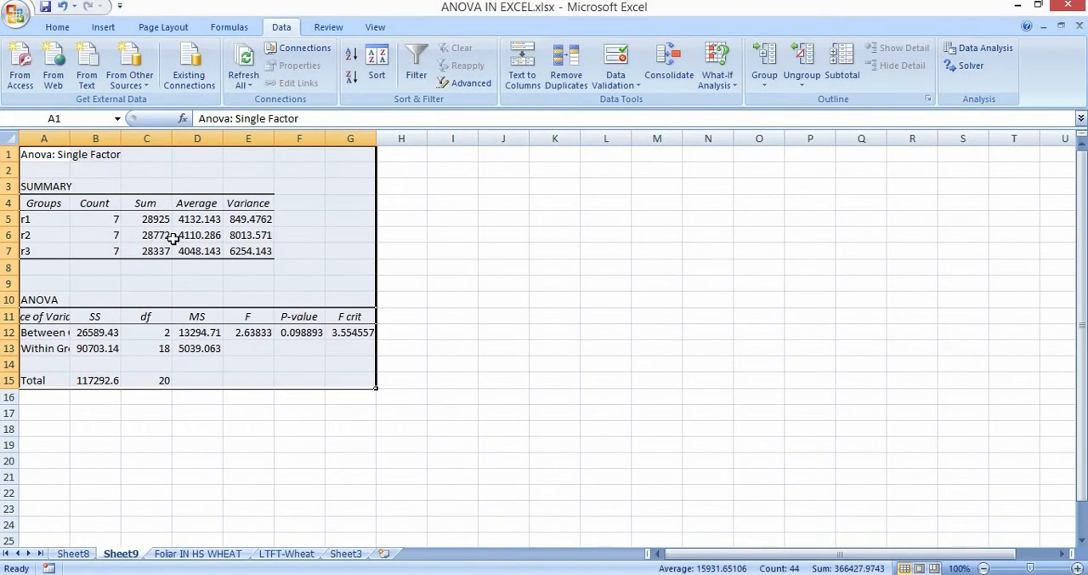
# Go through groups r1 to r3 in the SUMMARY table and widen column A to fit the Between Groups label.
pyautogui.click(27, 220)
pyautogui.press('Down')
pyautogui.press('Down')
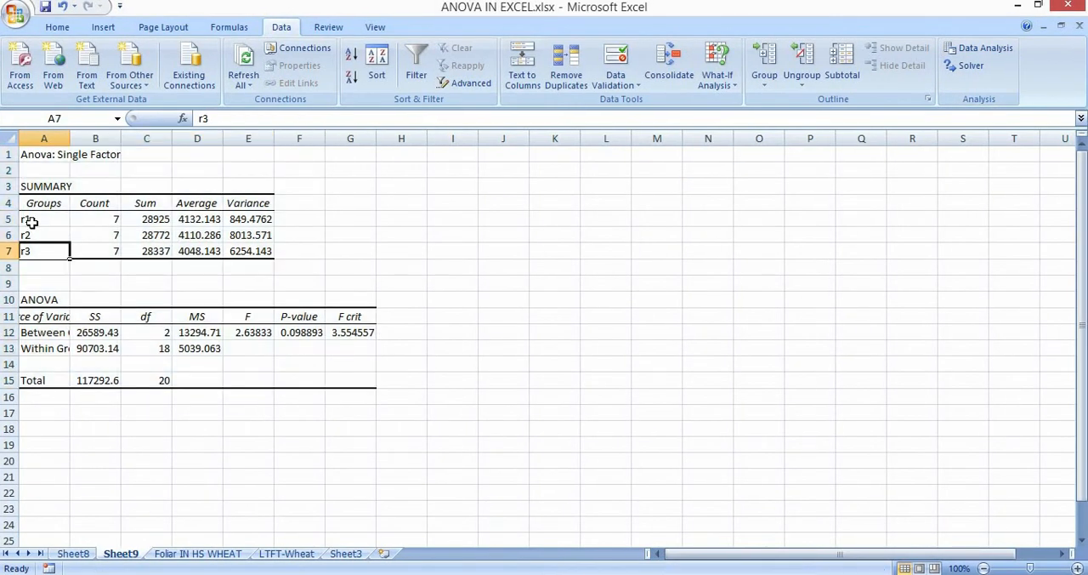
pyautogui.click(31, 222)
pyautogui.press('Down')
pyautogui.press('Down')
pyautogui.moveTo(69, 139); pyautogui.dragTo(102, 139)
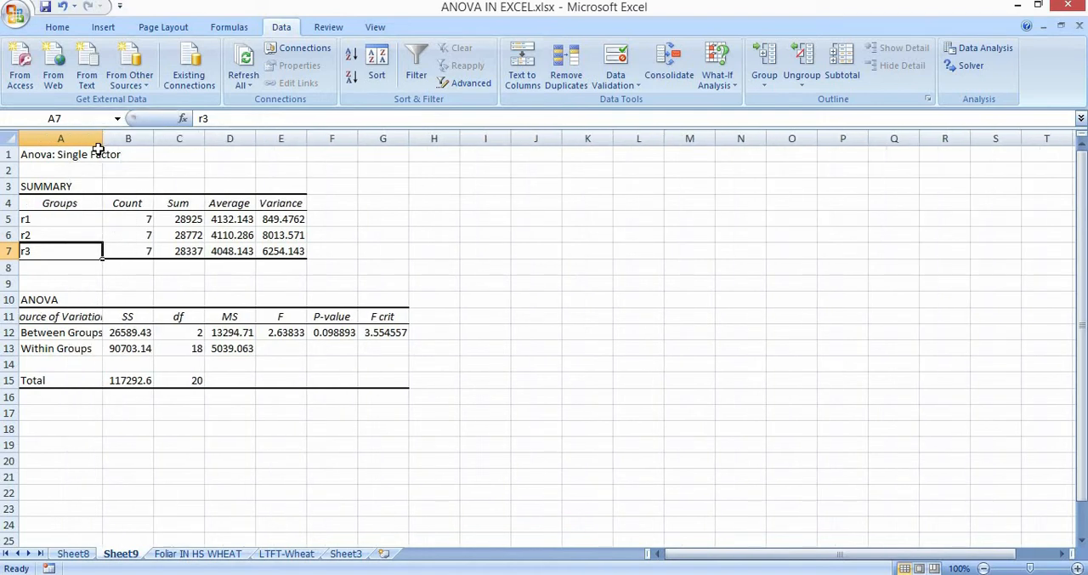
# Read across the r1 row of the SUMMARY table on Sheet9.
pyautogui.click(63, 220)
pyautogui.press('Right')
pyautogui.press('Right')
pyautogui.press('Right')
pyautogui.press('Right')
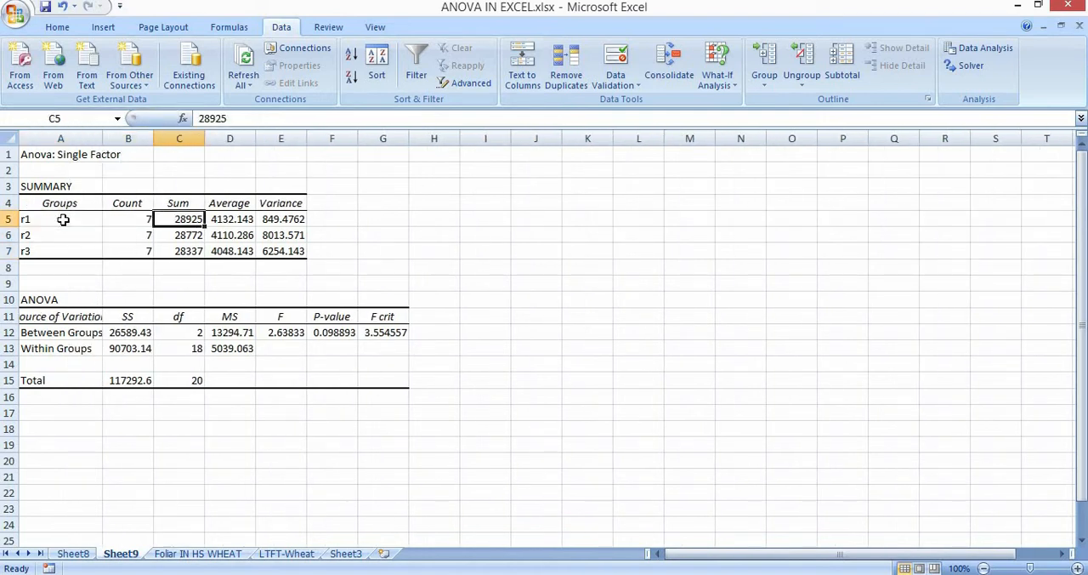
pyautogui.click(521, 400)
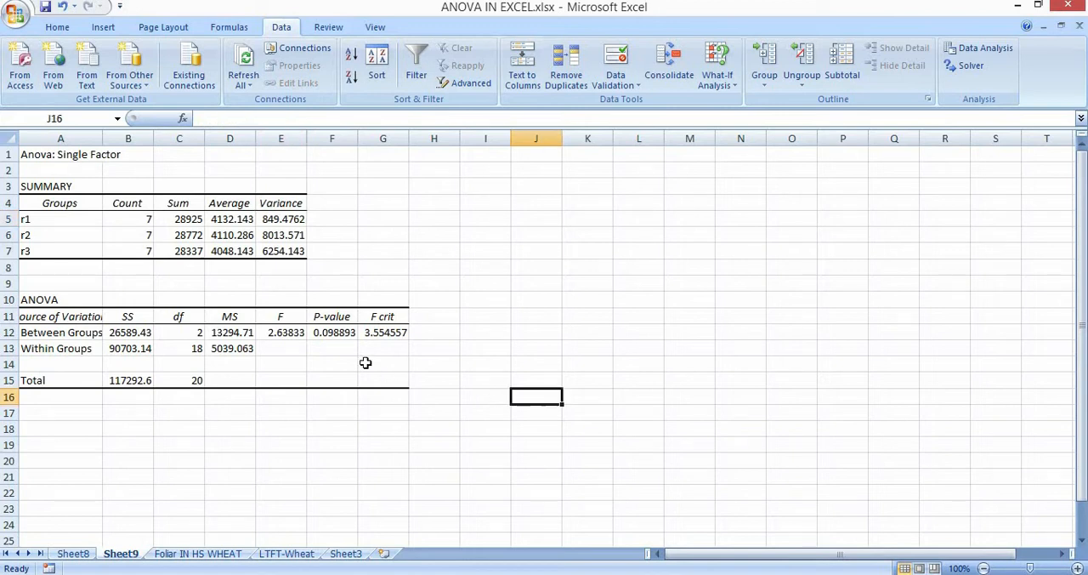
# Compare the F crit value in G12 with the calculated F value in E12 for the replication ANOVA.
pyautogui.click(387, 331)
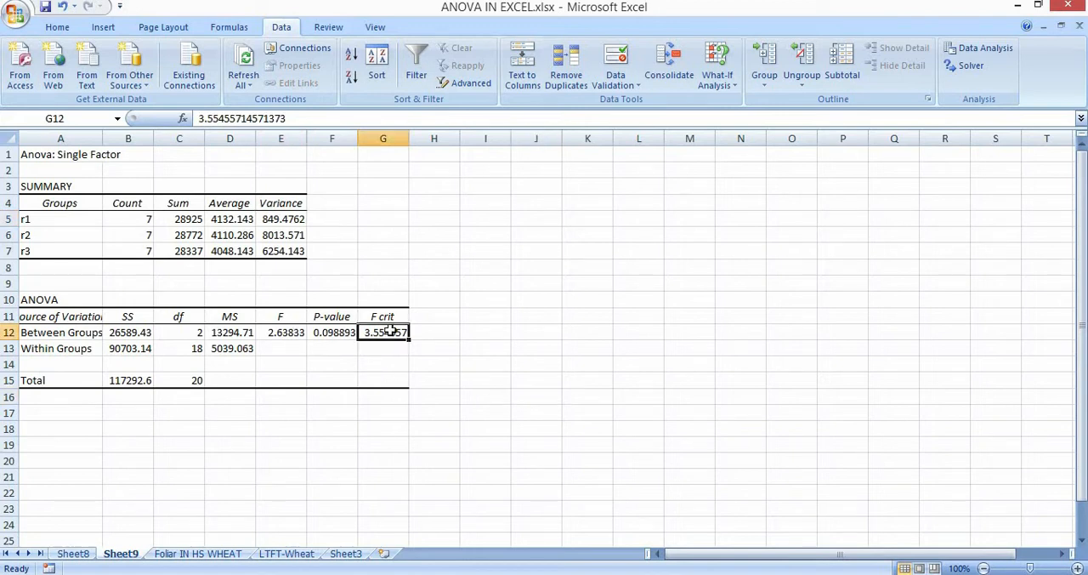
pyautogui.press('Left')
pyautogui.press('Left')
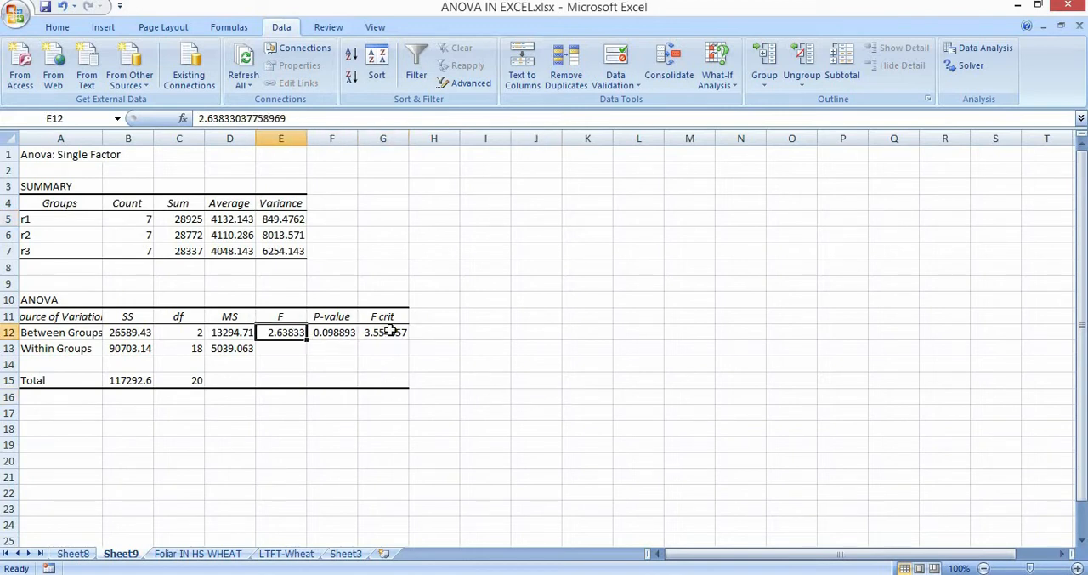
pyautogui.press('Right')
pyautogui.press('Right')
pyautogui.press('Left')
pyautogui.press('Left')
# Check the null hypothesis rules on Sheet8, then return to Sheet9 and recheck F crit against the calculated F.
pyautogui.click(73, 553)
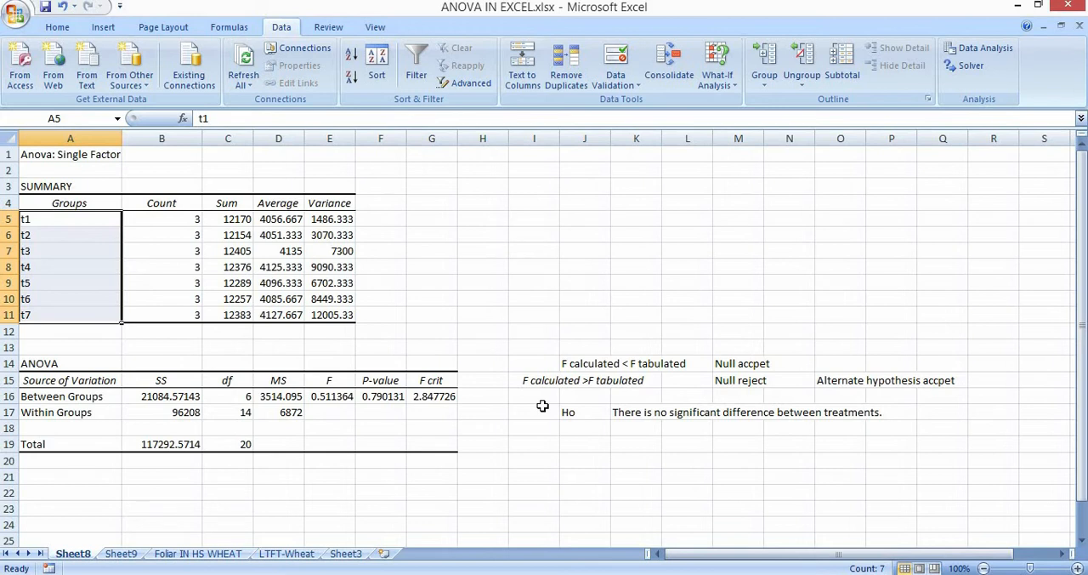
pyautogui.click(128, 541)
pyautogui.click(122, 554)
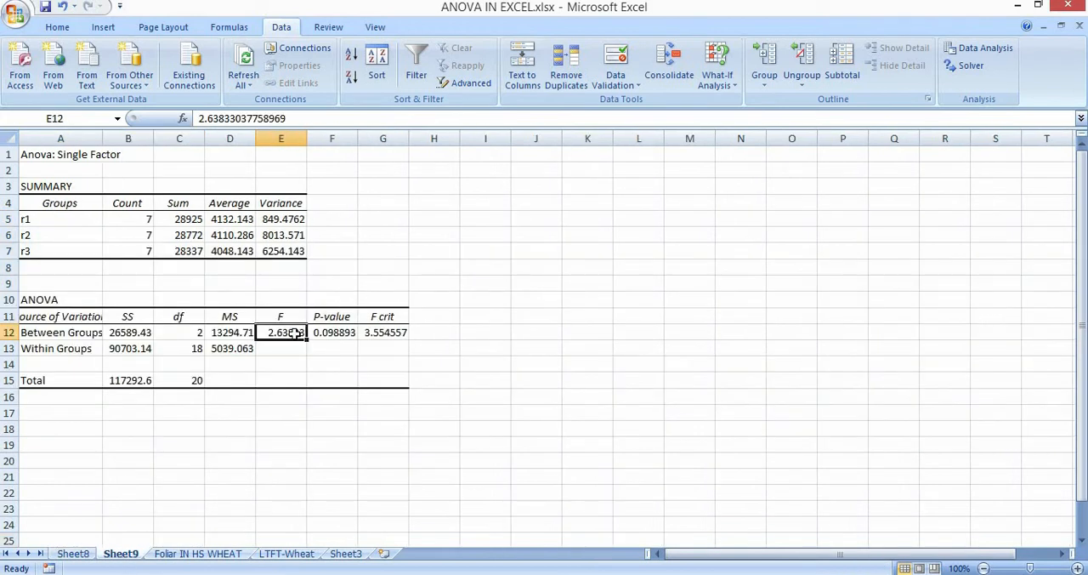
pyautogui.click(387, 333)
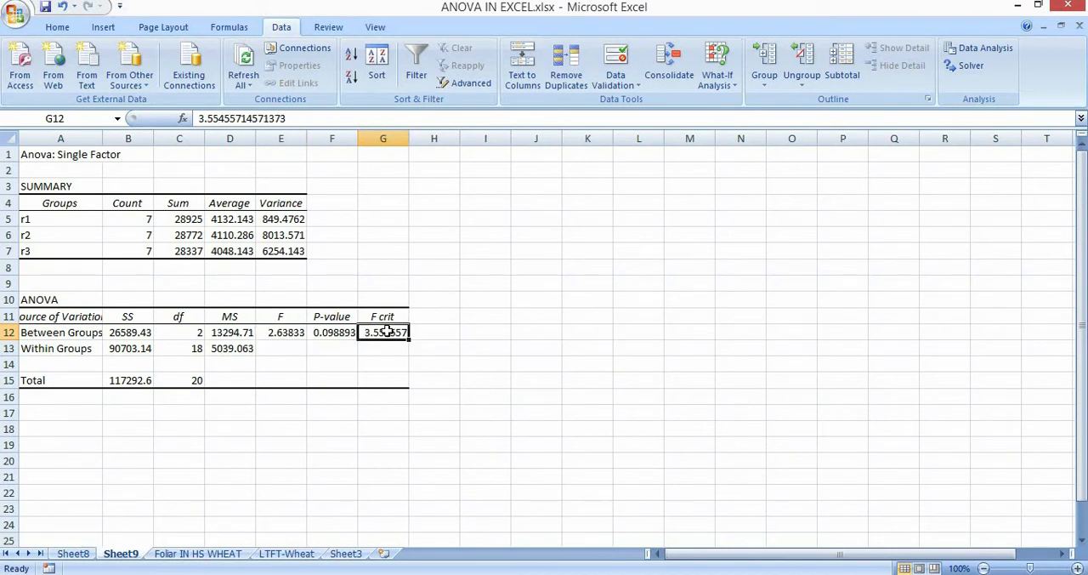
pyautogui.press('Left')
pyautogui.press('Left')
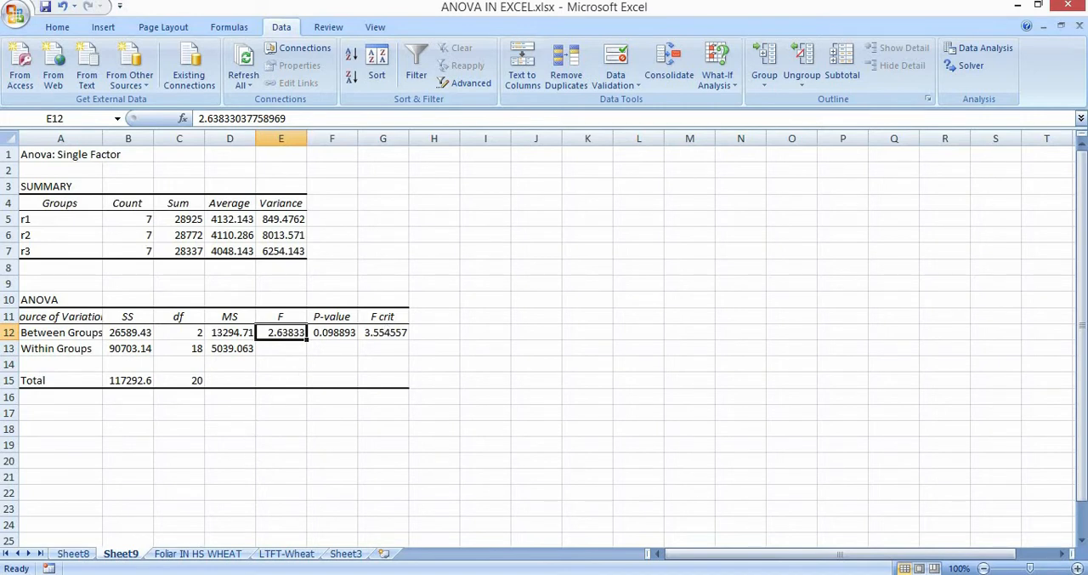
# Return to Sheet8 and compare F crit in G16 with the calculated F in E16 for the treatments.
pyautogui.click(75, 554)
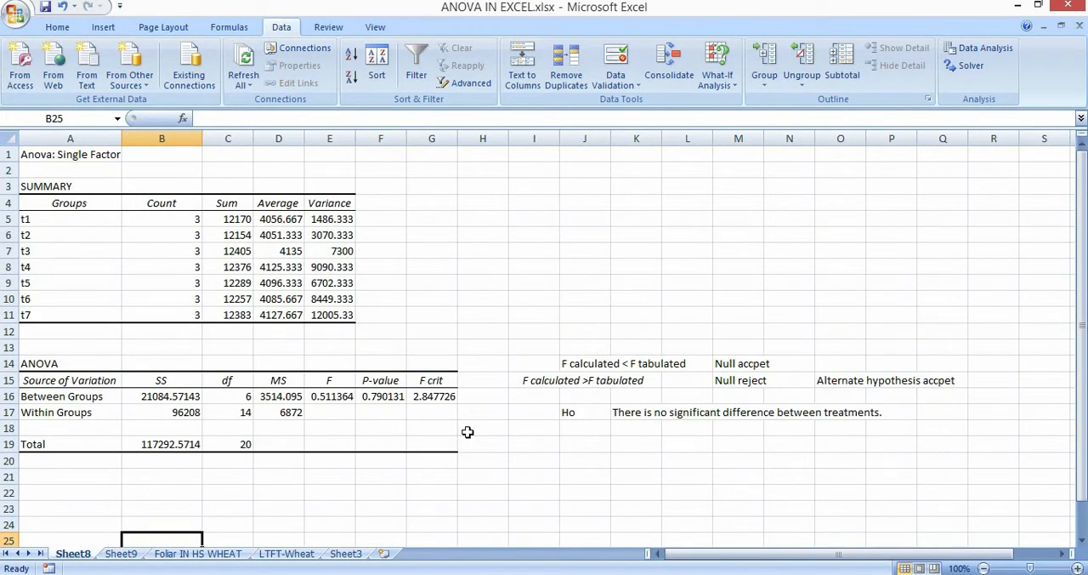
pyautogui.click(430, 397)
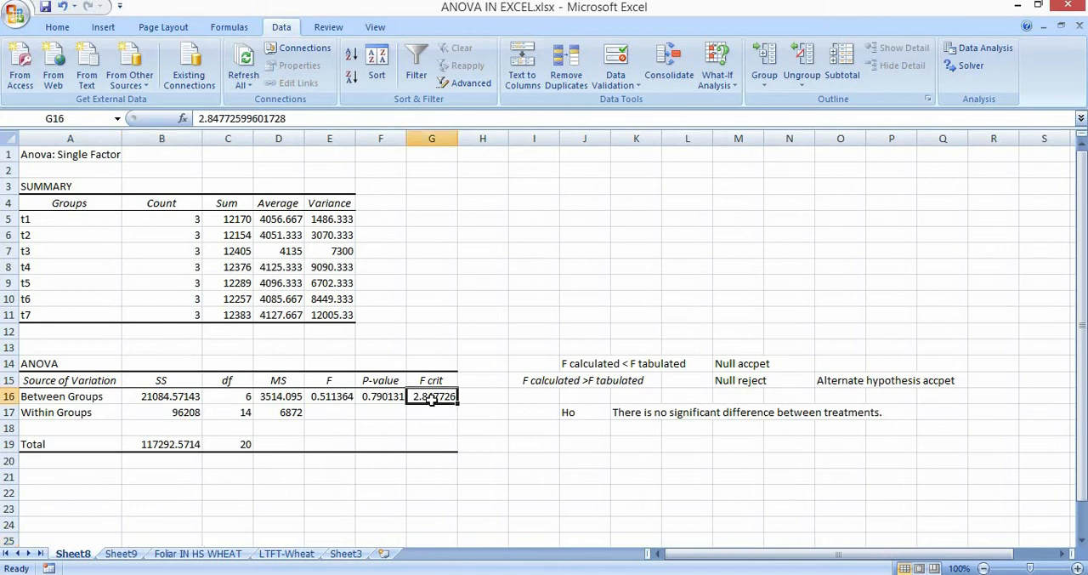
pyautogui.press('Left')
pyautogui.press('Left')
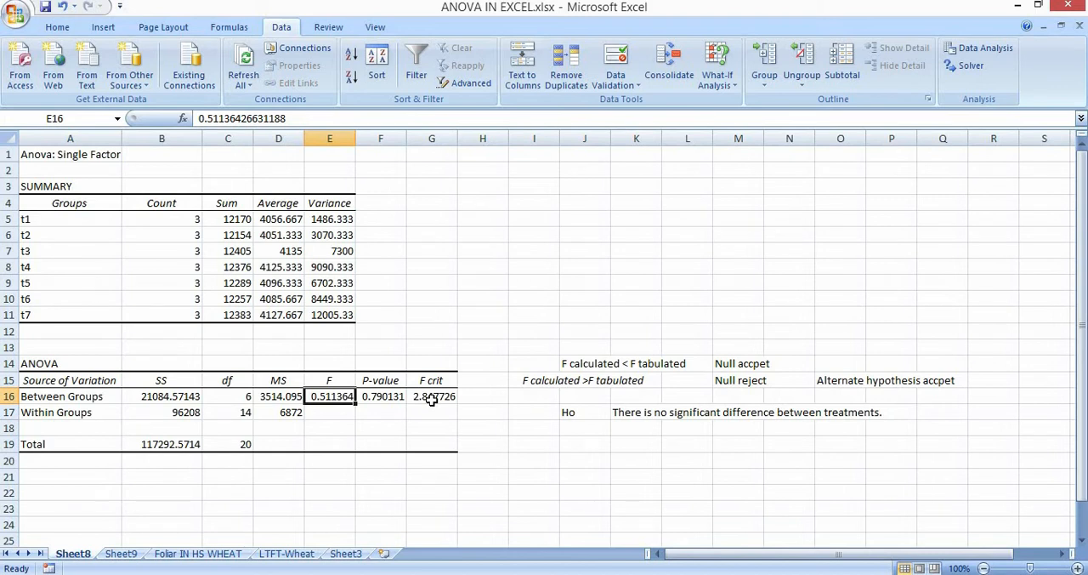
# Highlight the t1 to t7 treatment descriptions in D12:H18 of the Foliar IN HS WHEAT sheet, then go back to Sheet8.
pyautogui.click(210, 557)
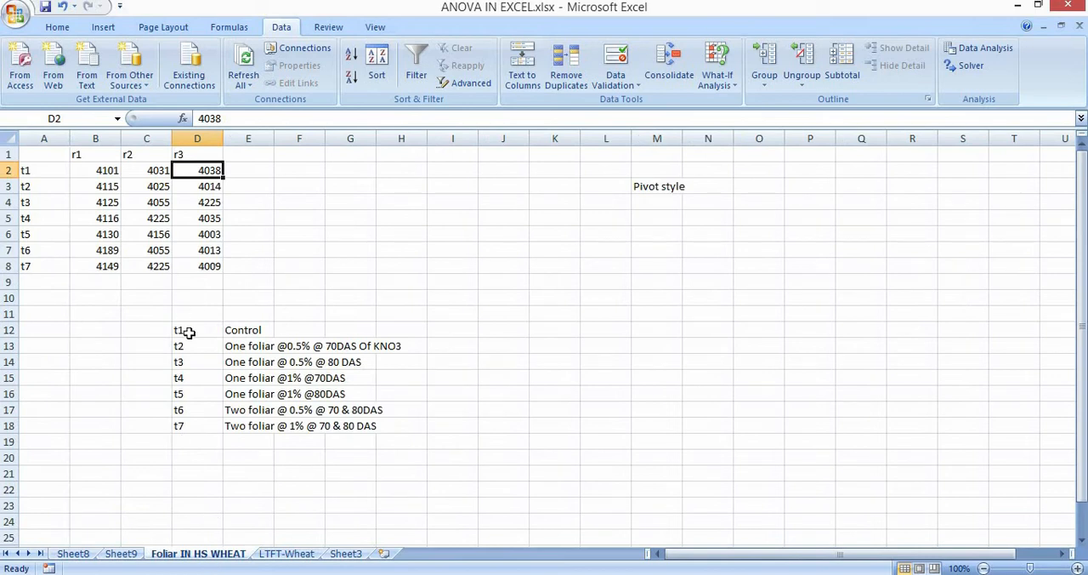
pyautogui.moveTo(184, 335); pyautogui.dragTo(381, 425)
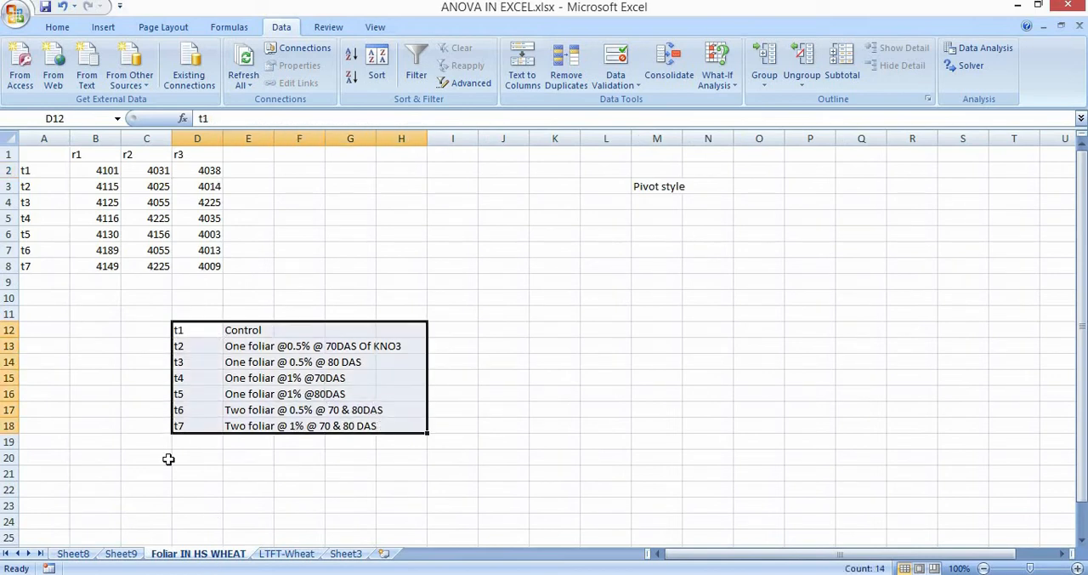
pyautogui.click(73, 555)
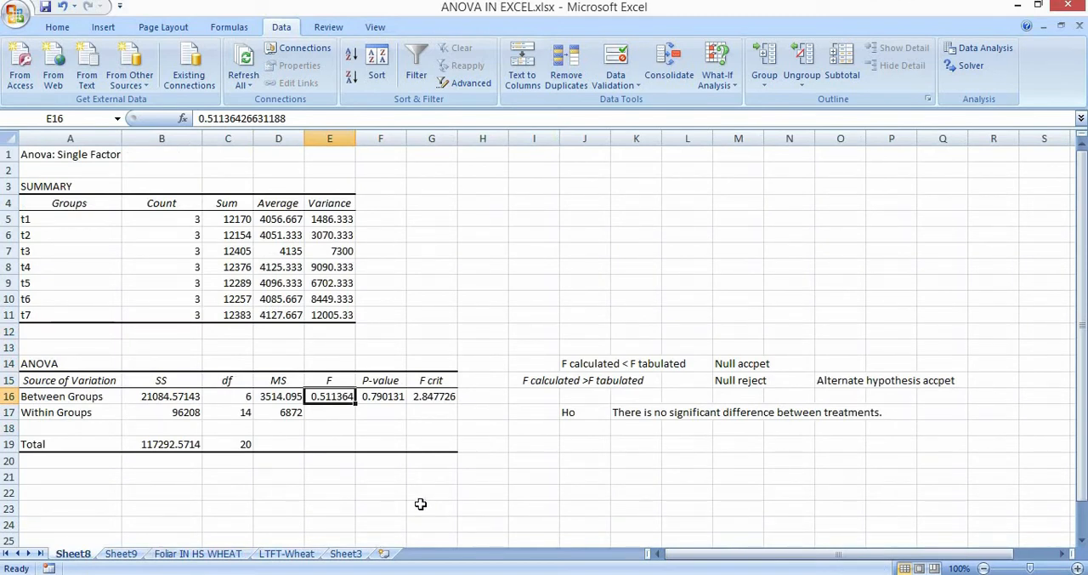
# Check the P-value in F16, then enter "P value" in J20 and "Probability of Null hypothesis being true." in K20.
pyautogui.click(388, 400)
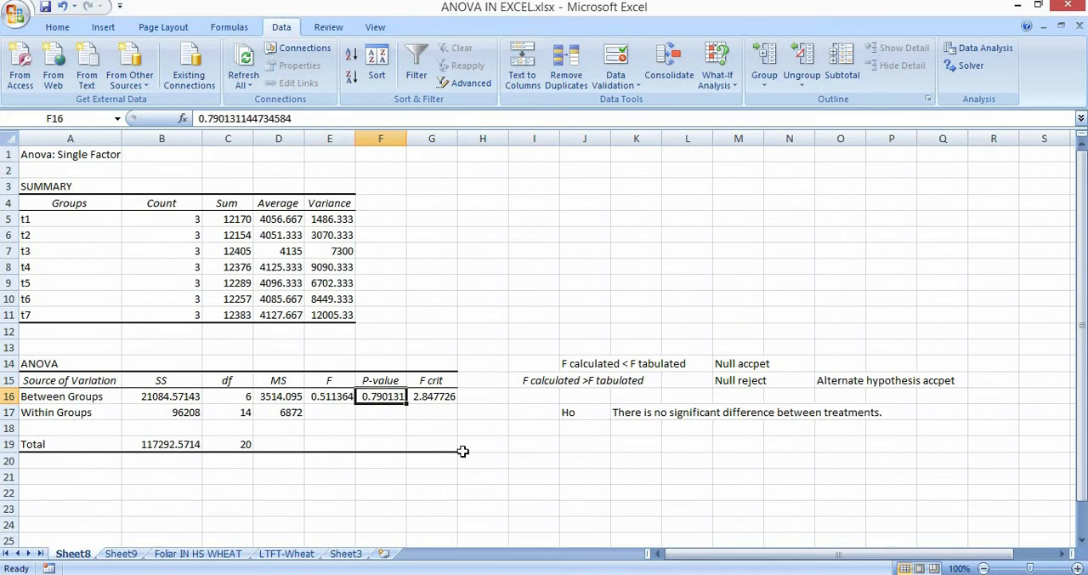
pyautogui.click(606, 464)
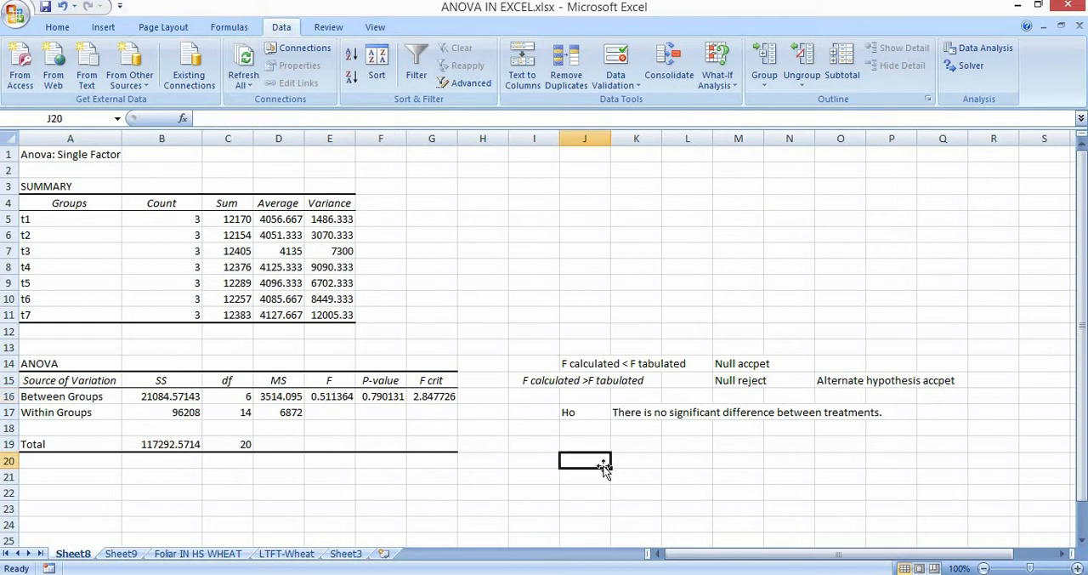
pyautogui.write('P value')
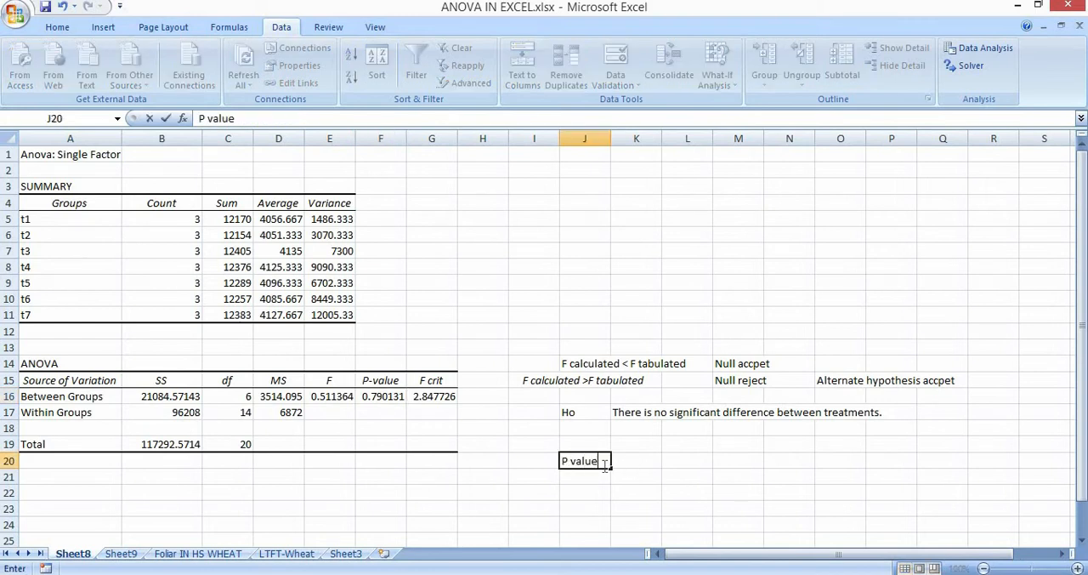
pyautogui.press('Tab')
pyautogui.write('Proj')
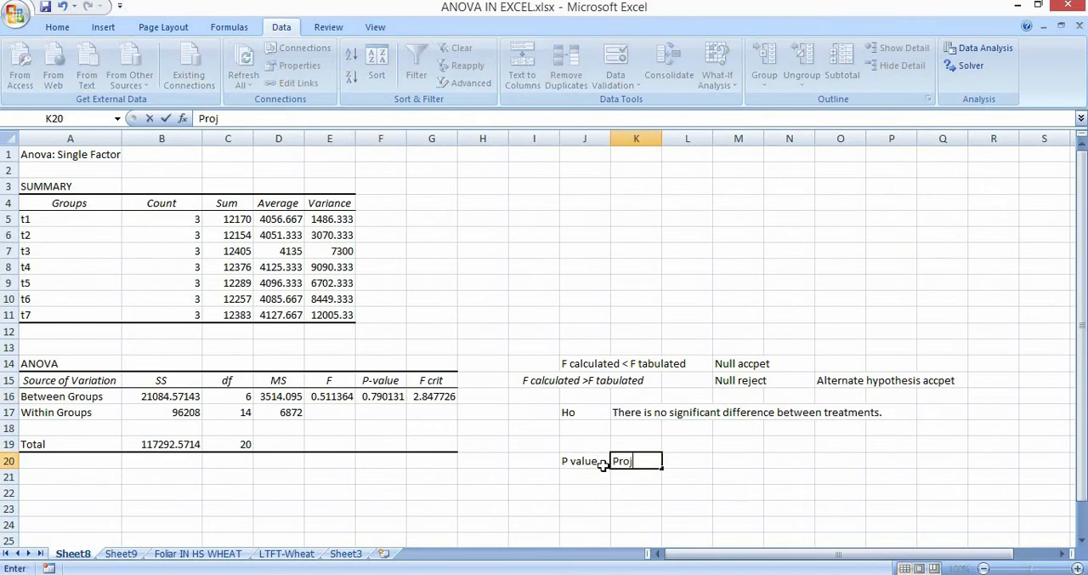
pyautogui.press('BackSpace')
pyautogui.write('bability of Null hy')
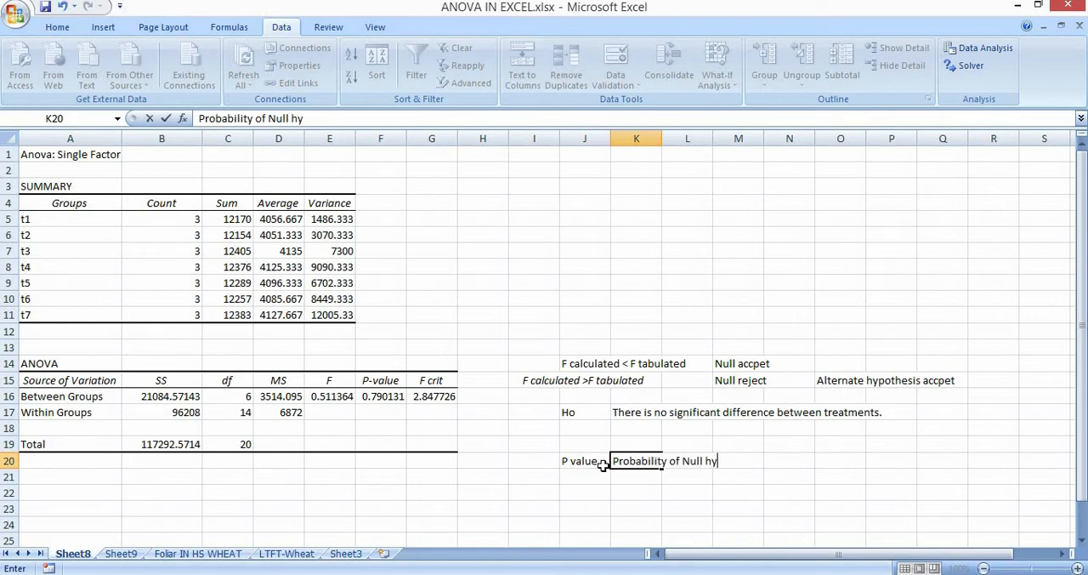
pyautogui.write('pothesis being tru')
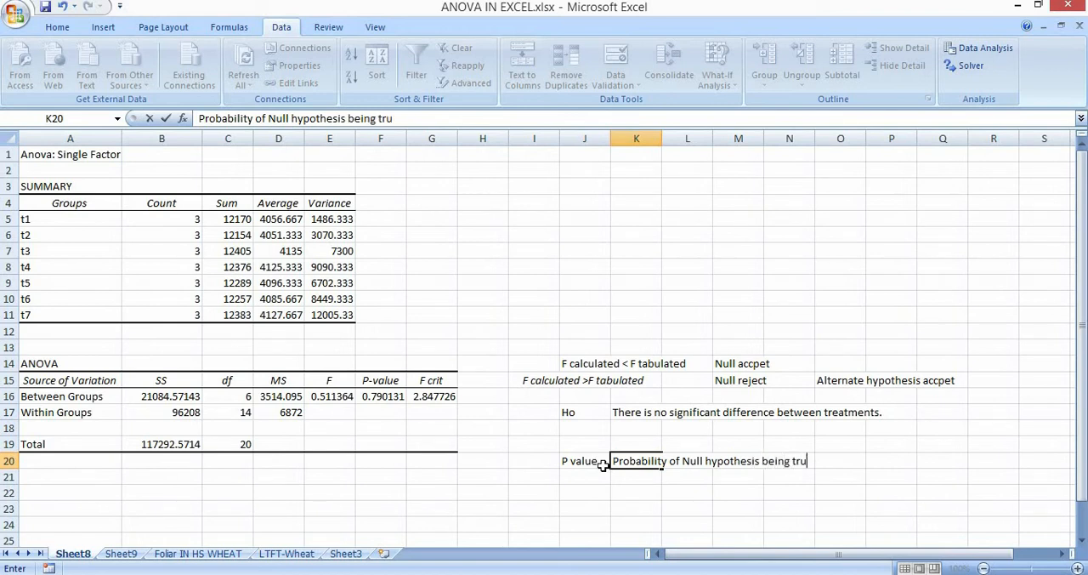
pyautogui.write('e.')
# Add an equals sign to the end of the label in J20 so it reads "P value =".
pyautogui.click(584, 460)
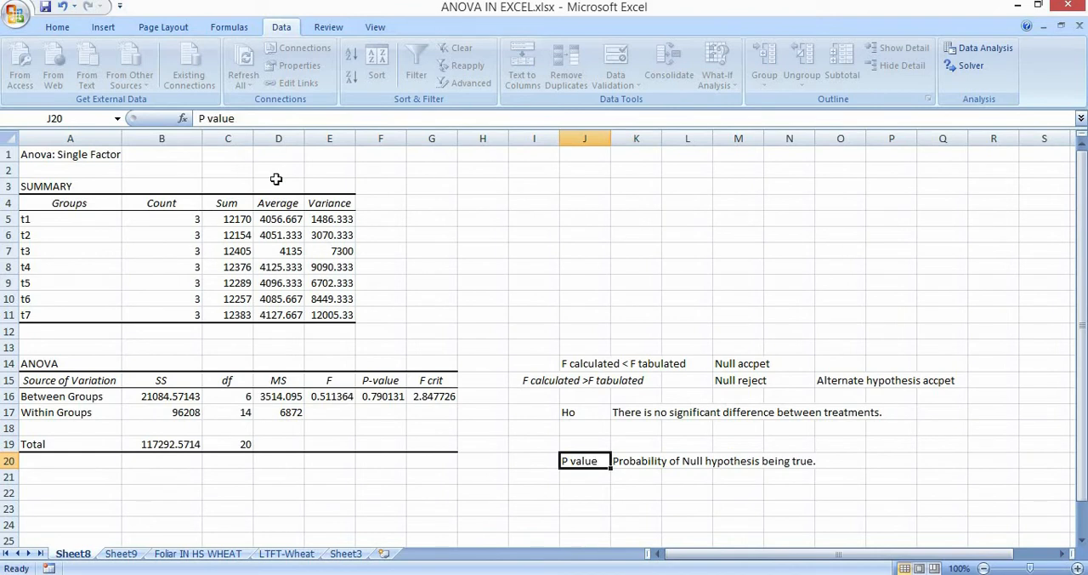
pyautogui.click(248, 118)
pyautogui.write('=')
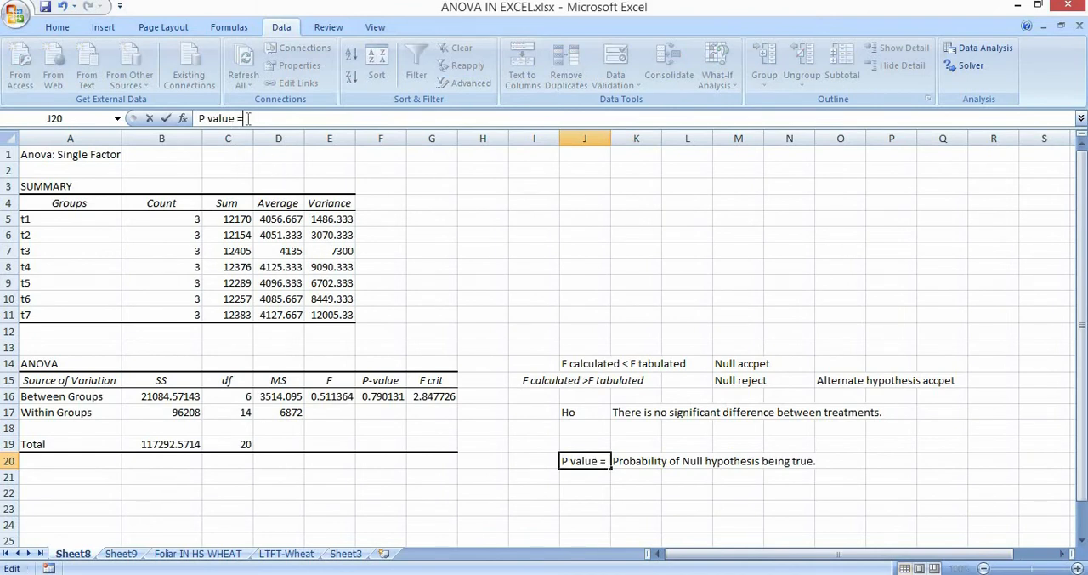
pyautogui.click(613, 538)
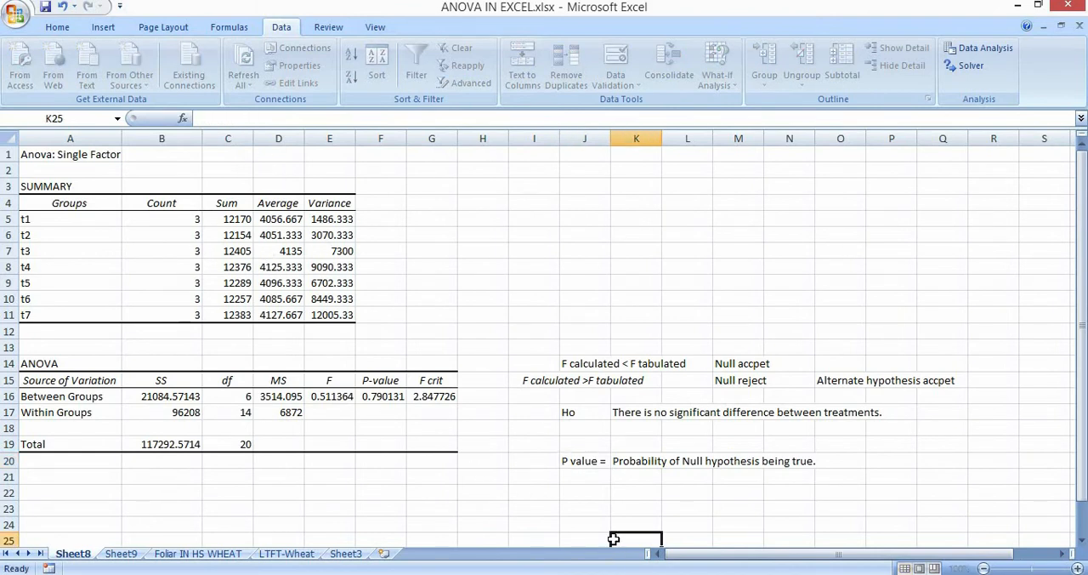
# Enter the rounded P-value 0.79 in J22 and convert it to a percentage in K22 with =J22*100.
pyautogui.click(389, 393)
pyautogui.click(600, 493)
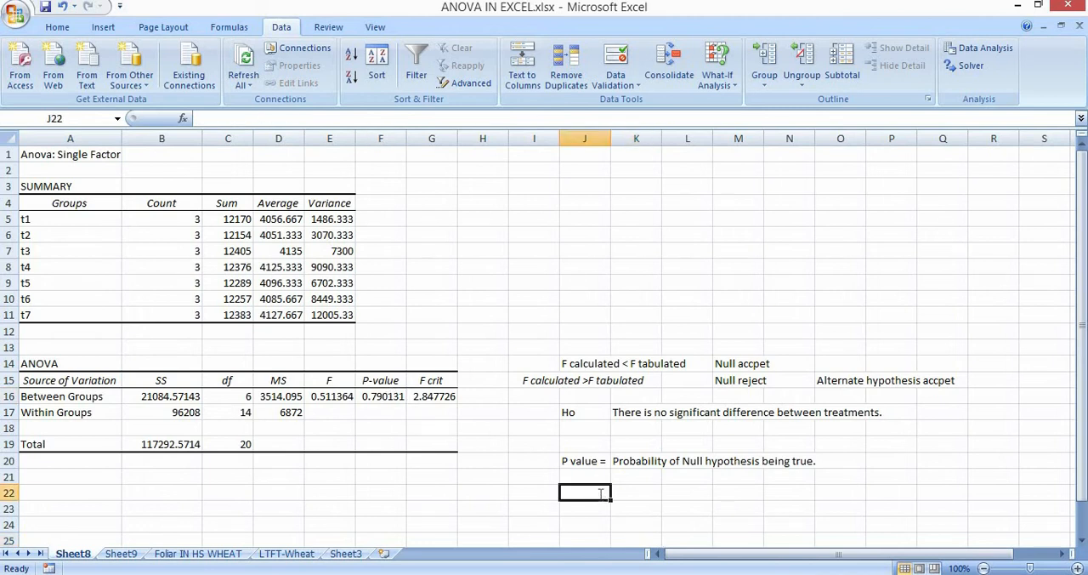
pyautogui.write('0.79')
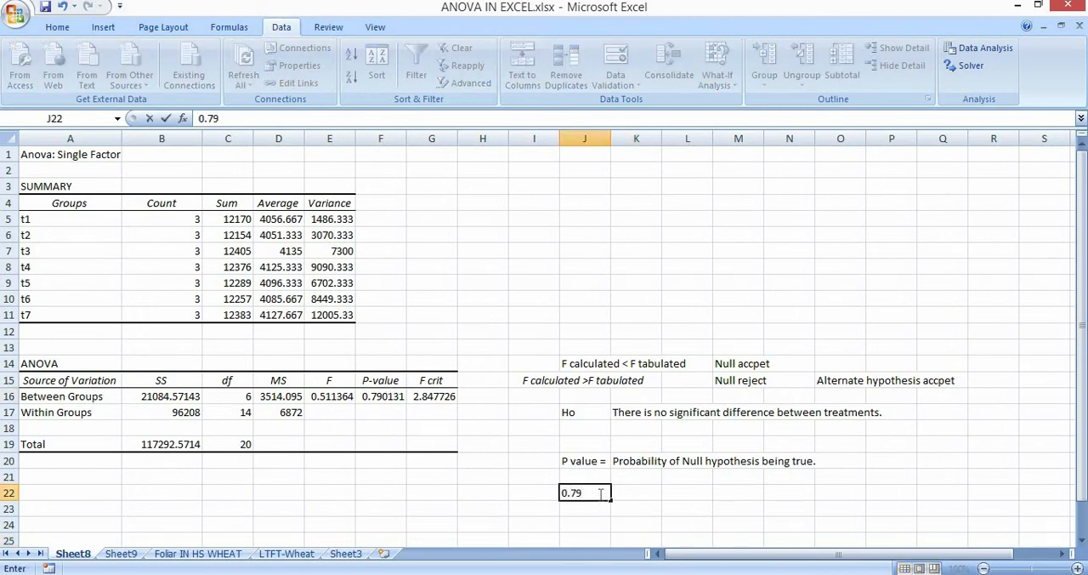
pyautogui.press('Tab')
pyautogui.write('=')
pyautogui.click(600, 493)
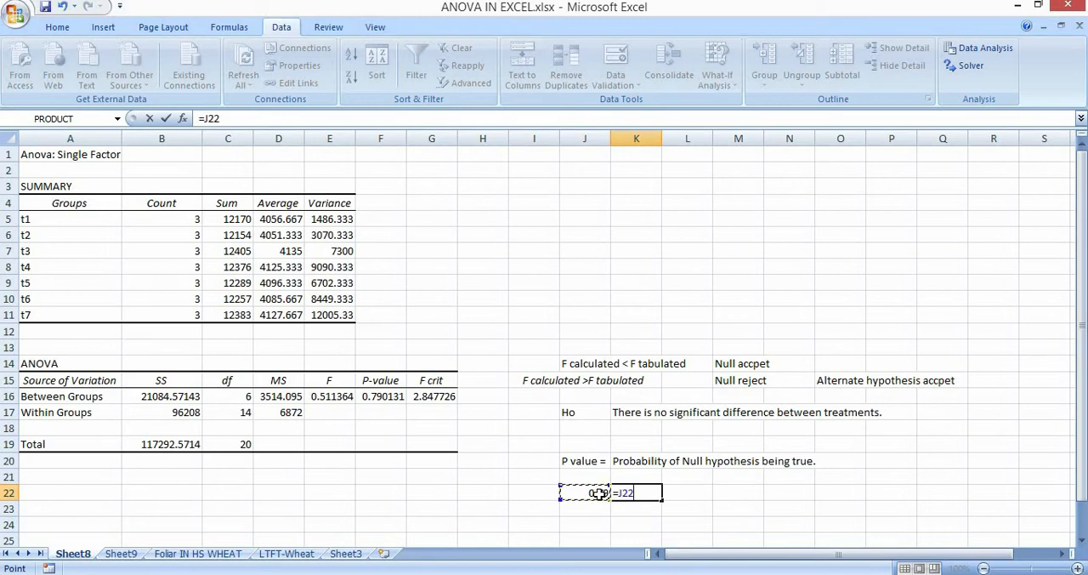
pyautogui.write('*100')
pyautogui.press('BackSpace')
pyautogui.press('BackSpace')
pyautogui.write('00')
pyautogui.press('Return')
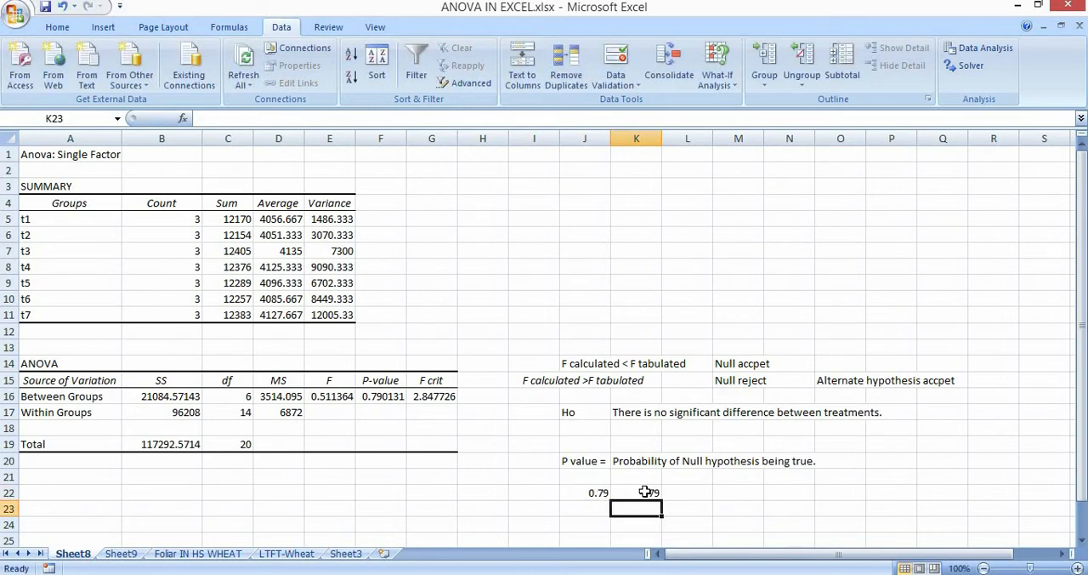
pyautogui.click(646, 492)
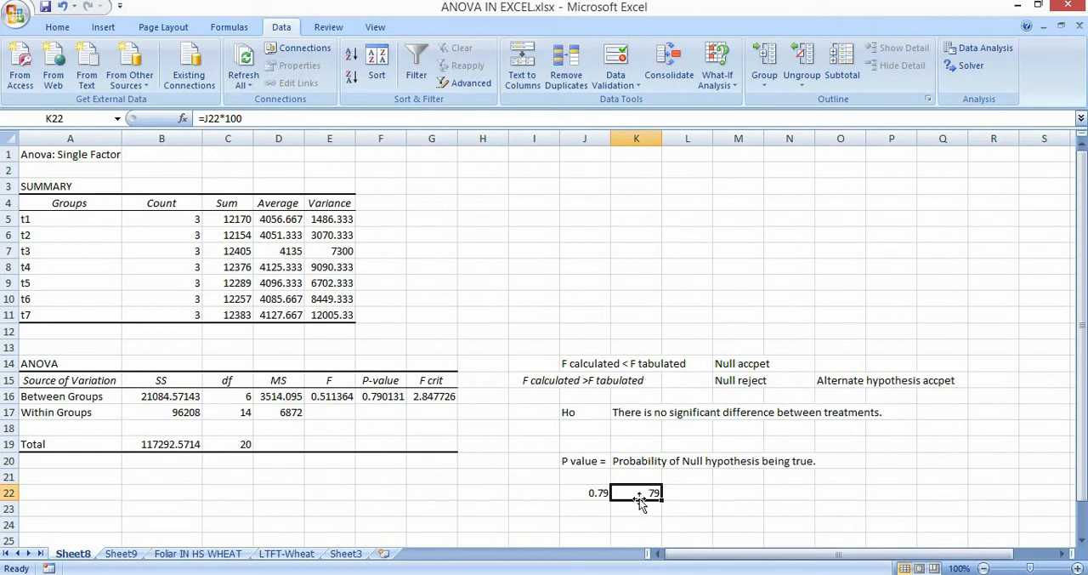
# Enter 0.5 in J23 and fill the percentage formula from K22 down to K23.
pyautogui.click(596, 515)
pyautogui.write('0.0')
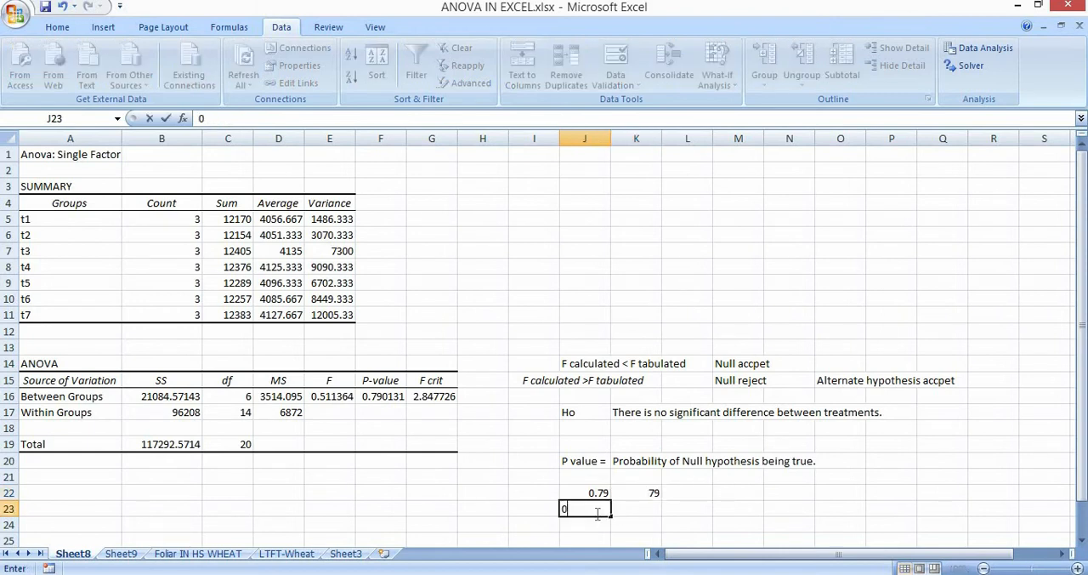
pyautogui.press('BackSpace')
pyautogui.write('50')
pyautogui.press('BackSpace')
pyautogui.click(636, 506)
pyautogui.click(638, 495)
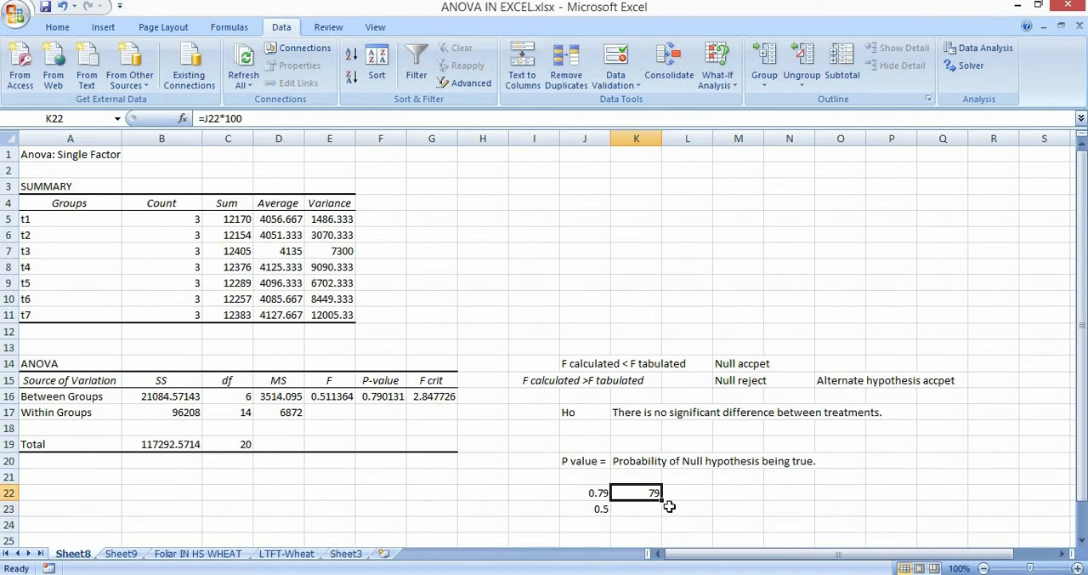
pyautogui.moveTo(661, 501); pyautogui.dragTo(659, 515)
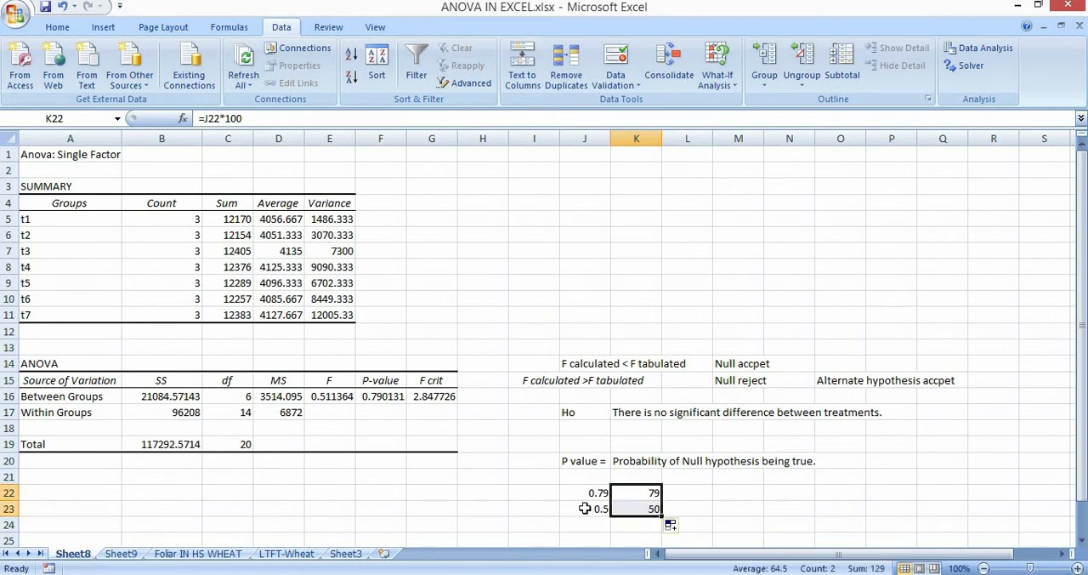
# Change the second P value example in J23 to 0.05.
pyautogui.click(587, 510)
pyautogui.click(207, 122)
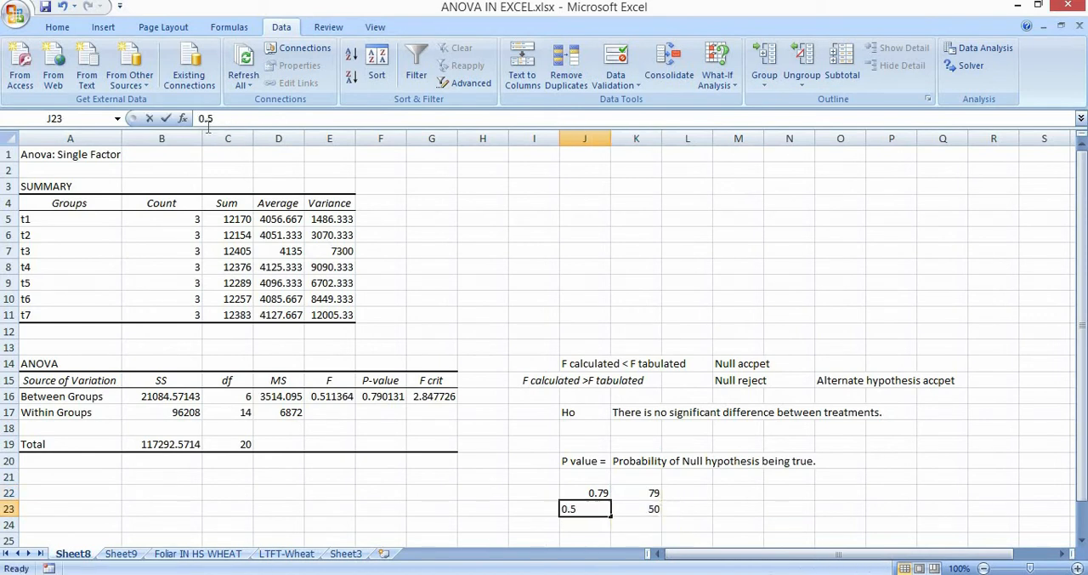
pyautogui.write('0')
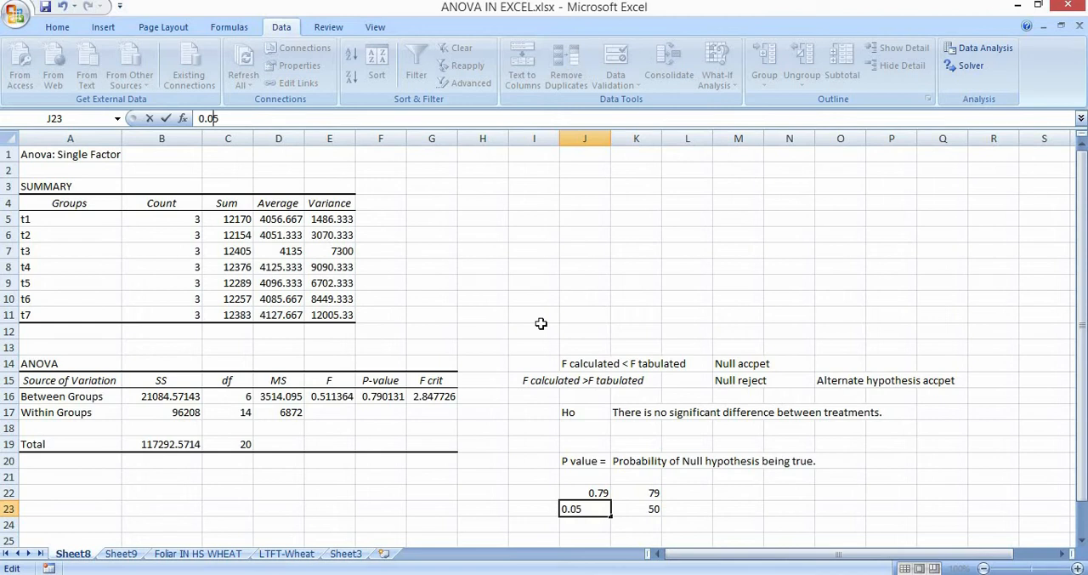
pyautogui.click(735, 508)
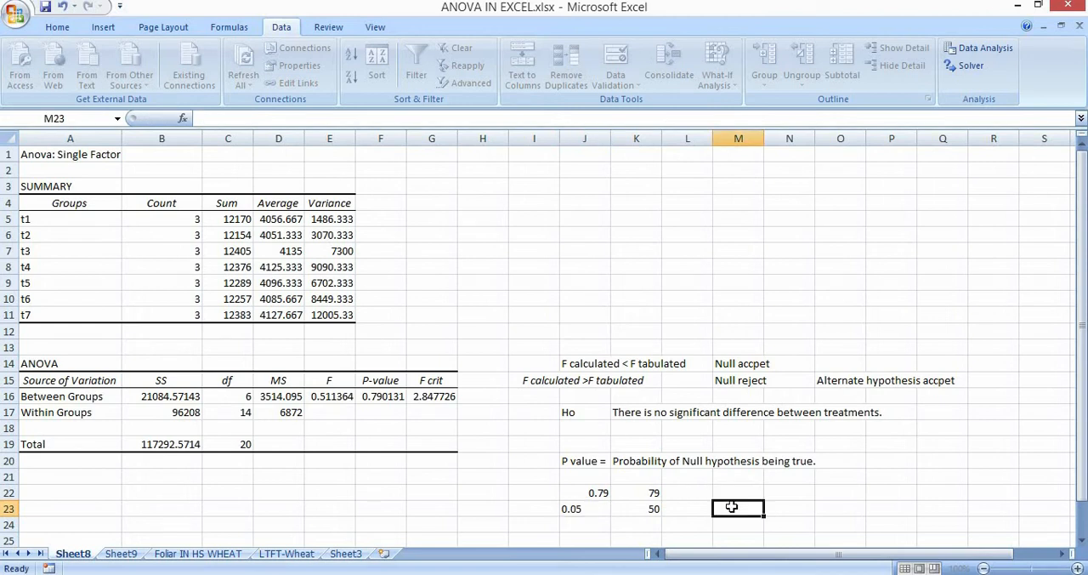
# Compare the F, P-value and F crit results for Between Groups in E16:G16.
pyautogui.click(390, 397)
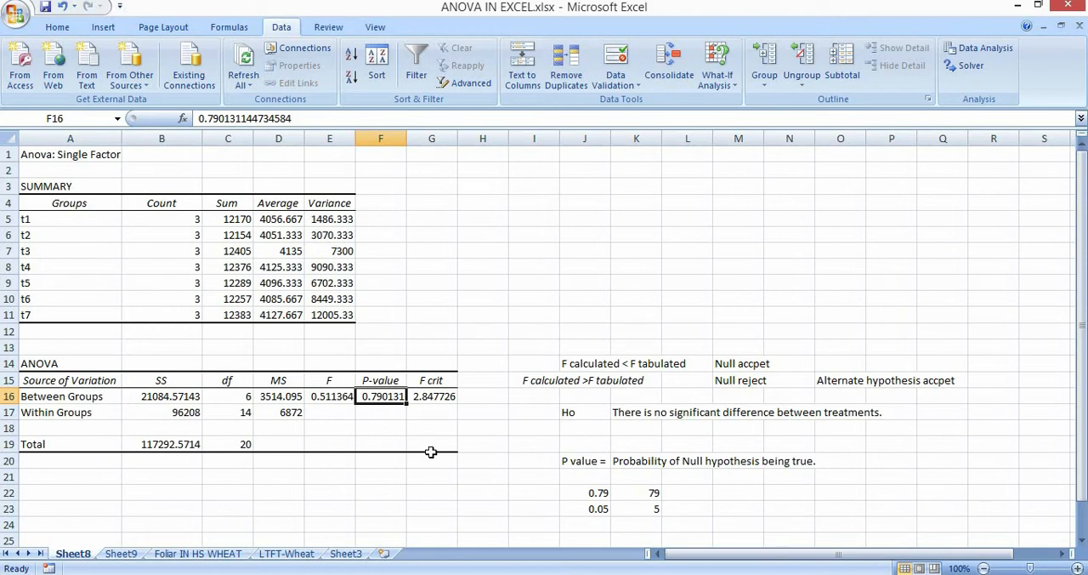
pyautogui.click(332, 397)
pyautogui.press('Right')
pyautogui.press('Right')
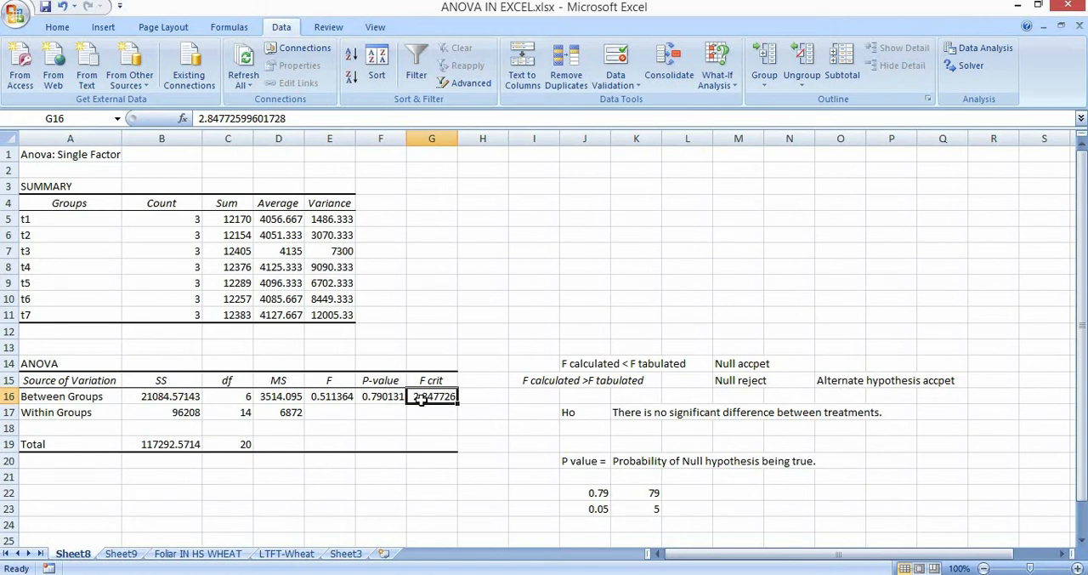
pyautogui.press('Left')
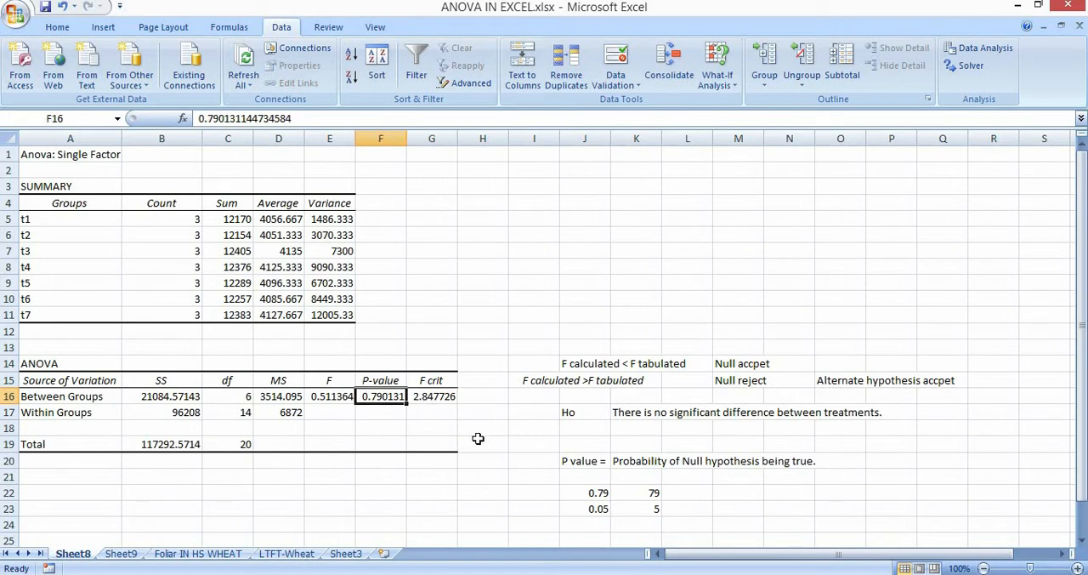
pyautogui.click(428, 397)
pyautogui.click(396, 396)
# Open the LTFT-Wheat sheet and enter the year 2019 in G13 above the treatment list.
pyautogui.click(198, 554)
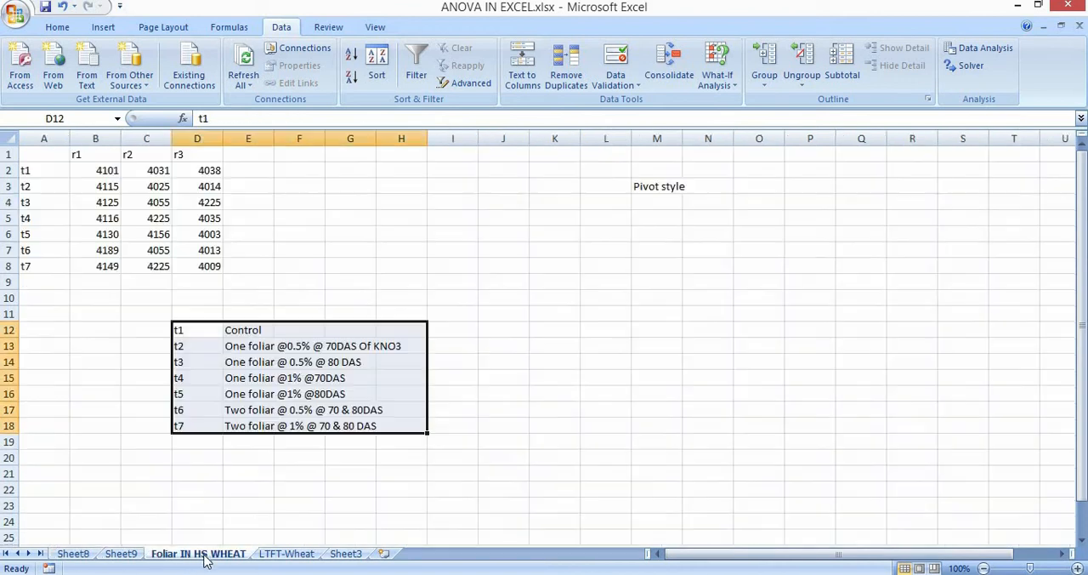
pyautogui.click(289, 553)
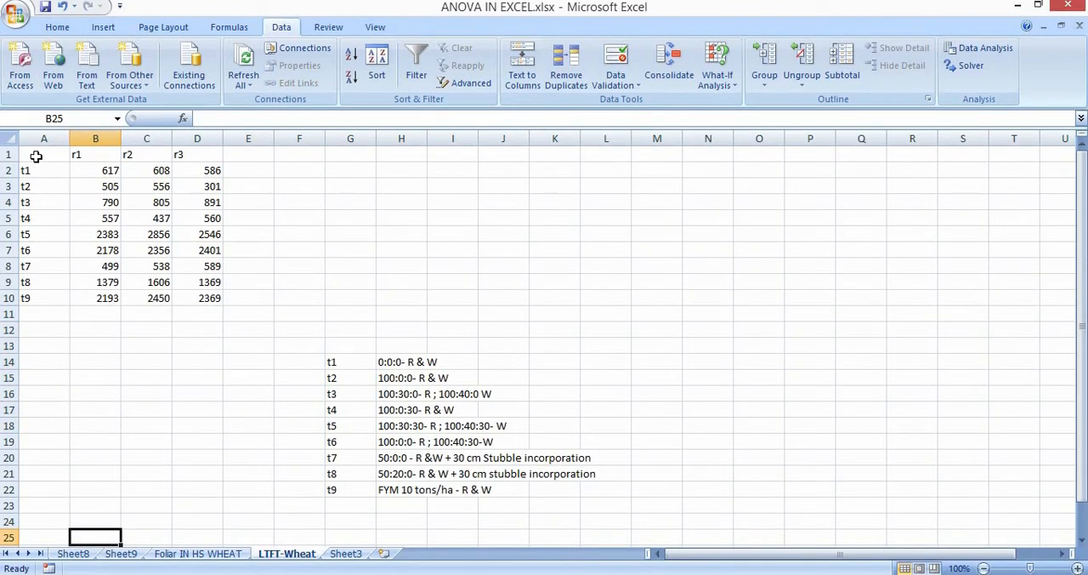
pyautogui.moveTo(34, 155); pyautogui.dragTo(202, 296)
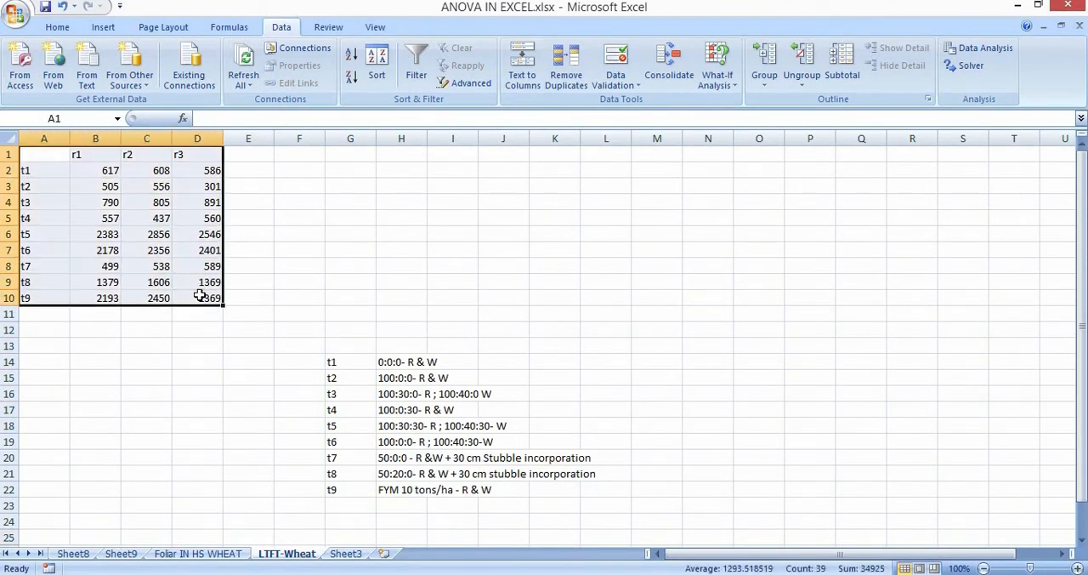
pyautogui.click(221, 397)
pyautogui.click(356, 346)
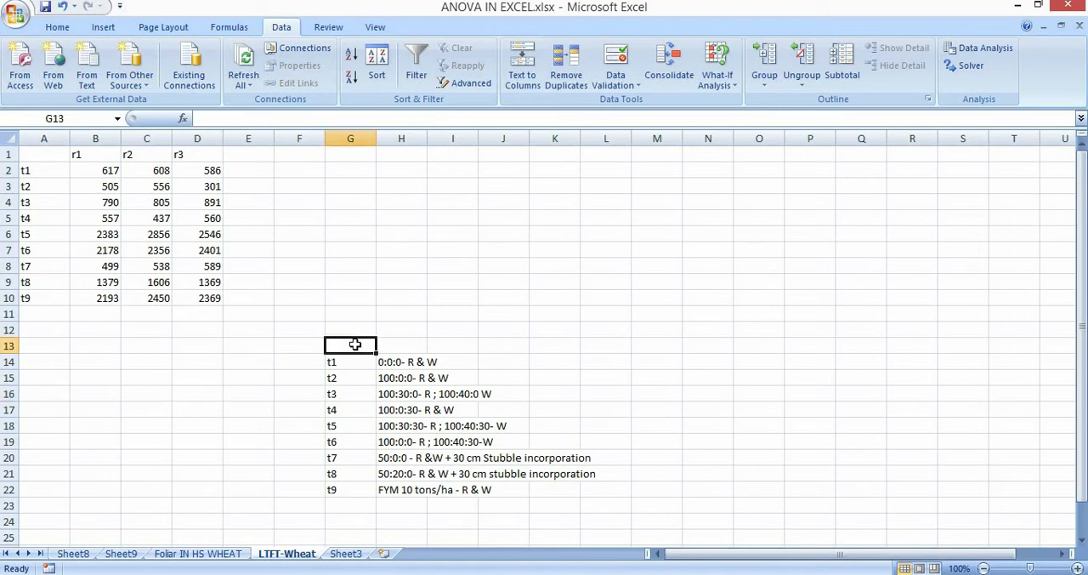
pyautogui.write('2049')
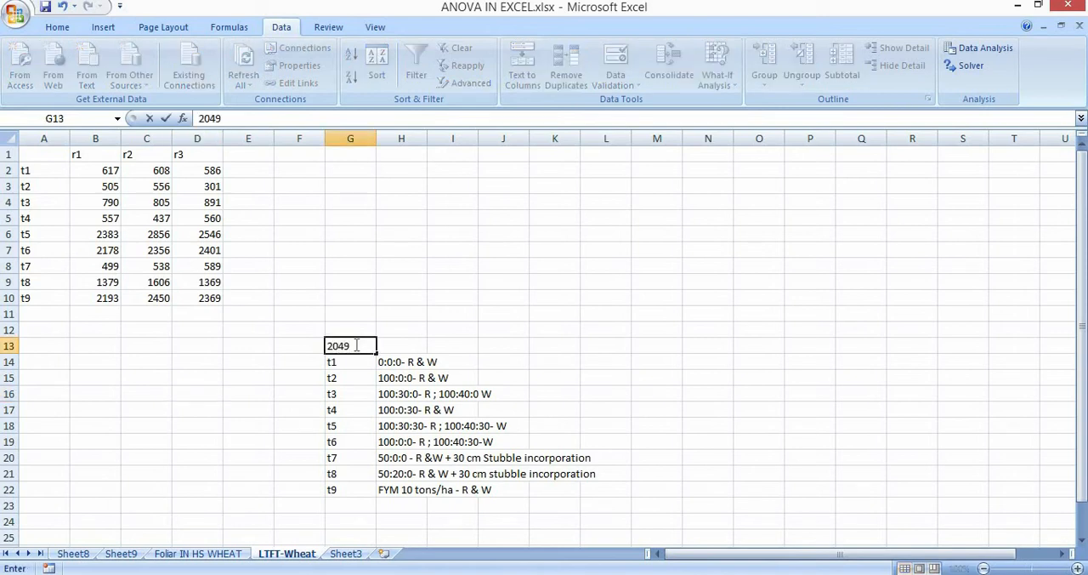
pyautogui.press('BackSpace')
pyautogui.press('BackSpace')
pyautogui.write('19')
pyautogui.press('Return')
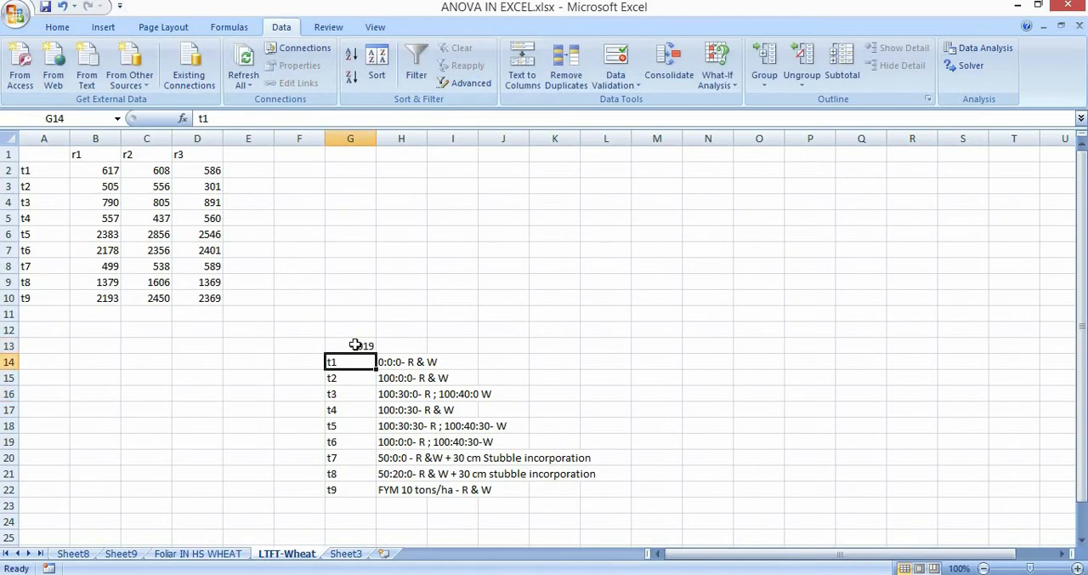
# Enter the cropping system "Rice-rice-wheat" in H13, beside the year.
pyautogui.press('Up')
pyautogui.press('Right')
pyautogui.press('Right')
pyautogui.press('Left')
pyautogui.press('Down')
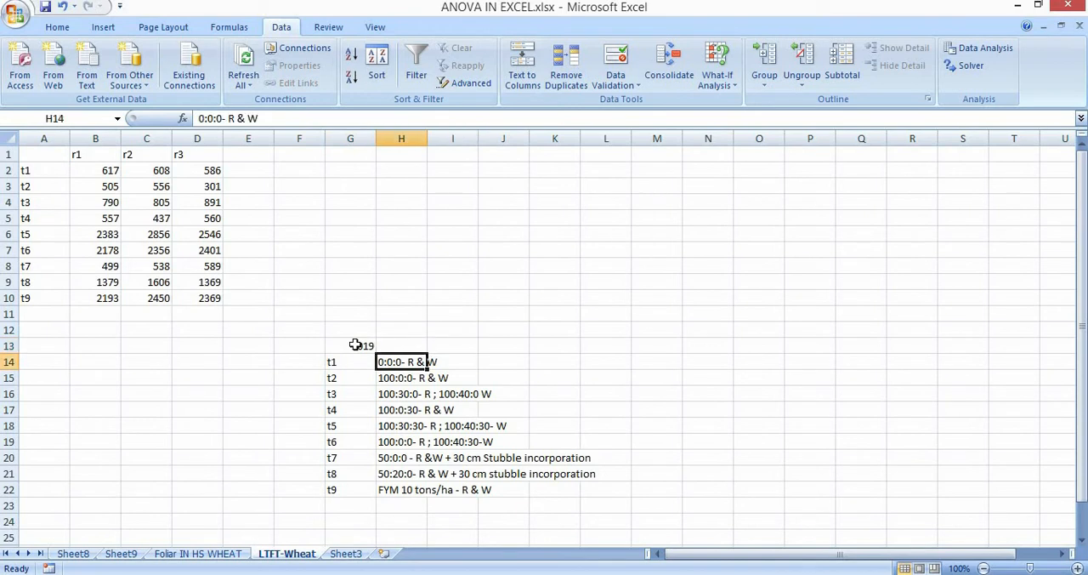
pyautogui.press('Down')
pyautogui.press('Down')
pyautogui.press('Down')
pyautogui.press('Down')
pyautogui.press('Down')
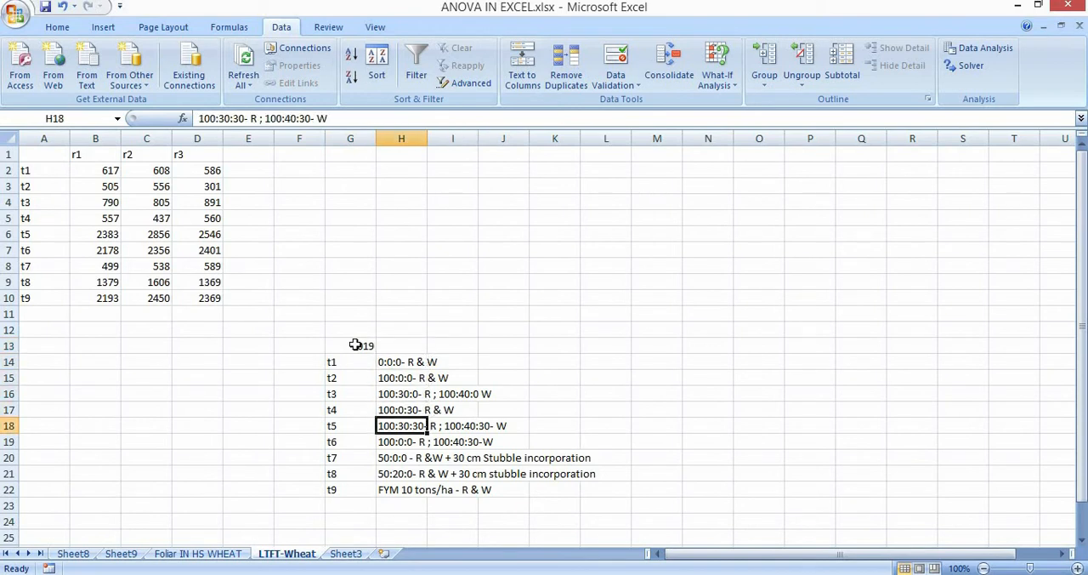
pyautogui.press('Up')
pyautogui.press('Up')
pyautogui.press('Up')
pyautogui.press('Up')
pyautogui.press('Up')
pyautogui.press('Up')
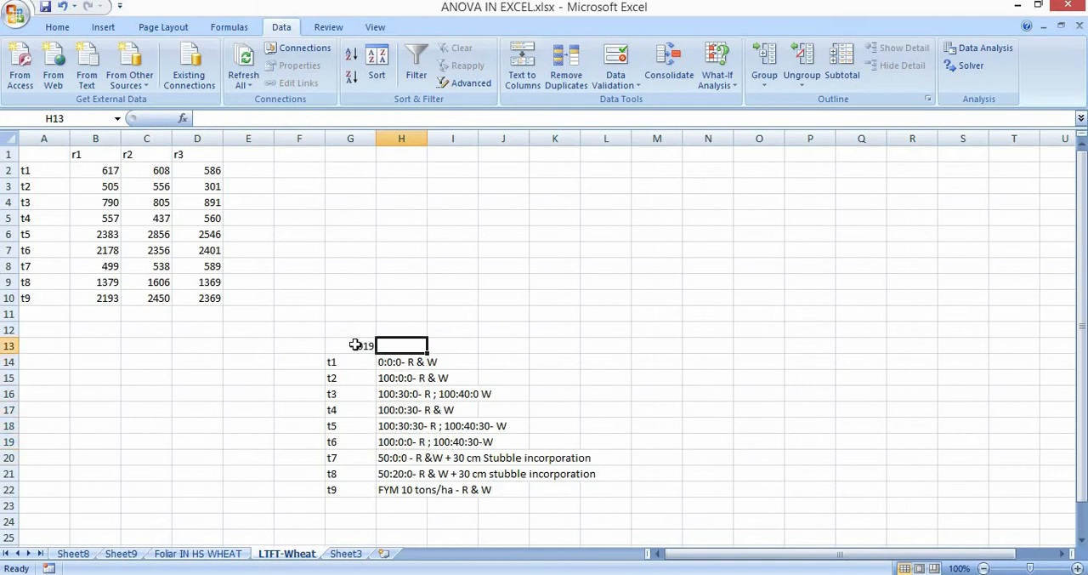
pyautogui.write('Rice0n')
pyautogui.press('BackSpace')
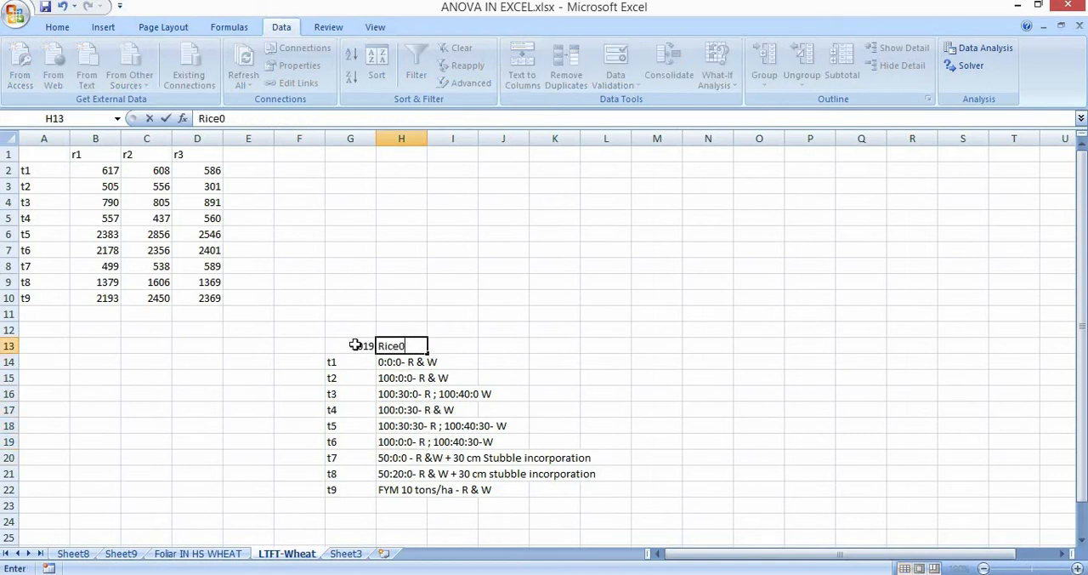
pyautogui.press('BackSpace')
pyautogui.write('-rice')
pyautogui.write('-whe')
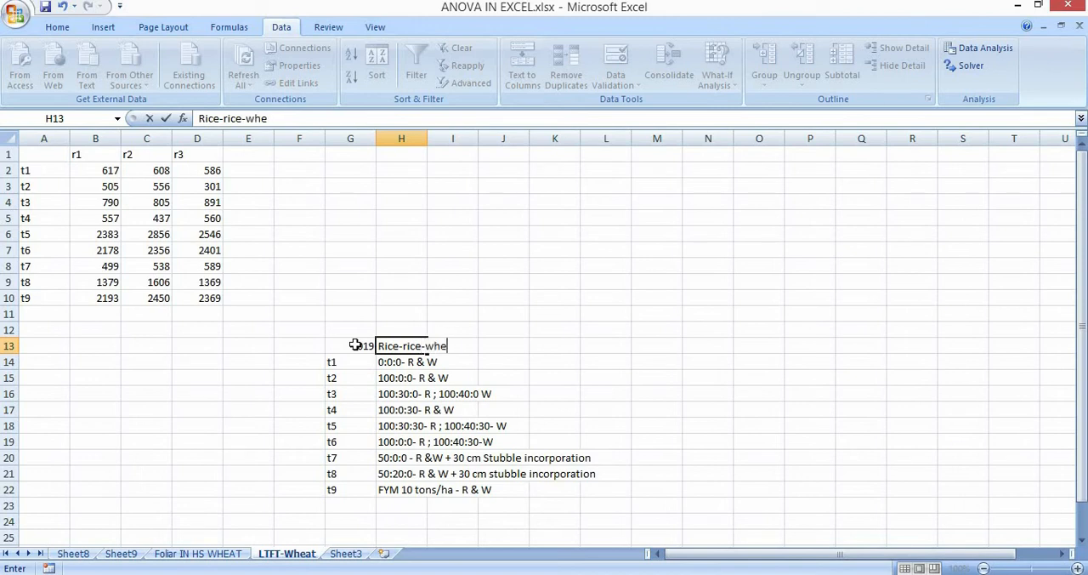
pyautogui.write('at')
pyautogui.press('Return')
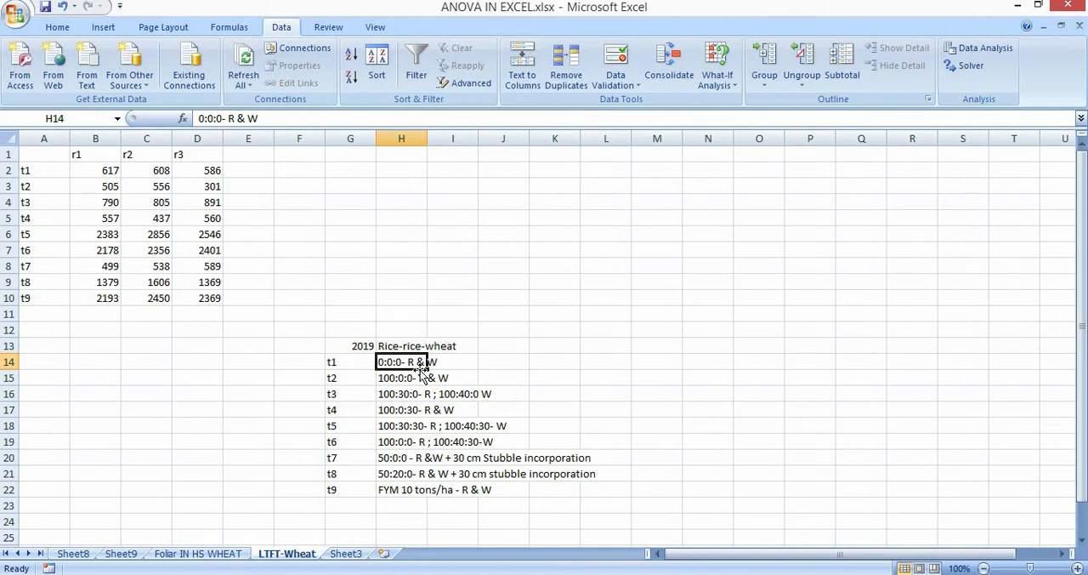
# Examine the yield table in A1:D10 and the descriptions of treatments t1 to t4.
pyautogui.moveTo(43, 154); pyautogui.dragTo(212, 312)
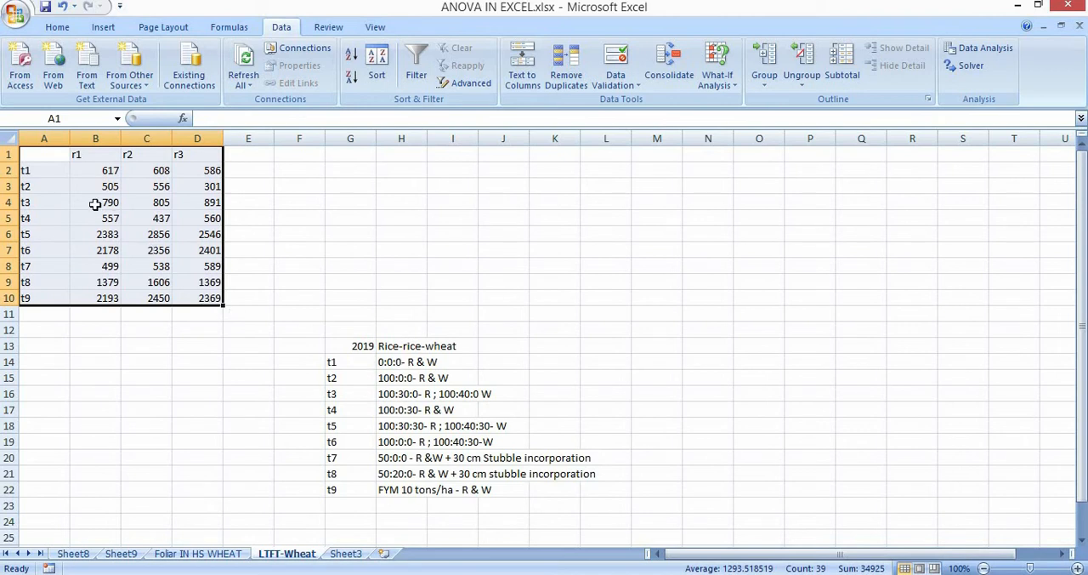
pyautogui.moveTo(357, 363); pyautogui.dragTo(367, 493)
pyautogui.moveTo(235, 443); pyautogui.dragTo(146, 233)
pyautogui.click(348, 345)
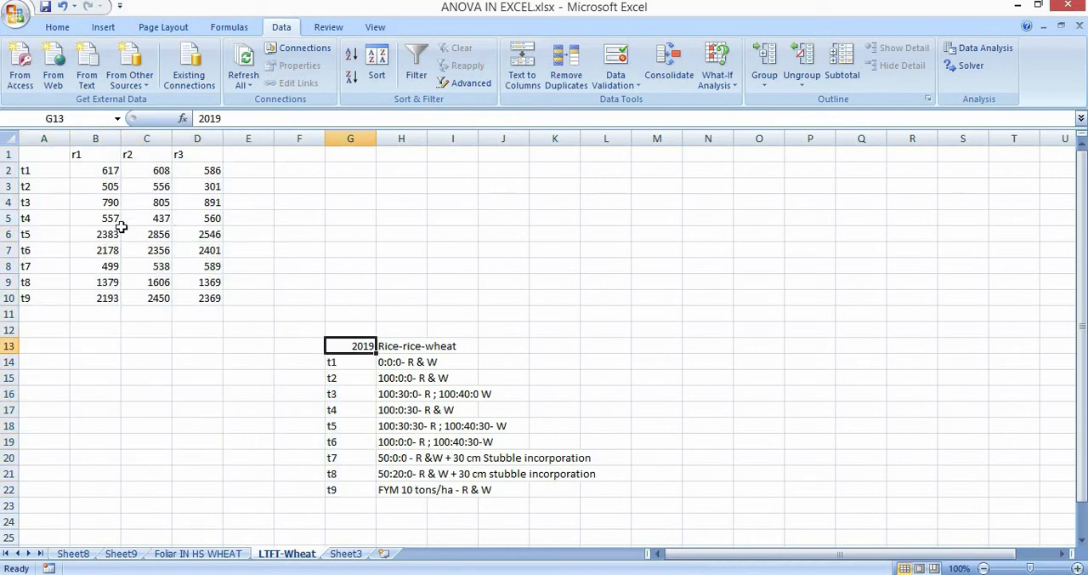
pyautogui.click(213, 393)
pyautogui.click(358, 363)
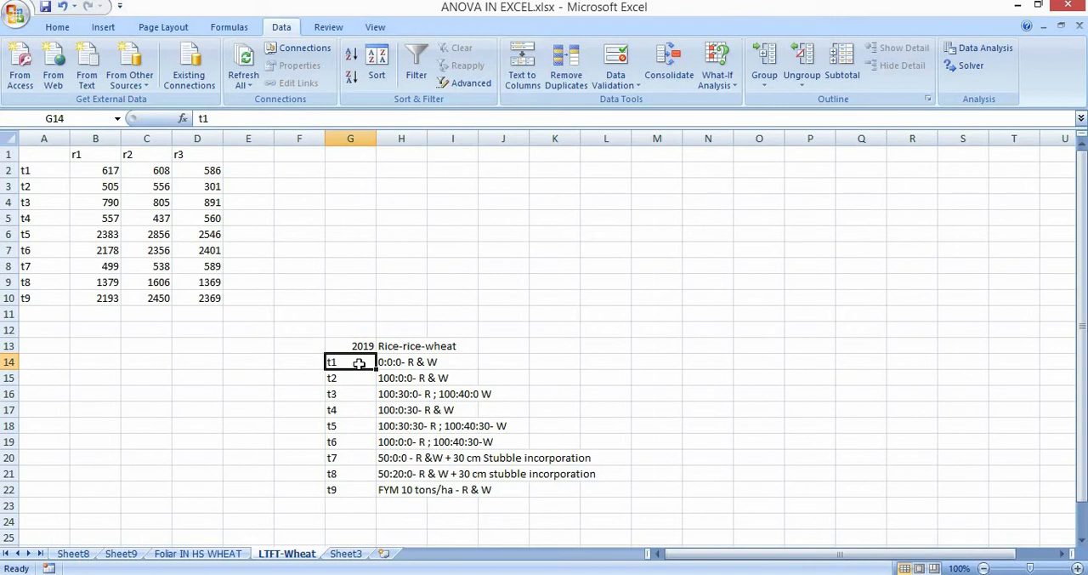
pyautogui.press('Right')
pyautogui.click(359, 363)
pyautogui.press('Down')
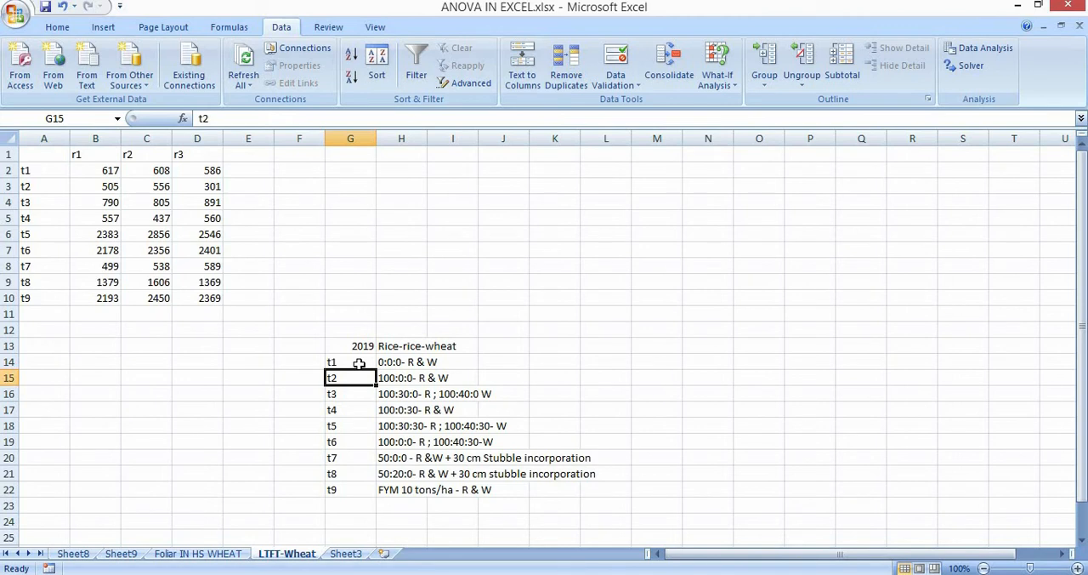
pyautogui.press('Down')
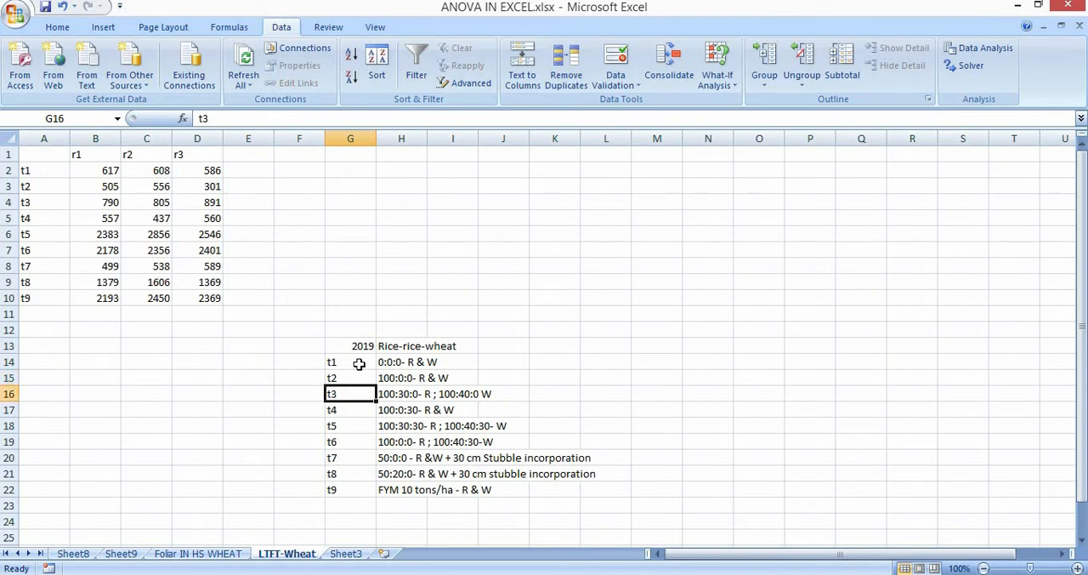
pyautogui.press('Down')
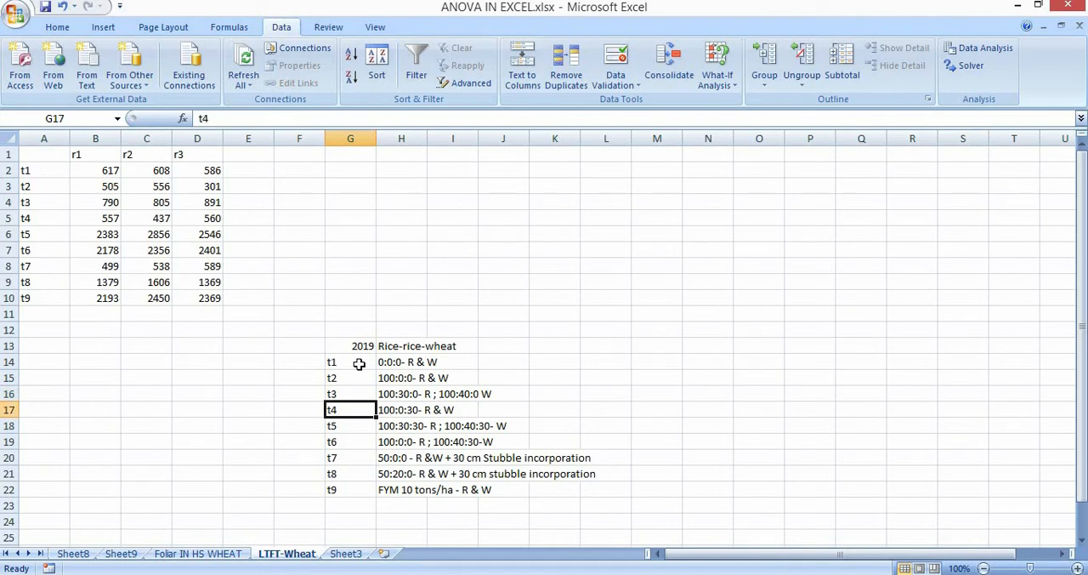
# Enter the nutrient order label "N-P-K" in H12 above the cropping system.
pyautogui.click(394, 332)
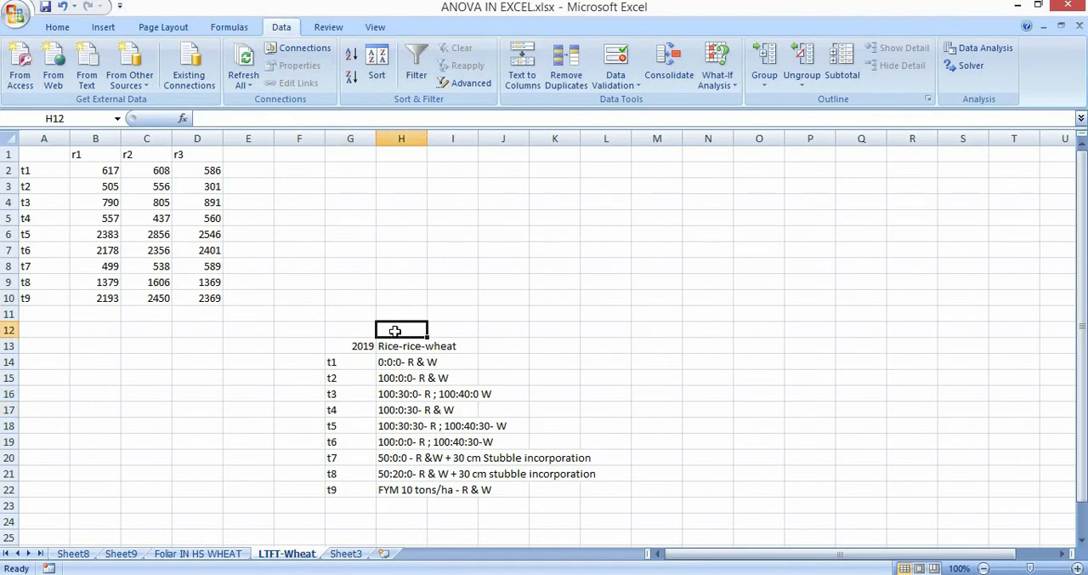
pyautogui.write('N-P-K')
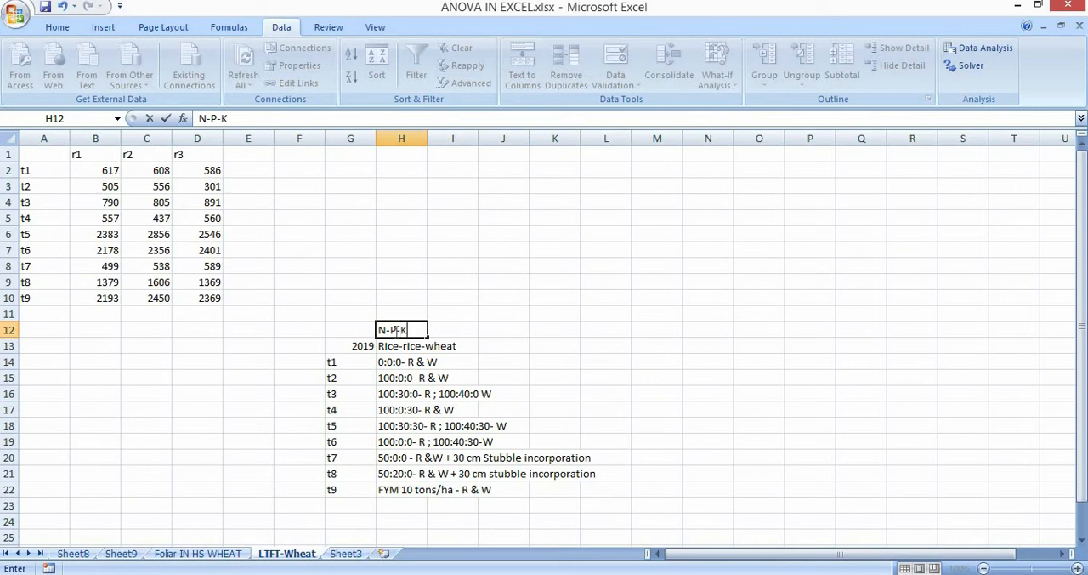
pyautogui.click(340, 438)
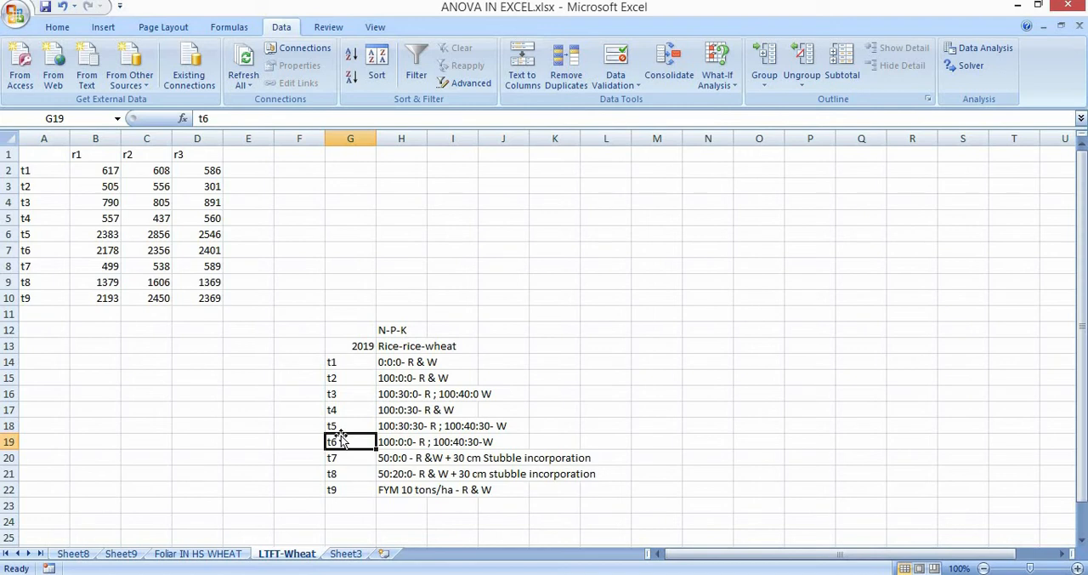
# Read through the treatment descriptions from t7 to t9, then go back up the list to the year in G13.
pyautogui.press('Down')
pyautogui.press('Down')
pyautogui.press('Right')
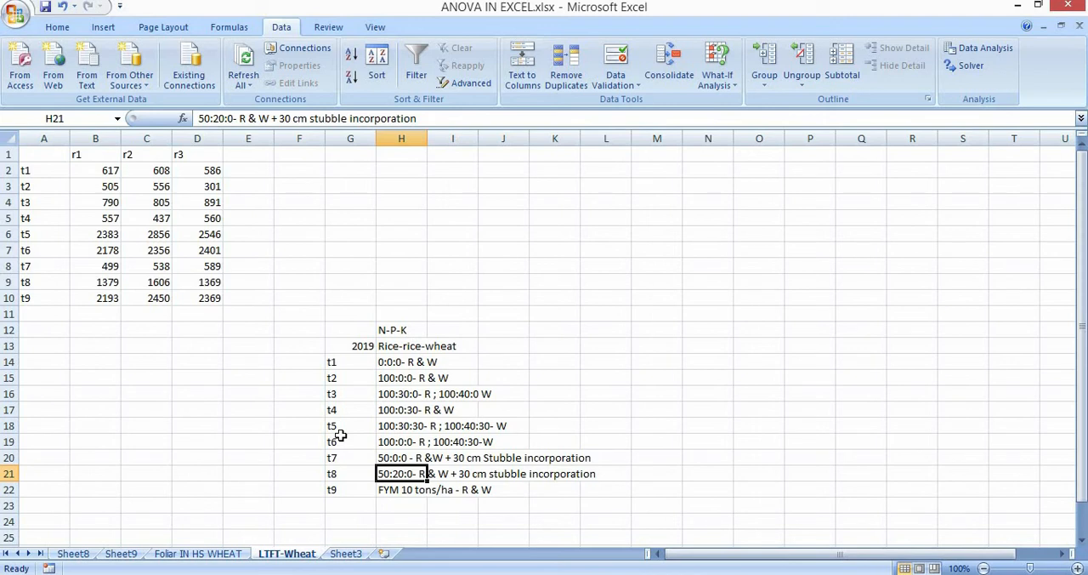
pyautogui.press('Down')
pyautogui.press('Left')
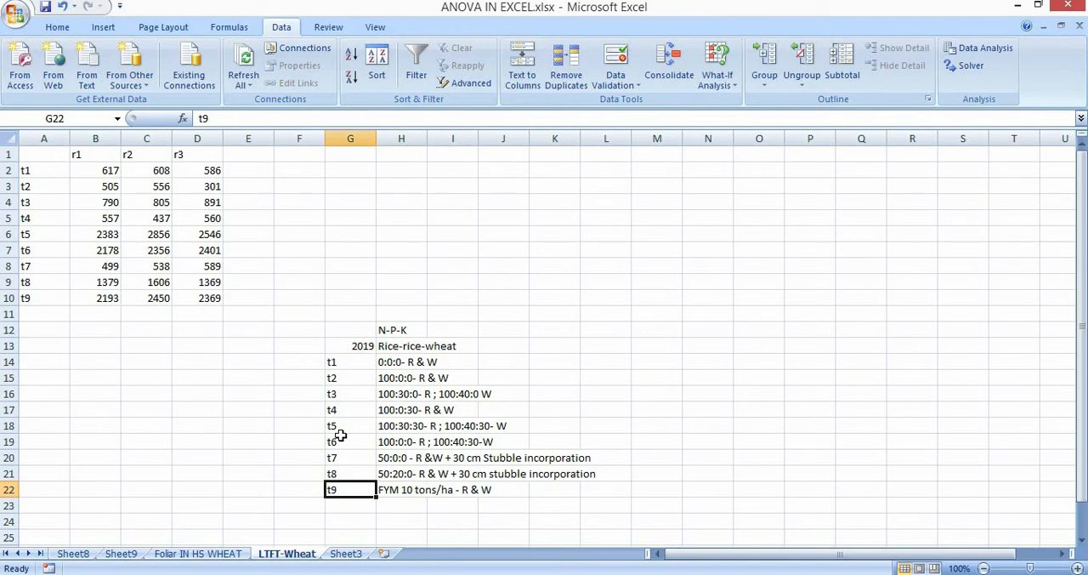
pyautogui.press('Up')
pyautogui.press('Up')
pyautogui.press('Up')
pyautogui.press('Up')
pyautogui.press('Up')
pyautogui.press('Up')
pyautogui.press('Up')
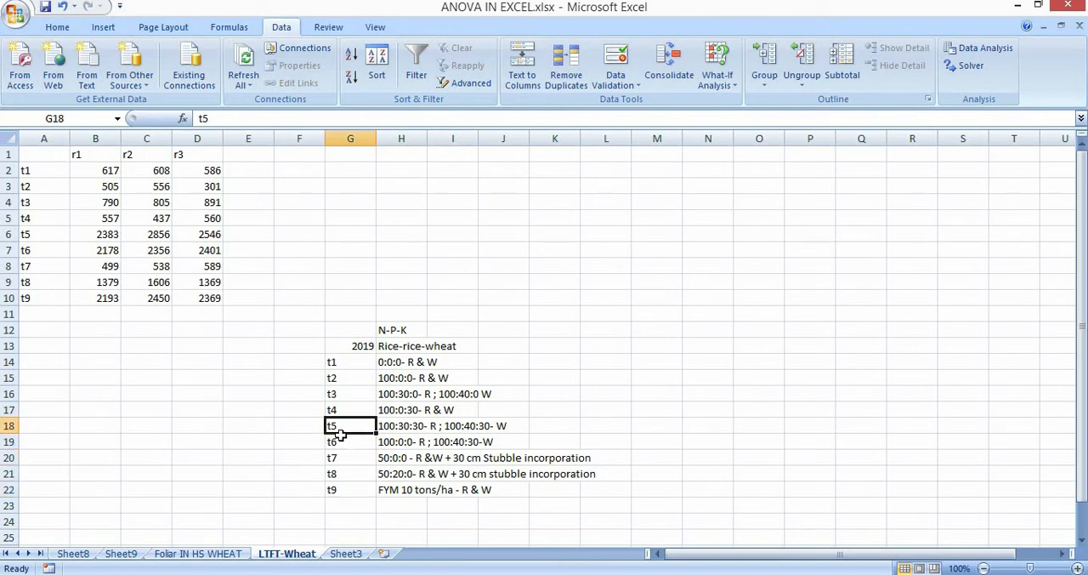
pyautogui.press('Up')
pyautogui.press('Up')
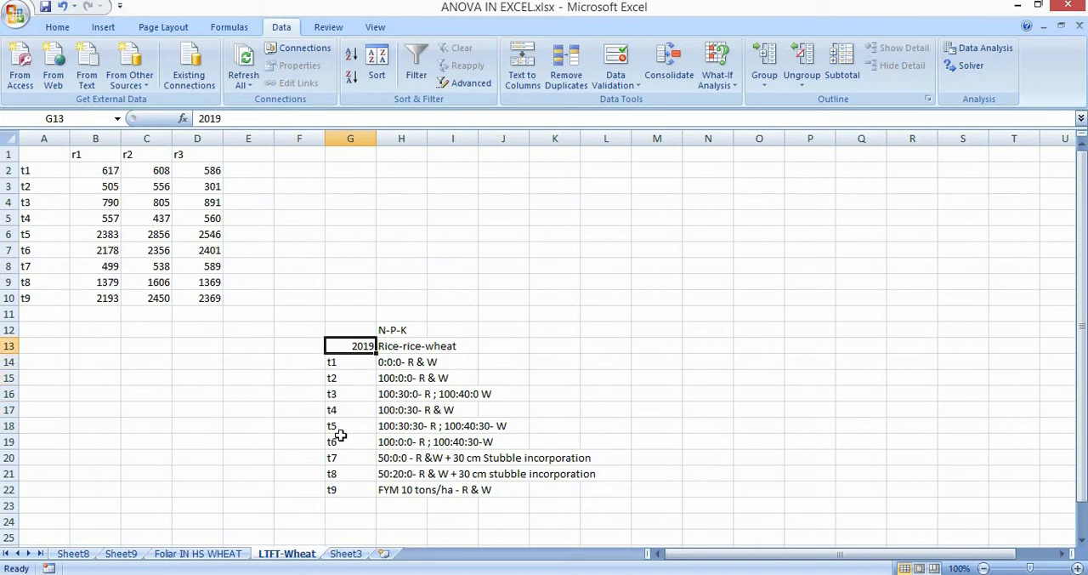
# Examine the yield values for t1 to t9 across replications r1 to r3 in A1:D10.
pyautogui.moveTo(43, 155); pyautogui.dragTo(196, 299)
pyautogui.moveTo(145, 335); pyautogui.dragTo(204, 298)
pyautogui.click(164, 358)
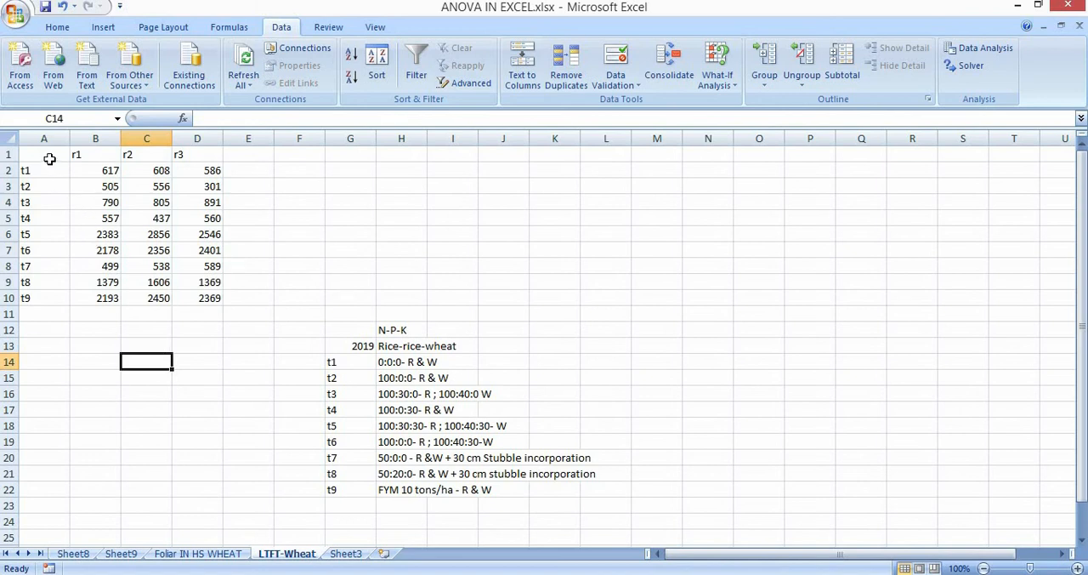
pyautogui.moveTo(49, 157); pyautogui.dragTo(208, 299)
pyautogui.click(192, 328)
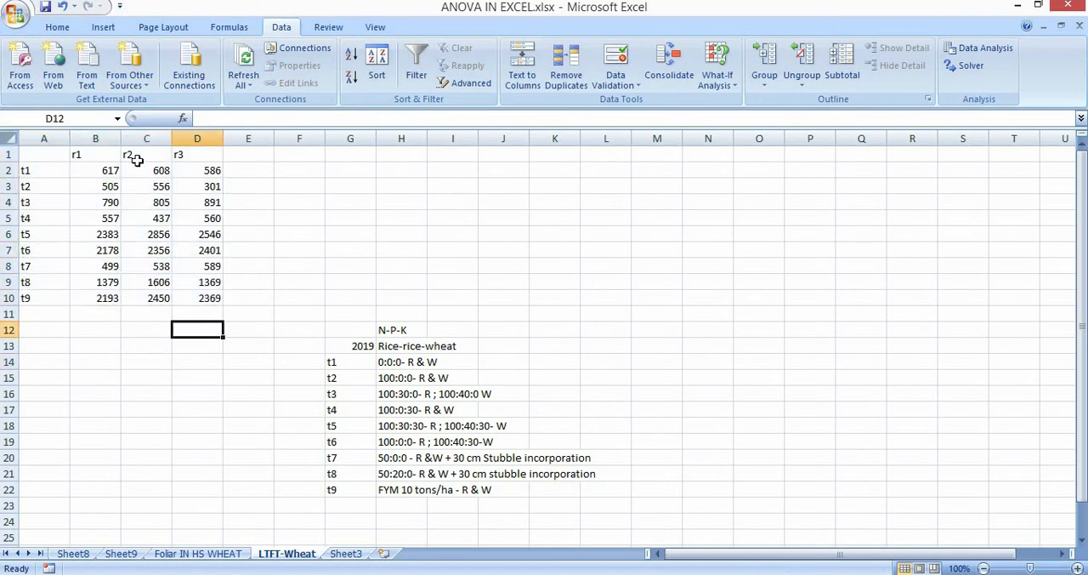
pyautogui.click(99, 169)
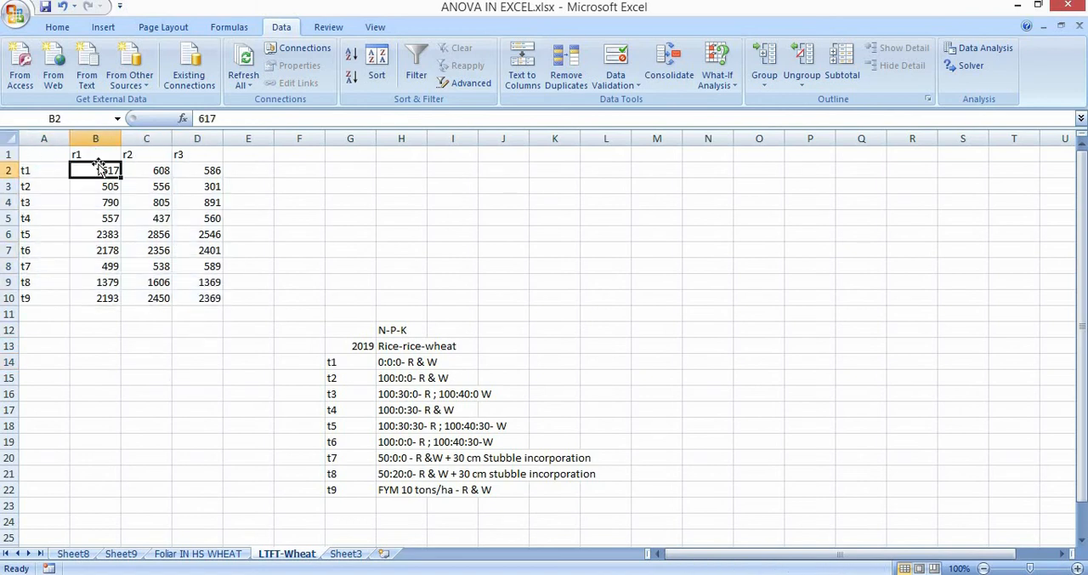
# Enter the yield unit label "kg/ha" in C15 below the replication data.
pyautogui.click(125, 329)
pyautogui.click(100, 168)
pyautogui.click(132, 376)
pyautogui.write('kg')
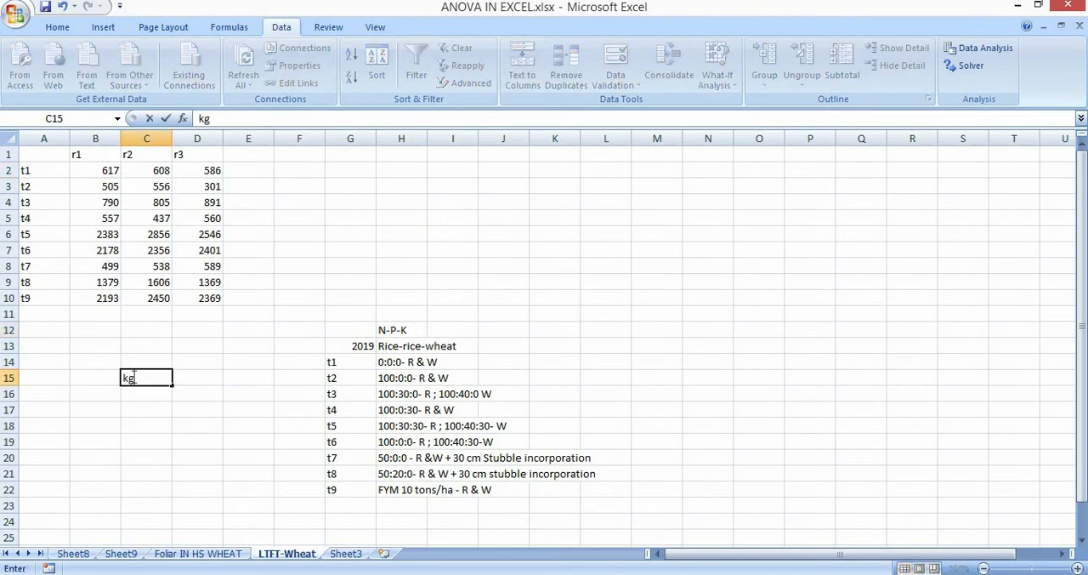
pyautogui.write('/ha')
pyautogui.hotkey('ctrl', 'Return')
pyautogui.click(140, 436)
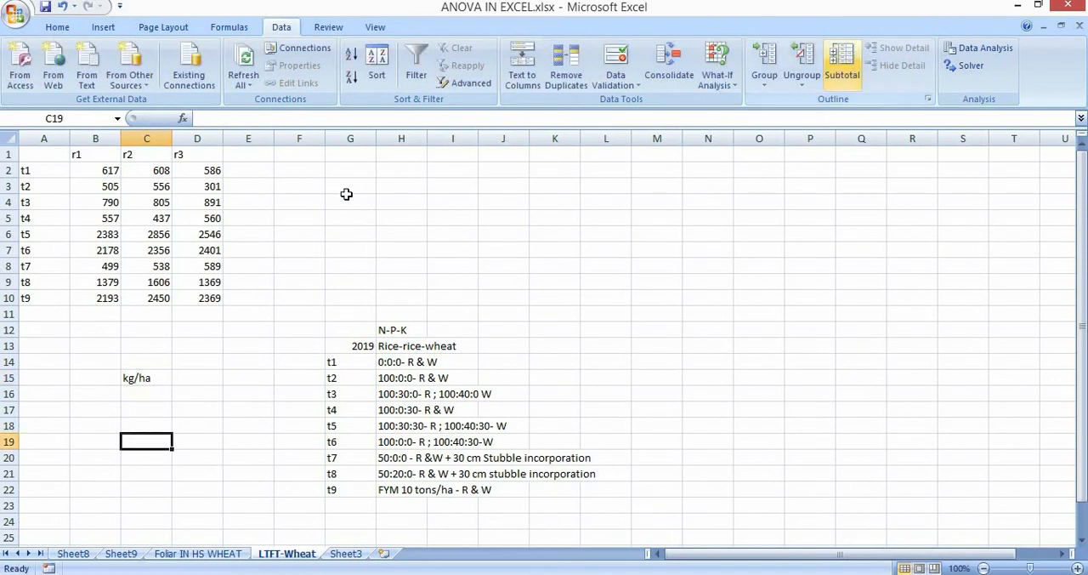
# Run a single-factor ANOVA on A2:D10 grouped by rows with first-column labels, output to a new worksheet, and widen its column A.
pyautogui.click(952, 49)
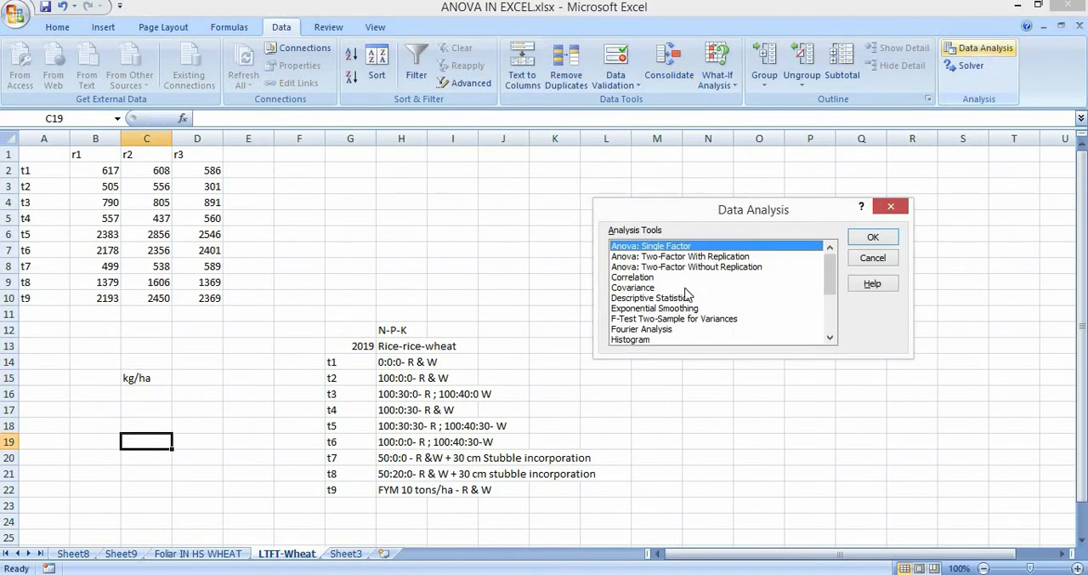
pyautogui.click(871, 238)
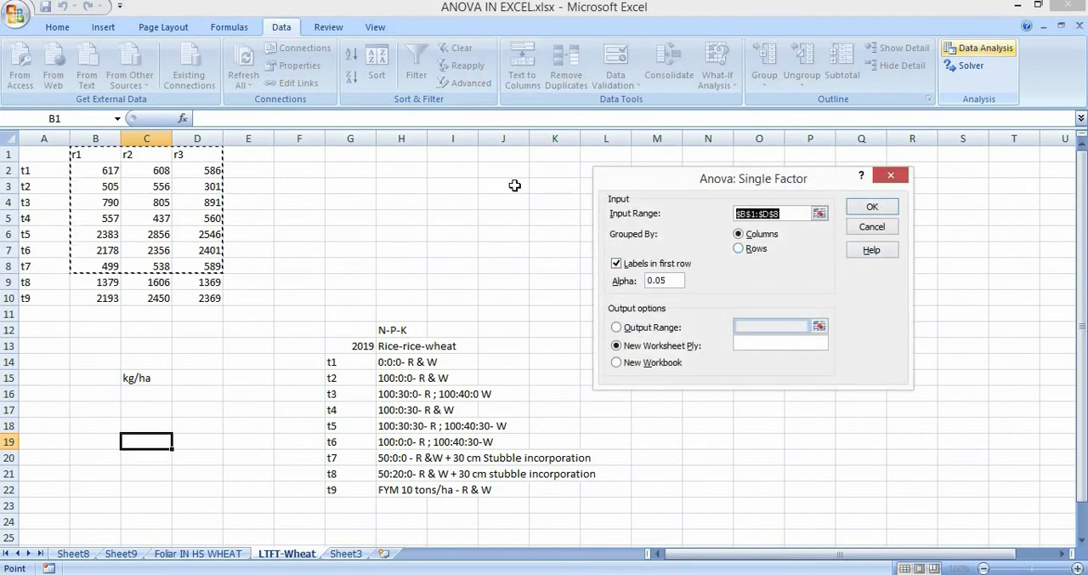
pyautogui.moveTo(38, 172); pyautogui.dragTo(211, 298)
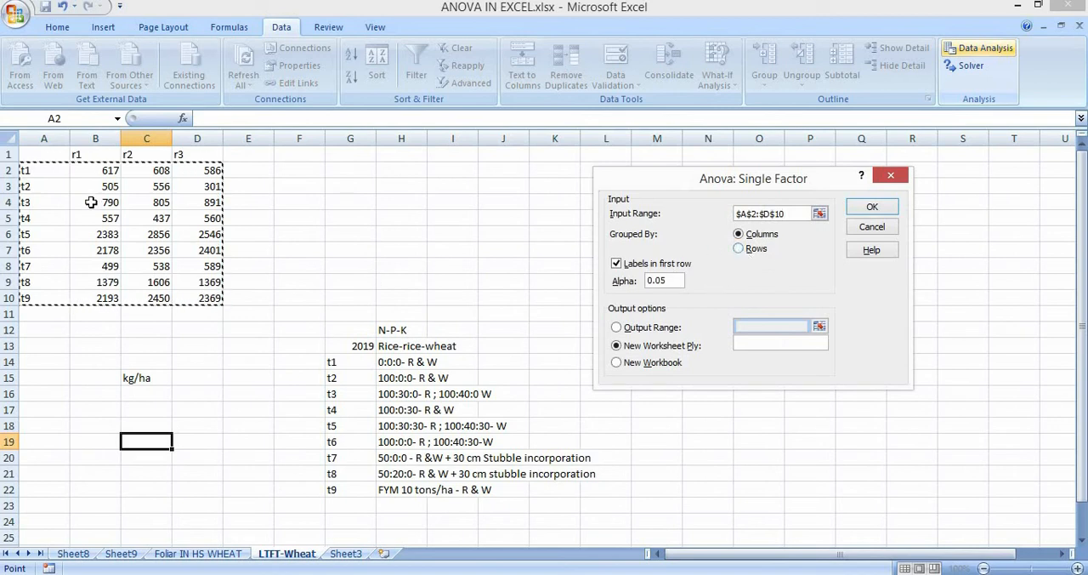
pyautogui.click(738, 248)
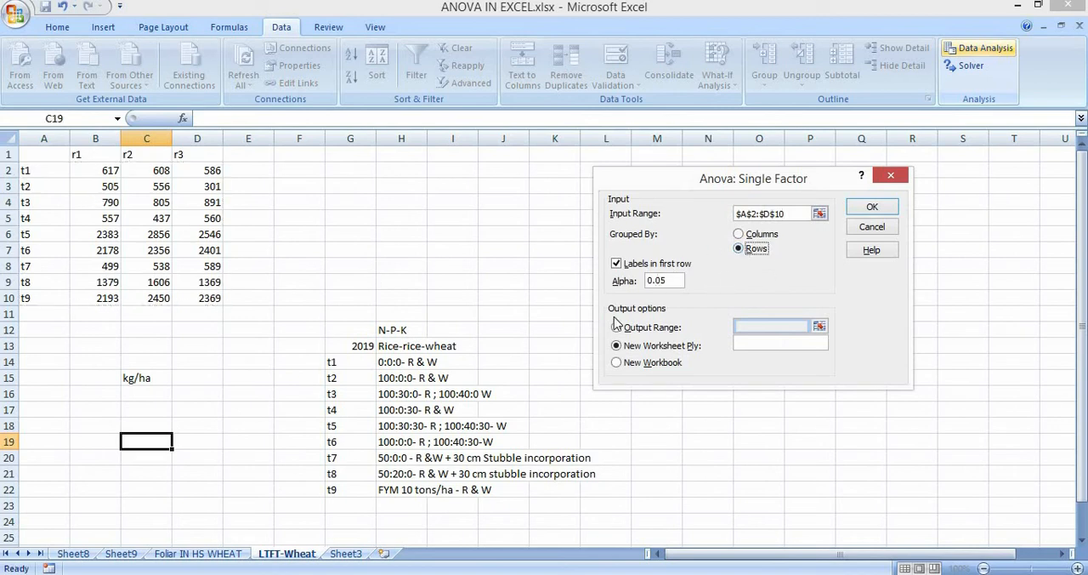
pyautogui.click(883, 205)
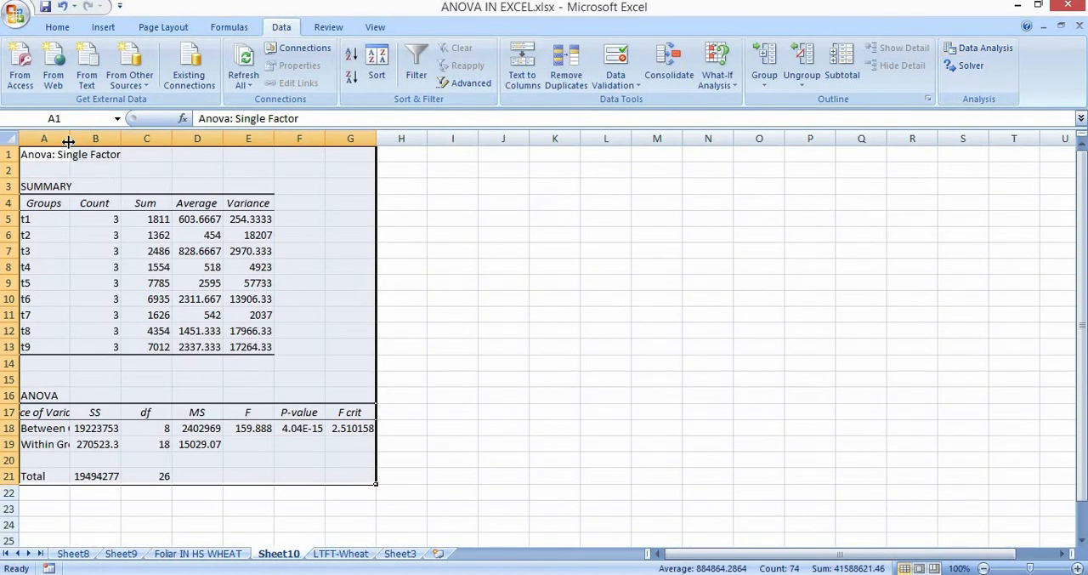
pyautogui.moveTo(67, 138); pyautogui.dragTo(104, 138)
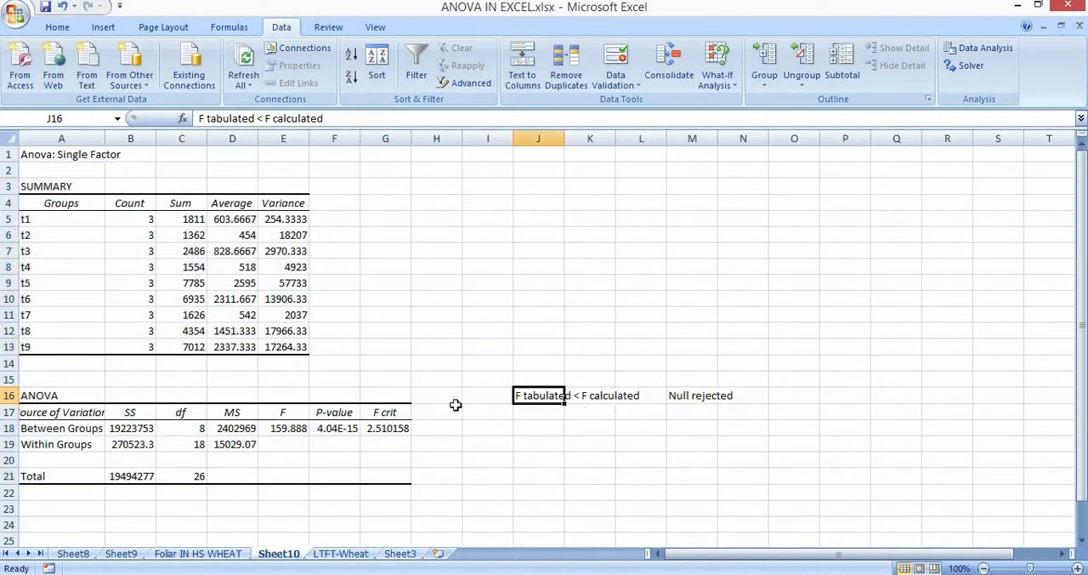
# Compare the F and F crit values between groups with the decision note in J16 to M16.
pyautogui.click(393, 431)
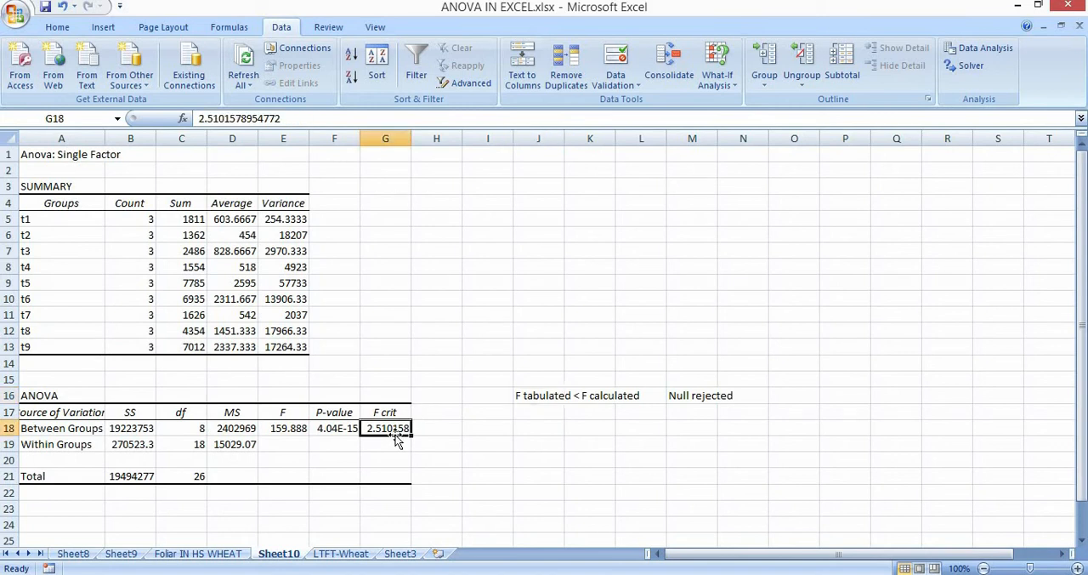
pyautogui.click(296, 425)
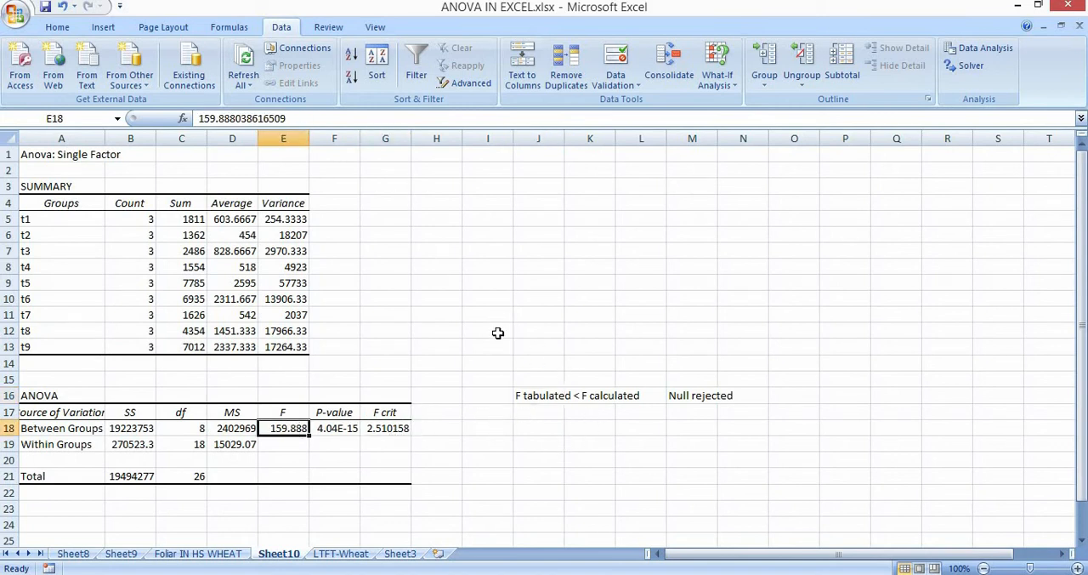
pyautogui.moveTo(544, 318); pyautogui.dragTo(849, 316)
pyautogui.moveTo(604, 294); pyautogui.dragTo(693, 299)
pyautogui.click(706, 398)
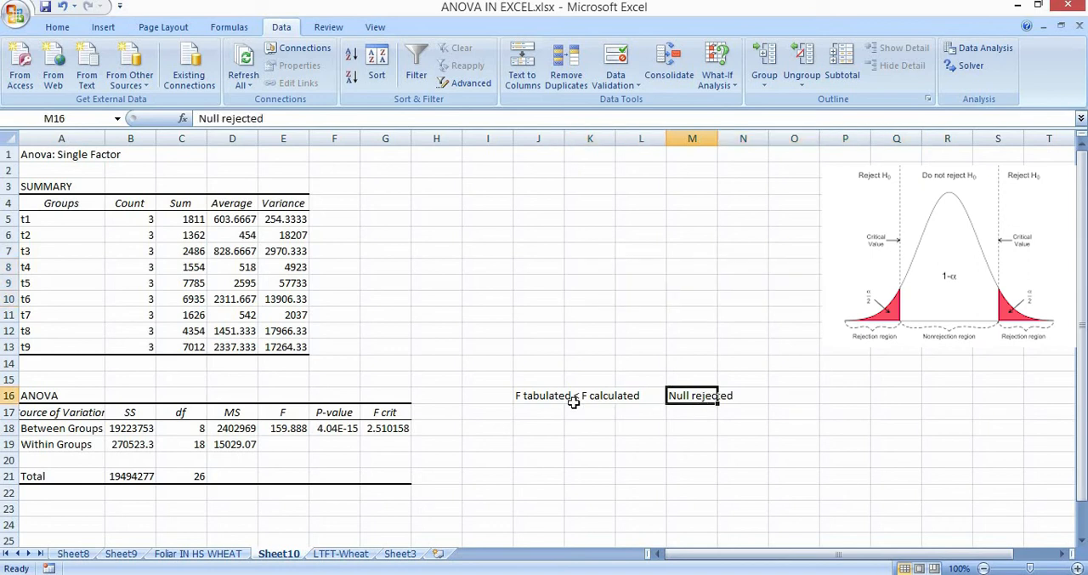
pyautogui.click(558, 395)
pyautogui.press('Right')
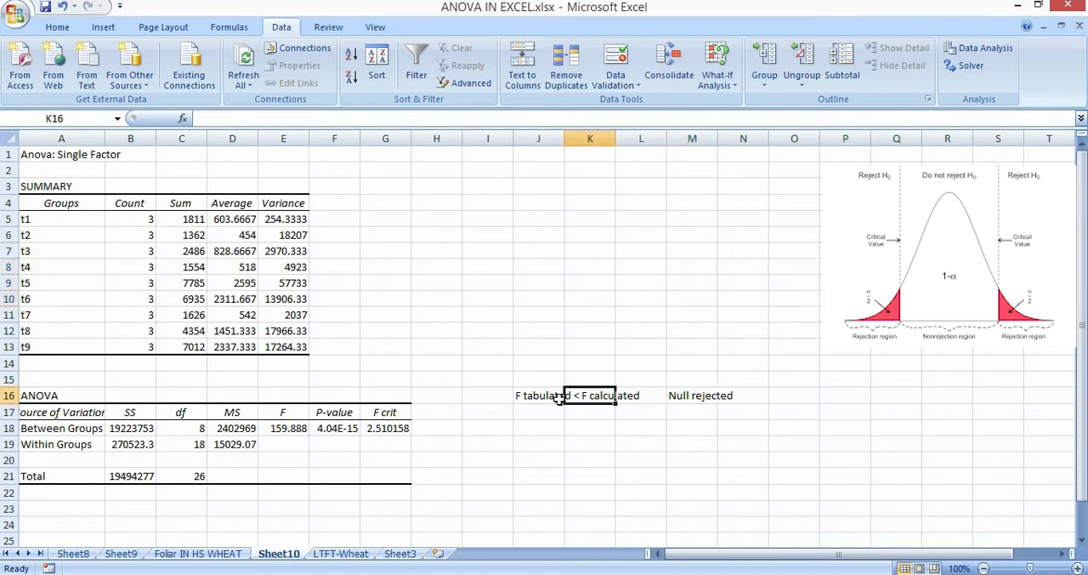
pyautogui.press('Right')
pyautogui.press('Right')
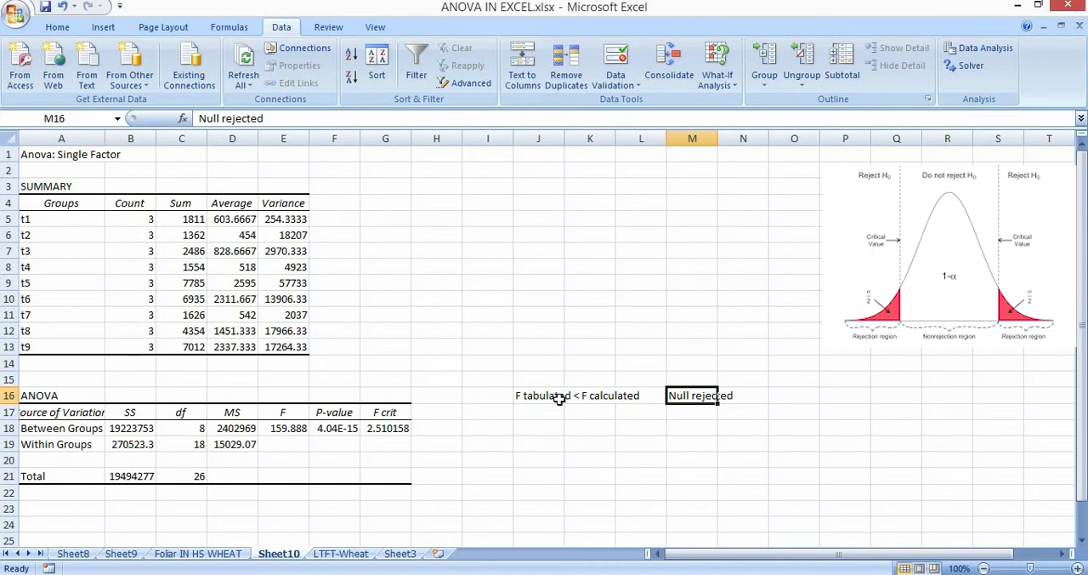
# Copy the between-groups P-value into J17 and convert it to a percentage in K17 with =J17*100.
pyautogui.click(530, 412)
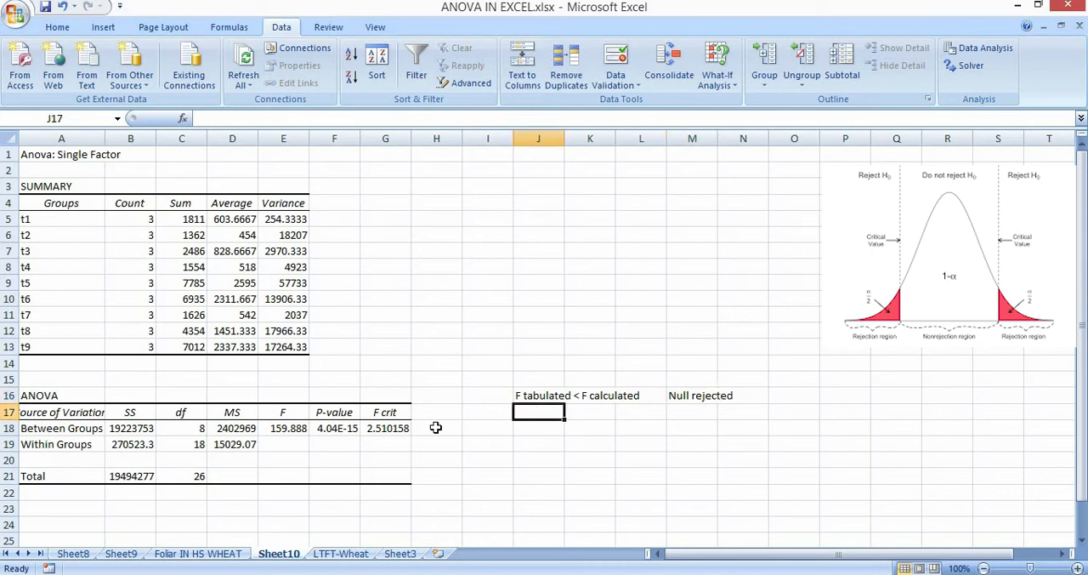
pyautogui.click(336, 427)
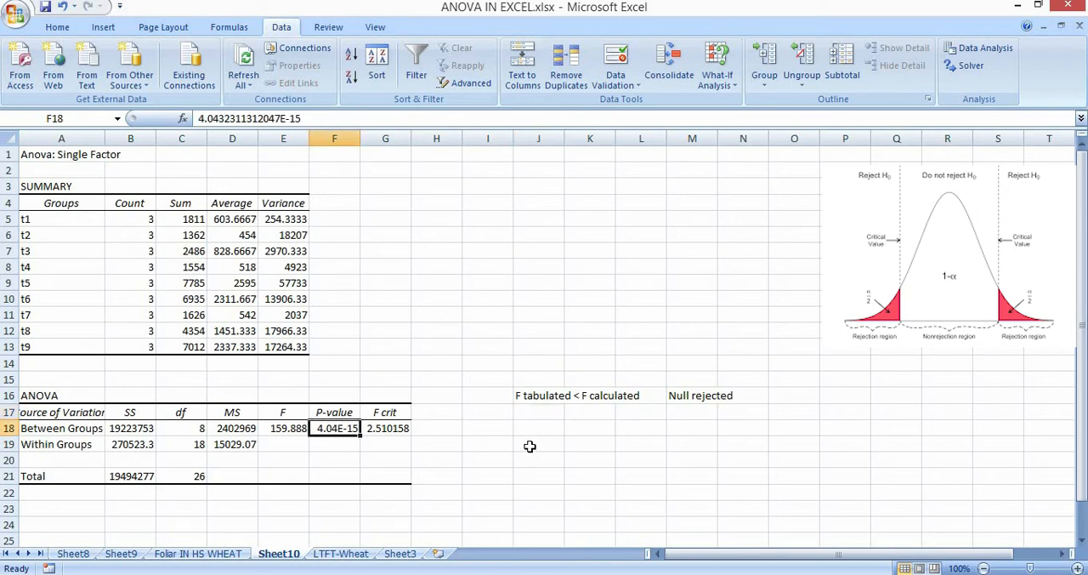
pyautogui.hotkey('ctrl', 'c')
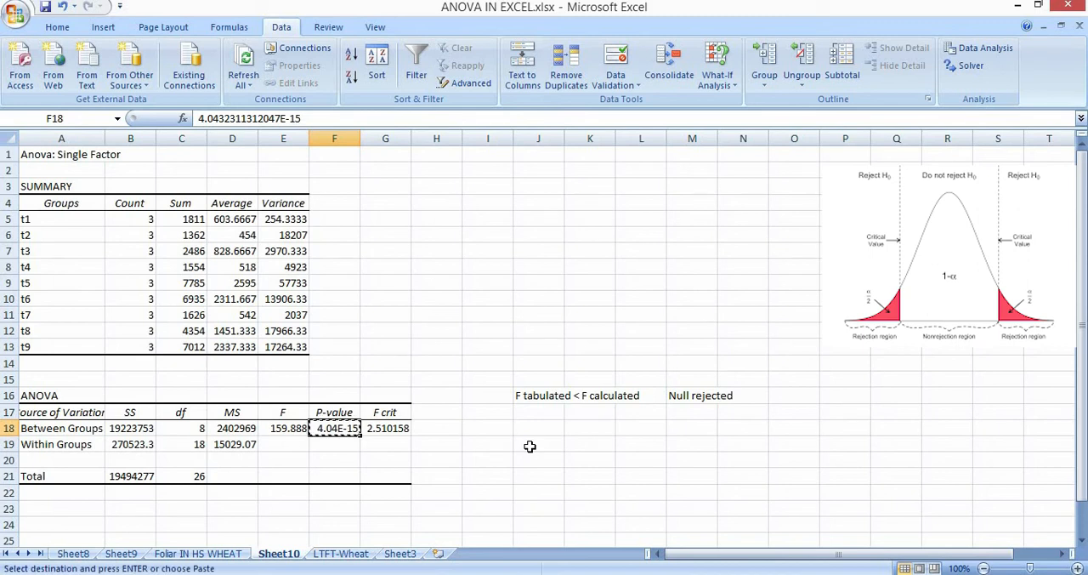
pyautogui.click(545, 414)
pyautogui.hotkey('ctrl', 'v')
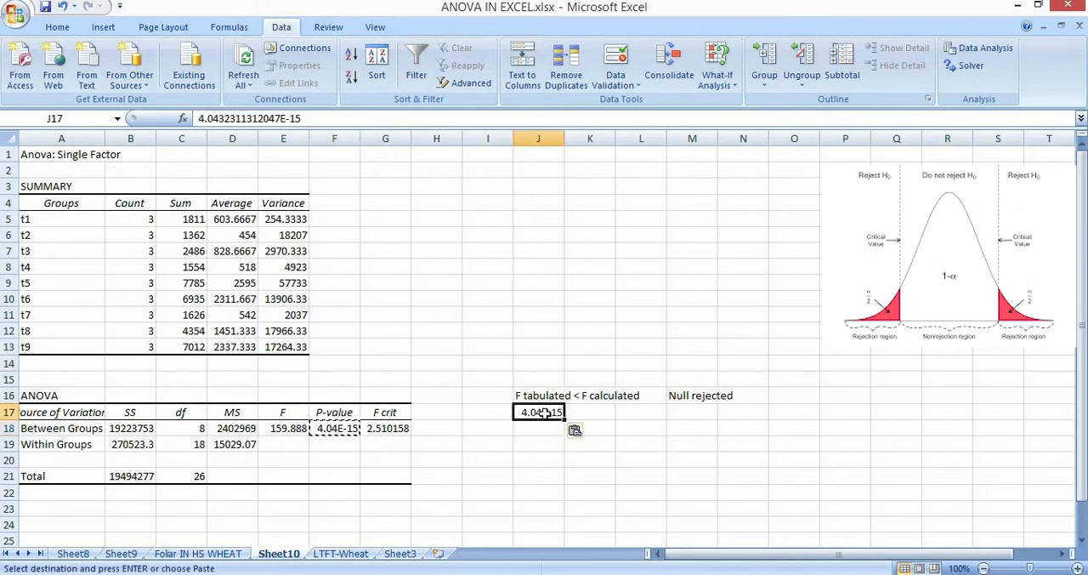
pyautogui.press('Right')
pyautogui.write('=')
pyautogui.click(545, 413)
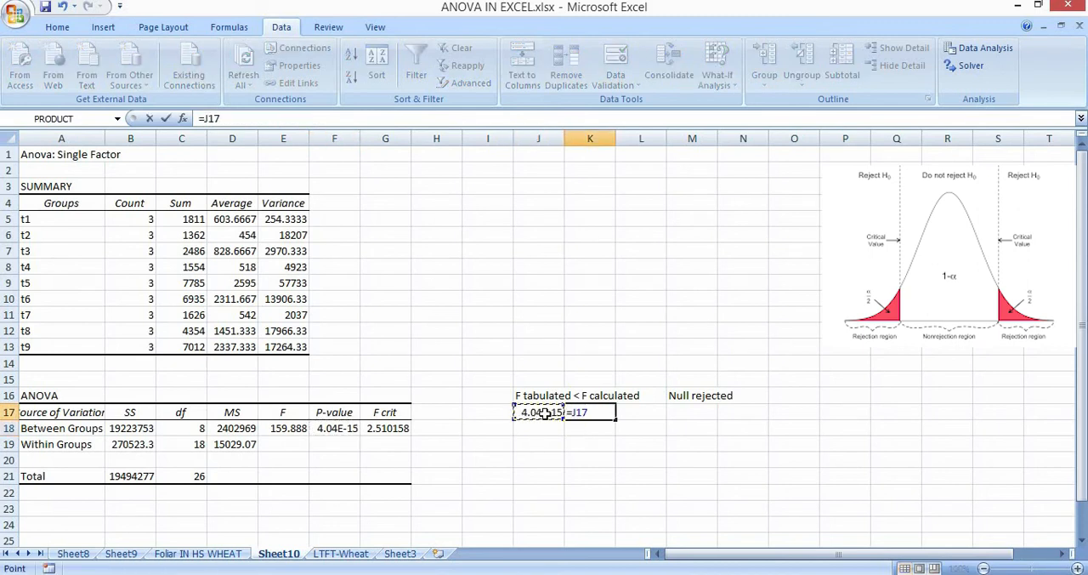
pyautogui.write('*100')
pyautogui.press('Return')
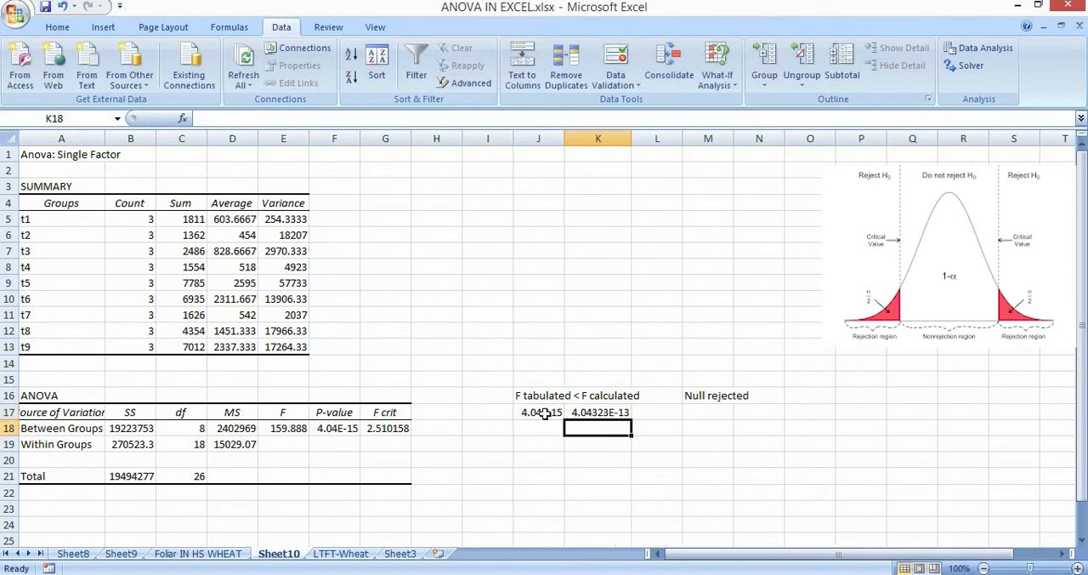
# Try widening column K around the percentage in K17, and undo both width changes.
pyautogui.click(616, 411)
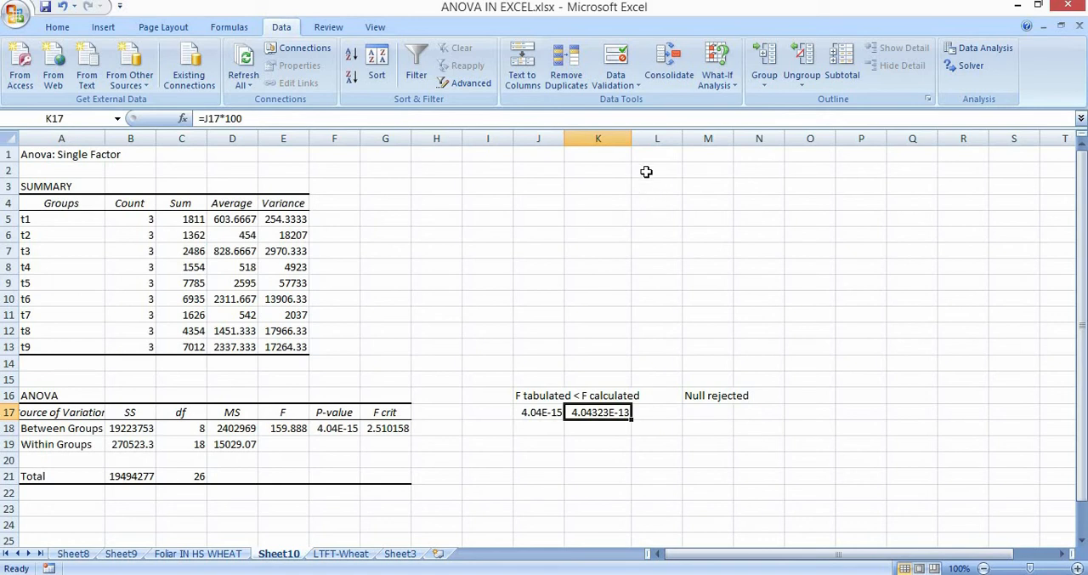
pyautogui.moveTo(631, 137); pyautogui.dragTo(832, 176)
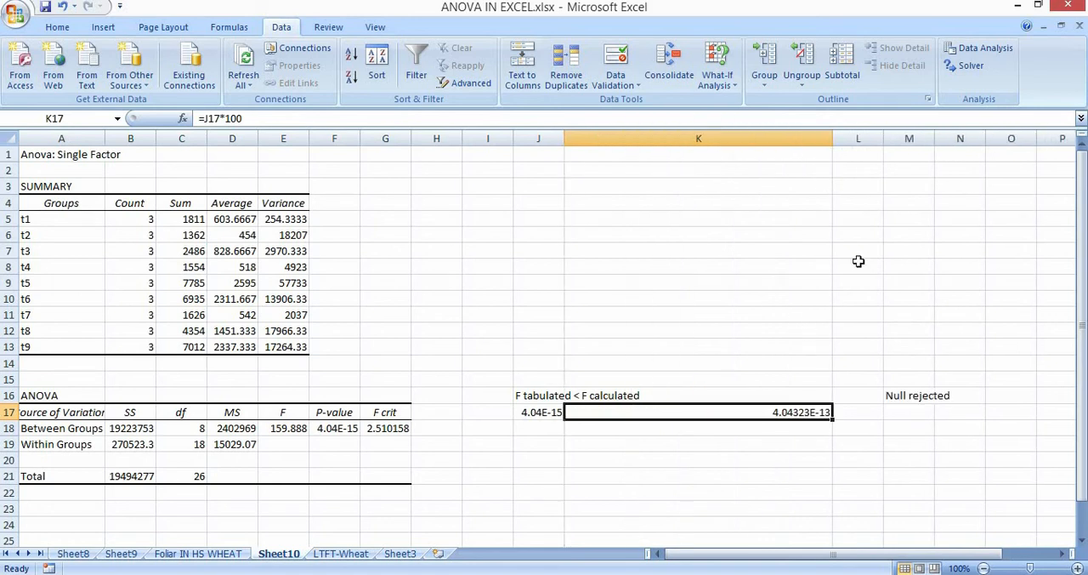
pyautogui.moveTo(834, 139); pyautogui.dragTo(920, 142)
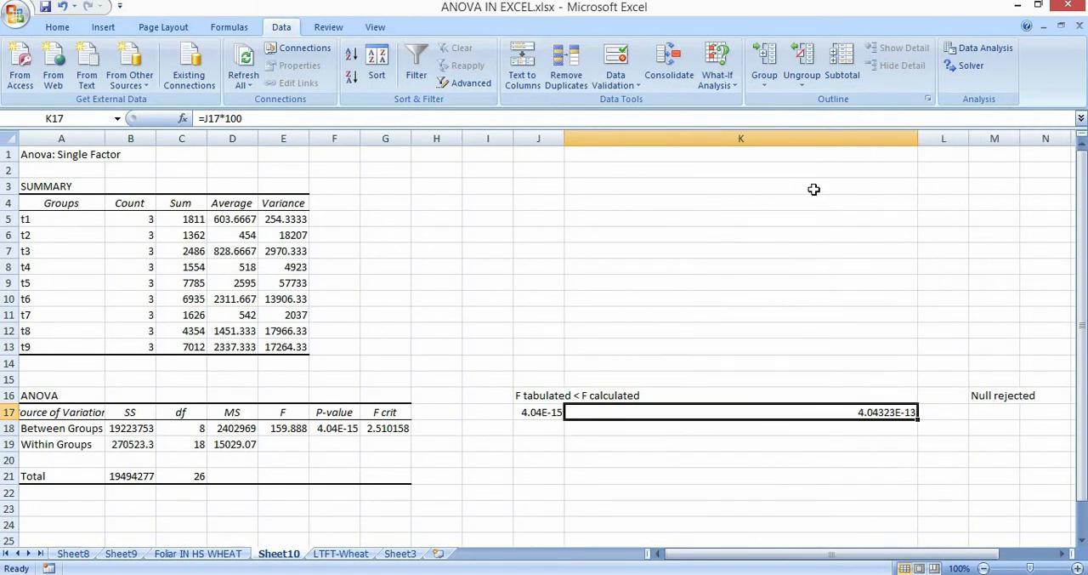
pyautogui.hotkey('ctrl', 'z')
pyautogui.hotkey('ctrl', 'z')
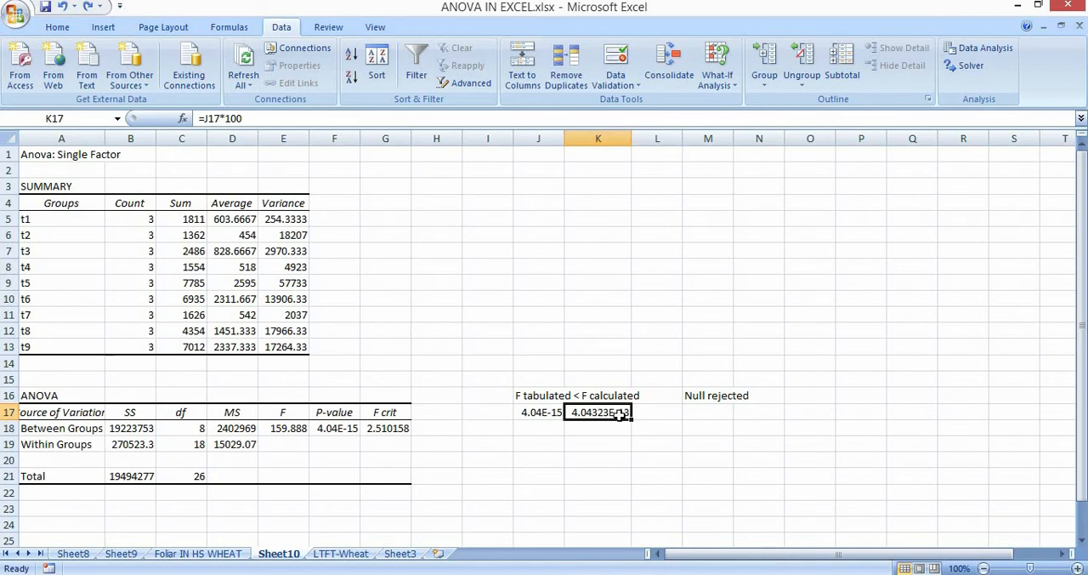
# Examine the treatment groups t1 to t9 and their averages in the ANOVA summary table.
pyautogui.click(554, 447)
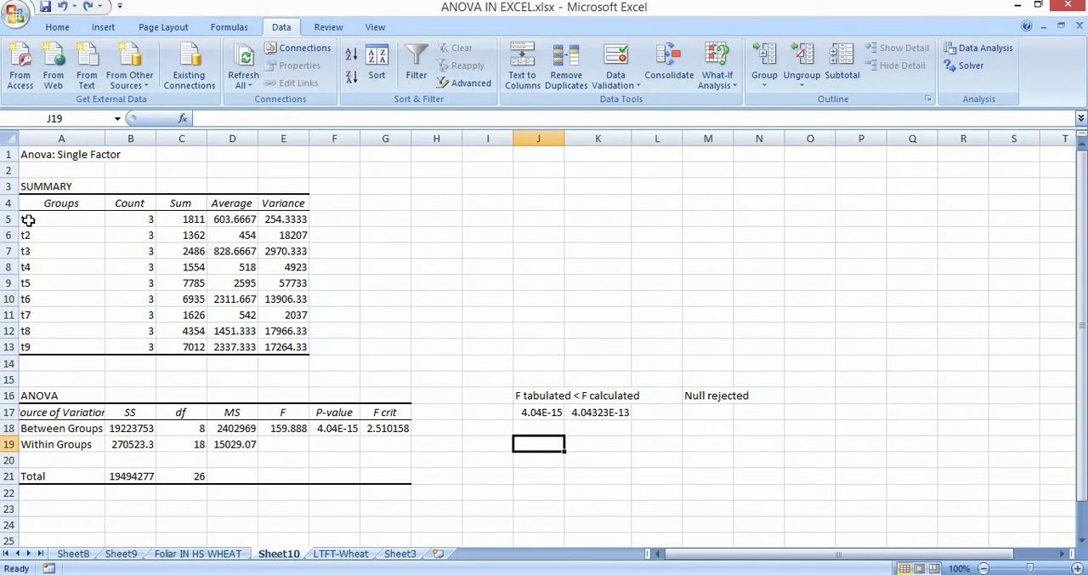
pyautogui.moveTo(25, 220); pyautogui.dragTo(50, 342)
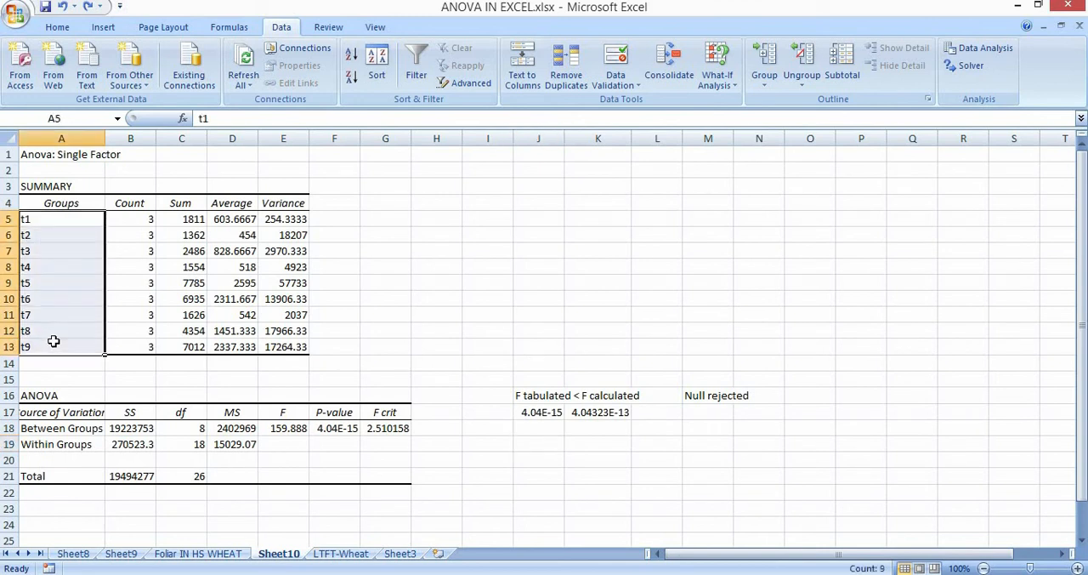
pyautogui.click(456, 349)
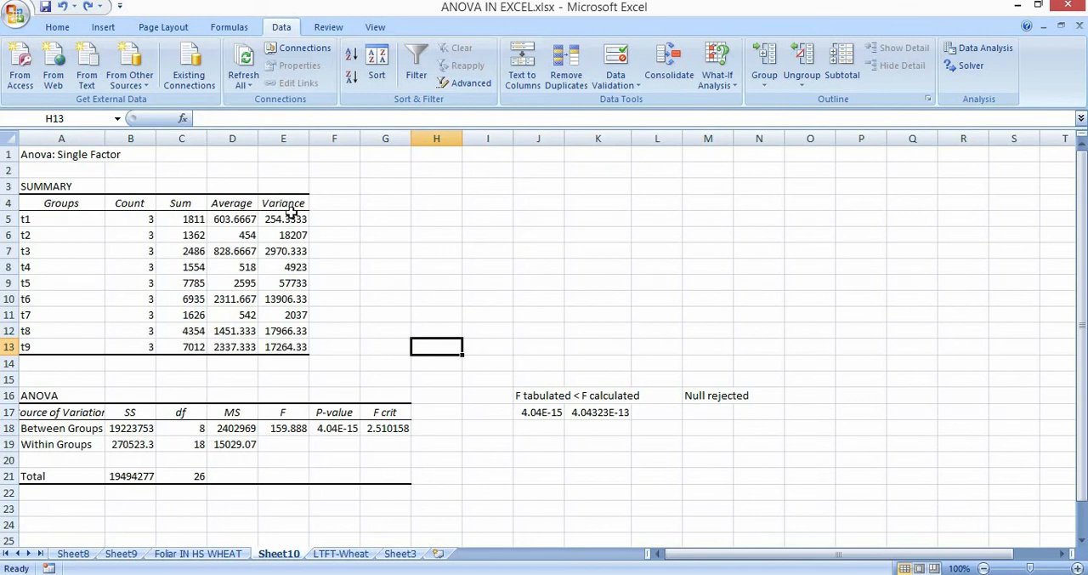
pyautogui.moveTo(226, 223); pyautogui.dragTo(233, 345)
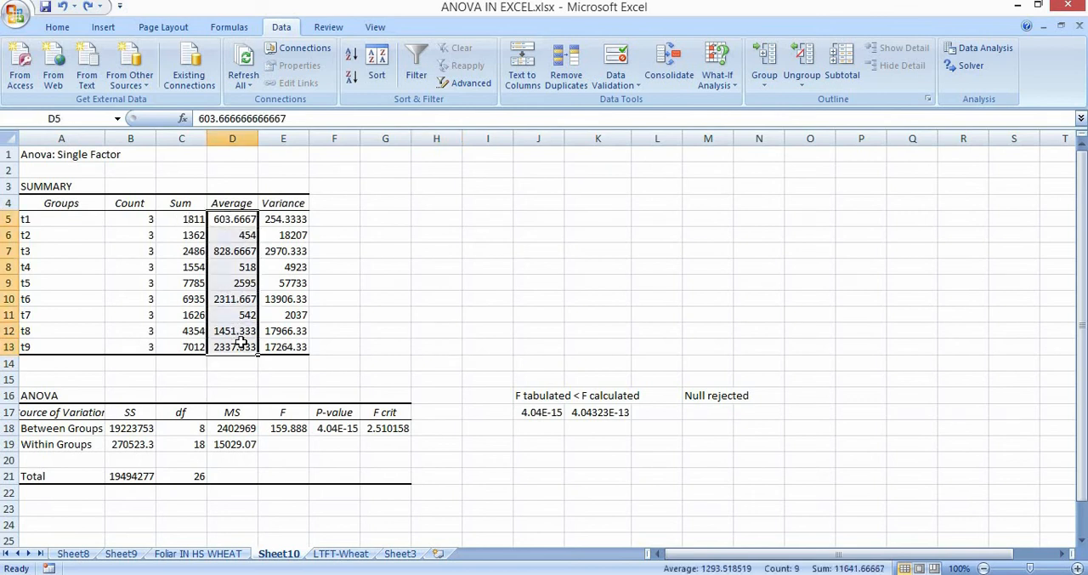
pyautogui.click(494, 267)
pyautogui.click(231, 346)
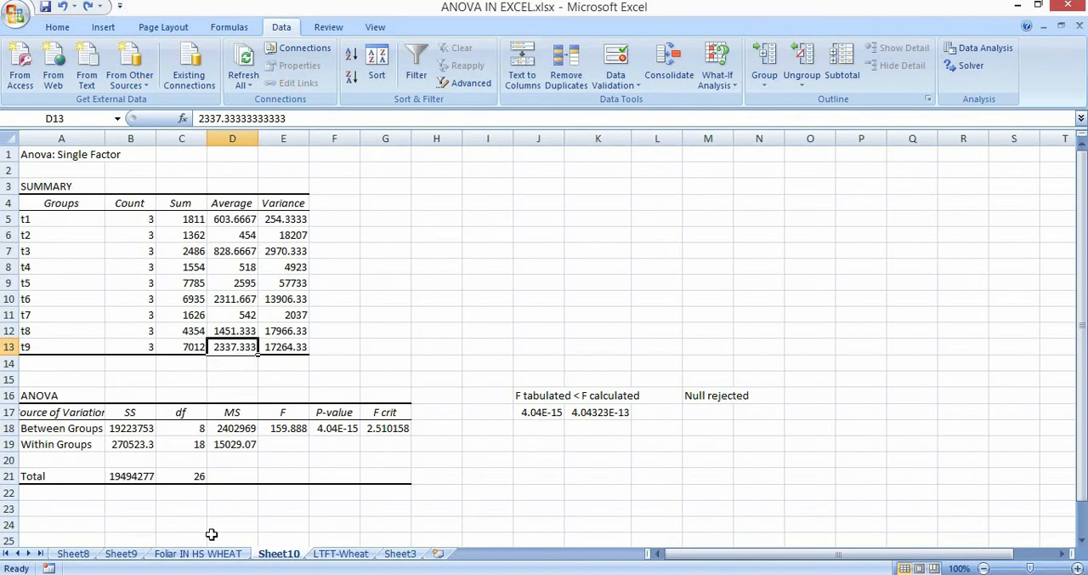
# On the LTFT-Wheat sheet, review the treatment list and run a single-factor ANOVA on B1:D10 grouped by columns with first-row labels.
pyautogui.click(338, 553)
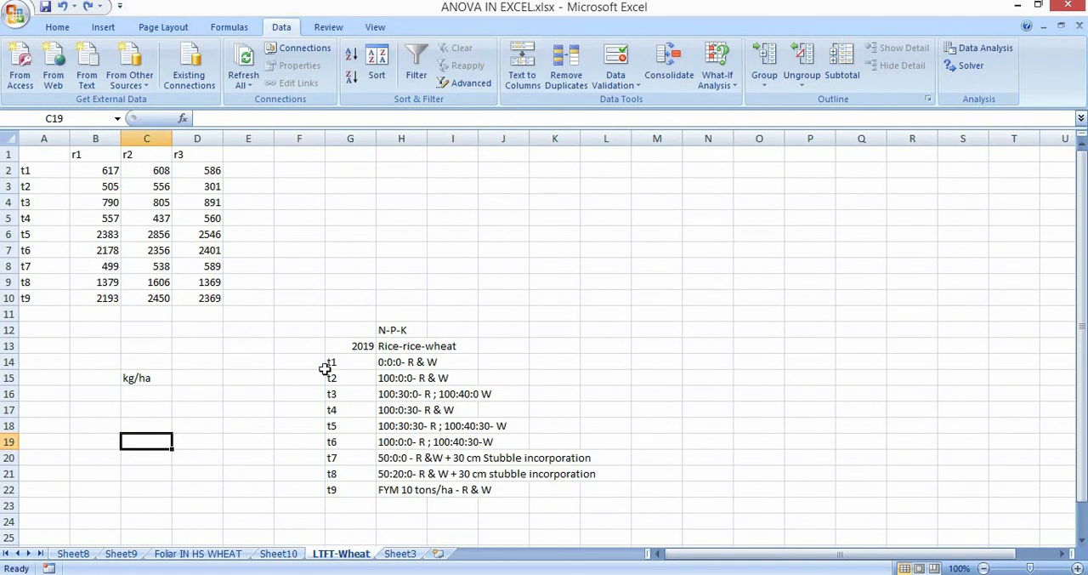
pyautogui.moveTo(348, 342); pyautogui.dragTo(565, 490)
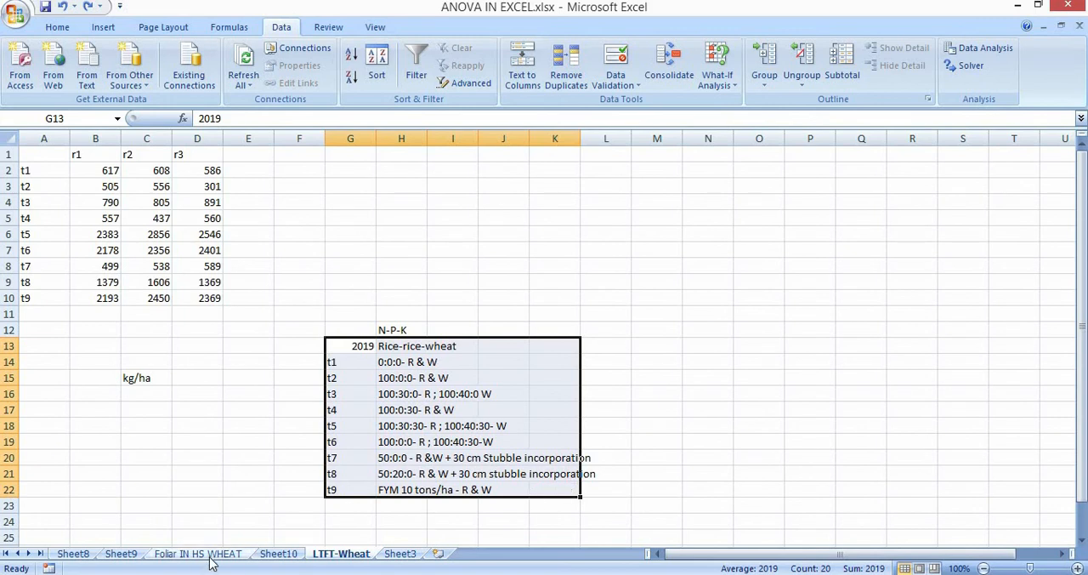
pyautogui.click(979, 48)
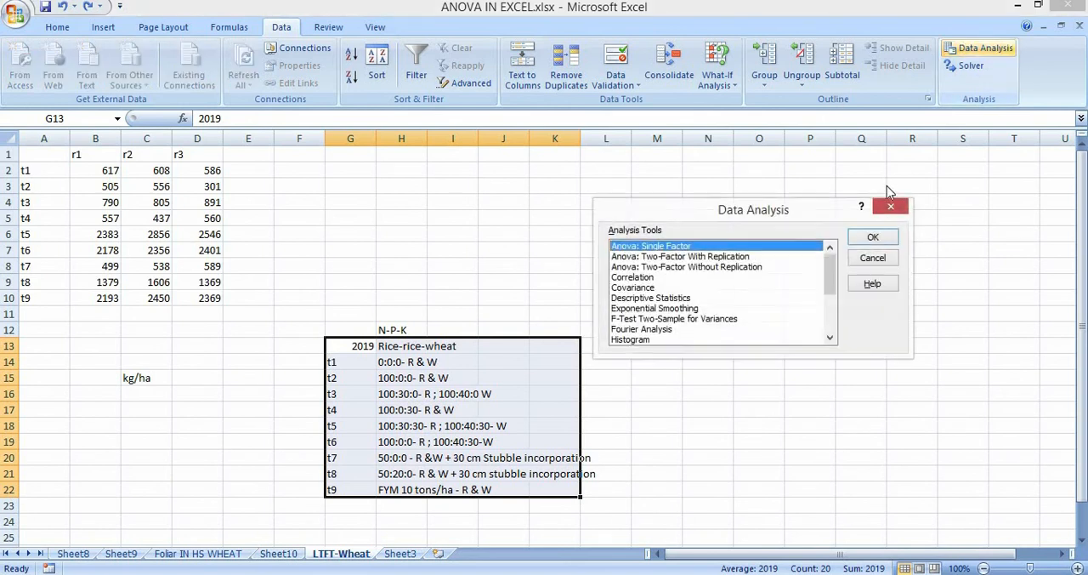
pyautogui.click(872, 237)
pyautogui.moveTo(89, 155); pyautogui.dragTo(208, 297)
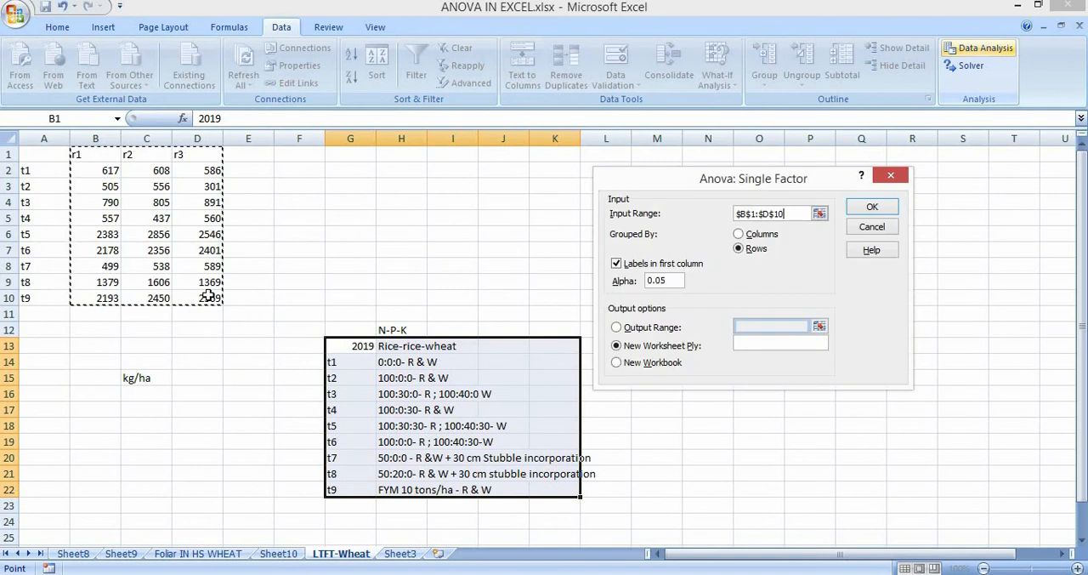
pyautogui.click(739, 234)
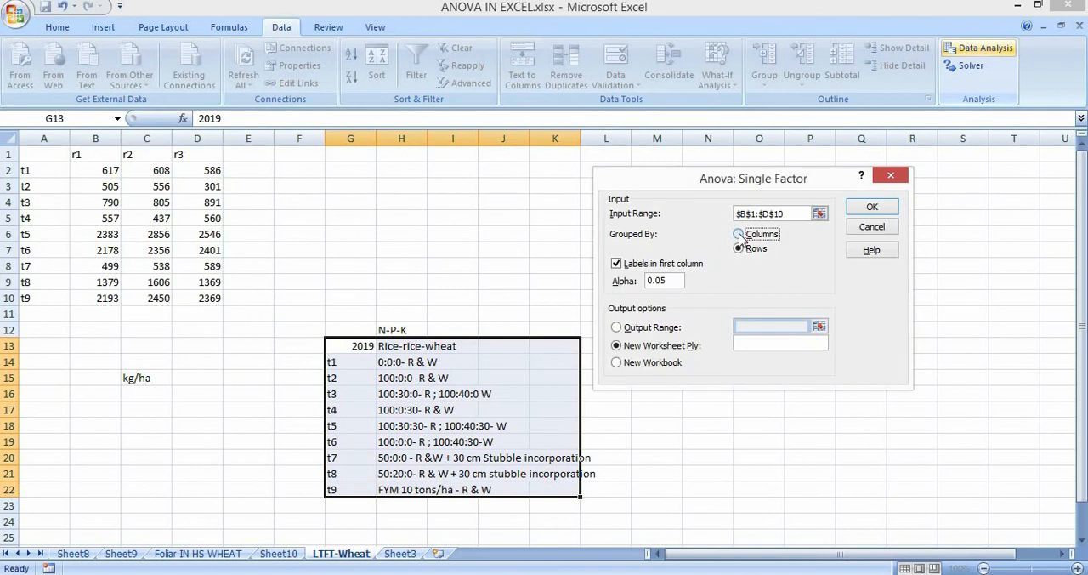
pyautogui.click(868, 208)
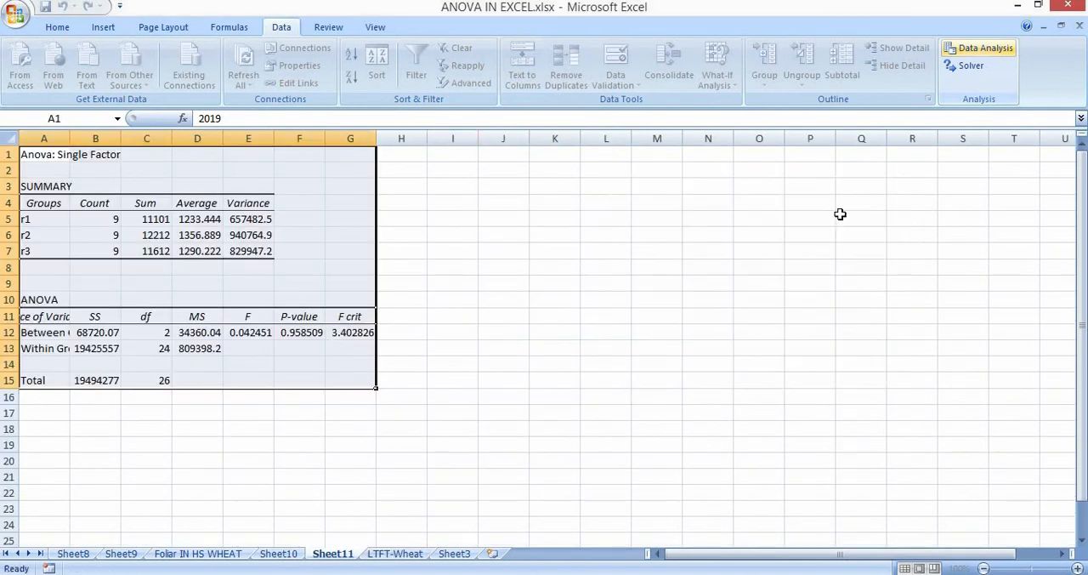
# Enter the F crit versus F comparison "3.40> 0.04" in I12 and the verdict "Null accpet" in J12.
pyautogui.click(352, 333)
pyautogui.click(440, 331)
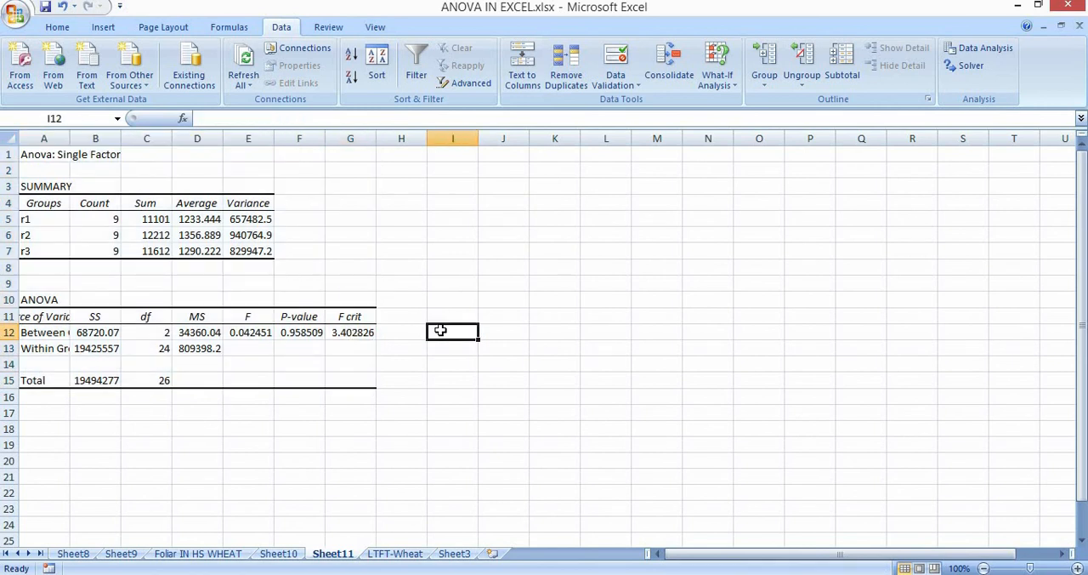
pyautogui.write('3.40')
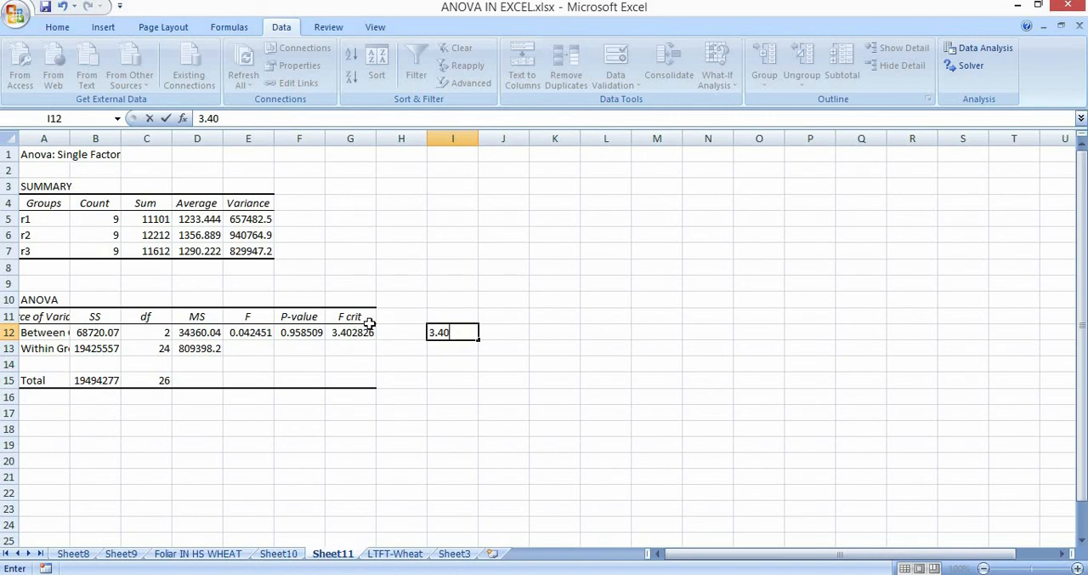
pyautogui.write('> 0.04')
pyautogui.press('Tab')
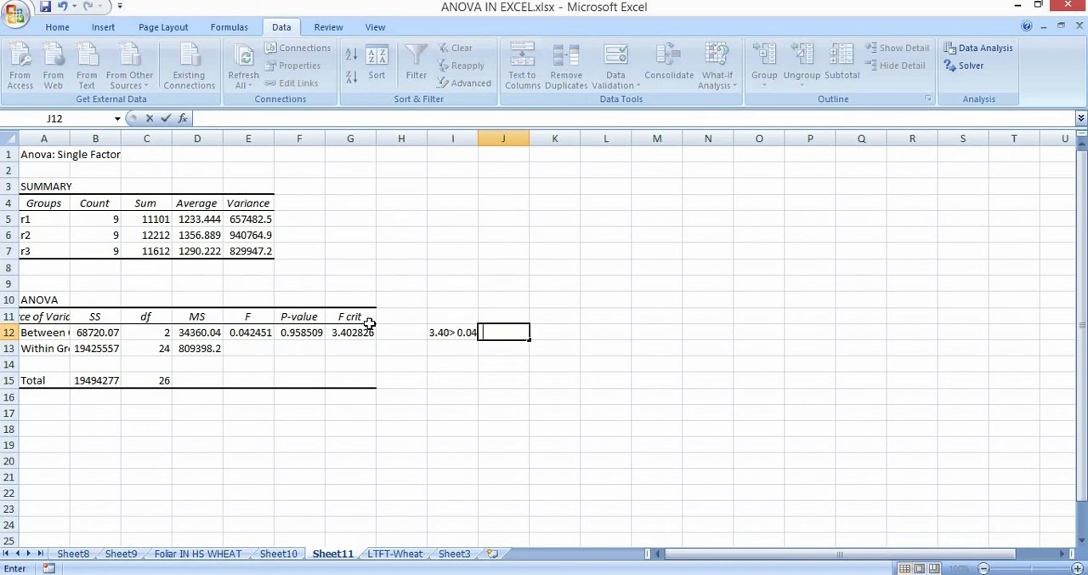
pyautogui.write('Null accpet')
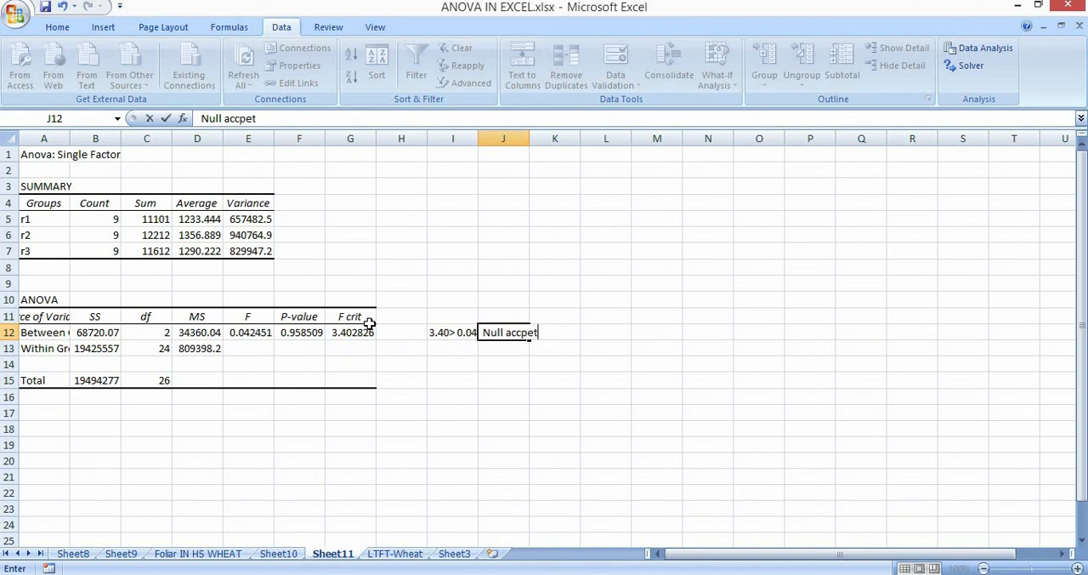
pyautogui.press('Return')
# Write the conclusion "there is no significant difference among Replications" in J13.
pyautogui.write('there is no sig')
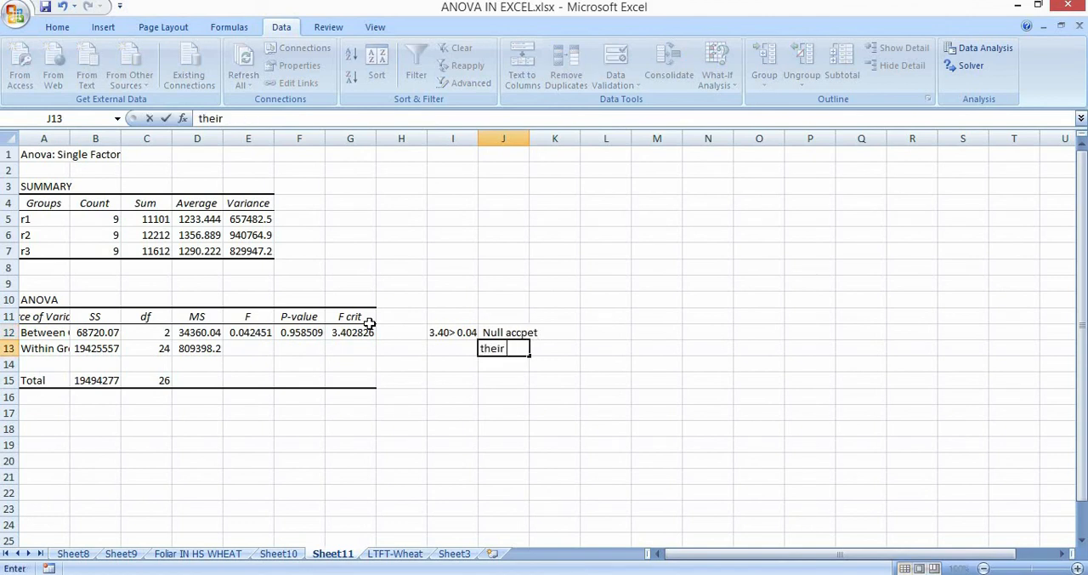
pyautogui.write('nificant ')
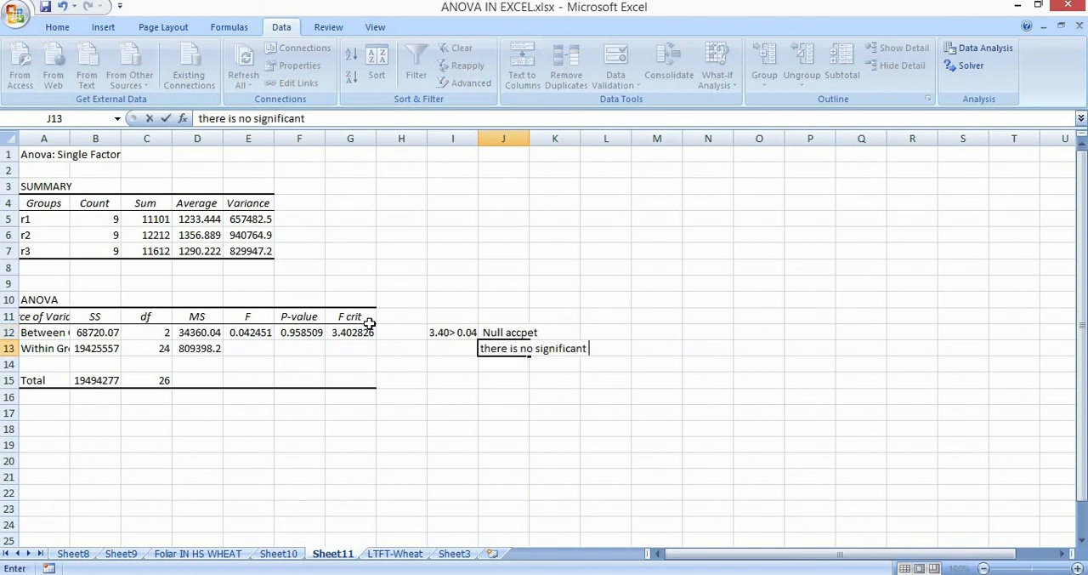
pyautogui.write('difference among')
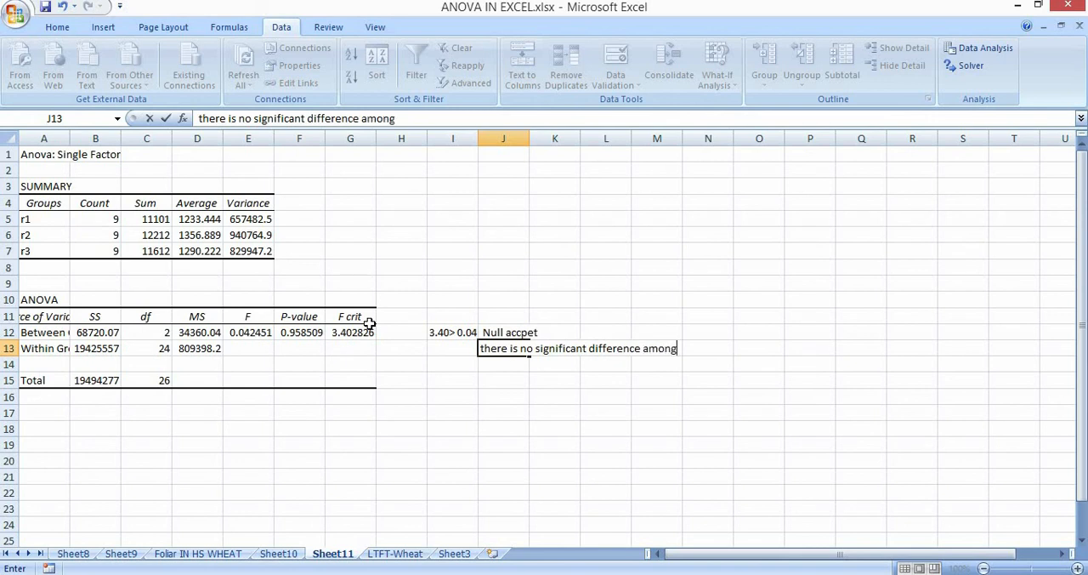
pyautogui.write(' treatments')
pyautogui.press('BackSpace')
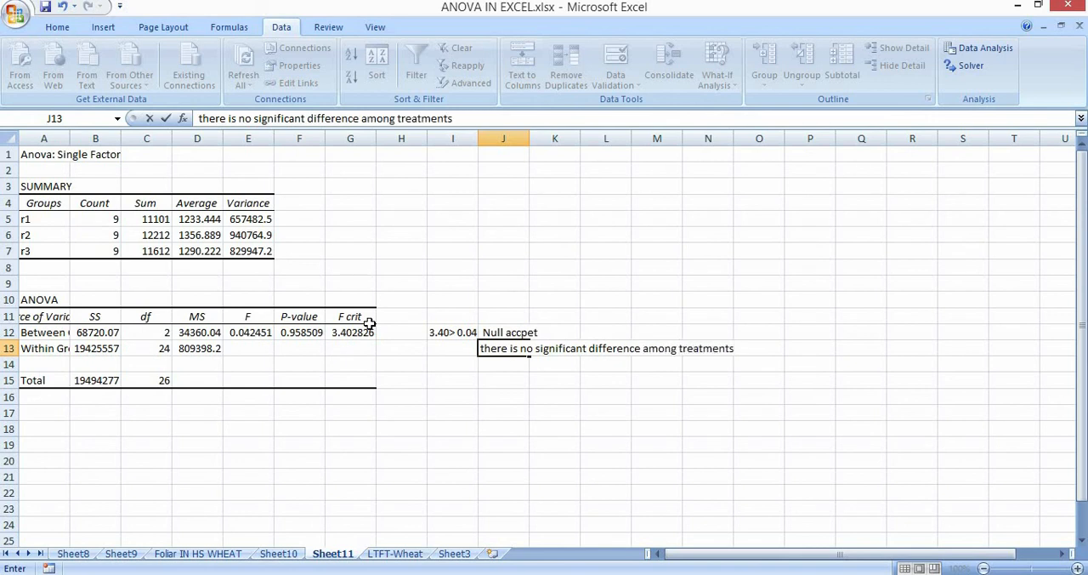
pyautogui.press('BackSpace')
pyautogui.press('BackSpace')
pyautogui.press('BackSpace')
pyautogui.press('BackSpace')
pyautogui.press('BackSpace')
pyautogui.press('BackSpace')
pyautogui.press('BackSpace')
pyautogui.press('BackSpace')
pyautogui.press('BackSpace')
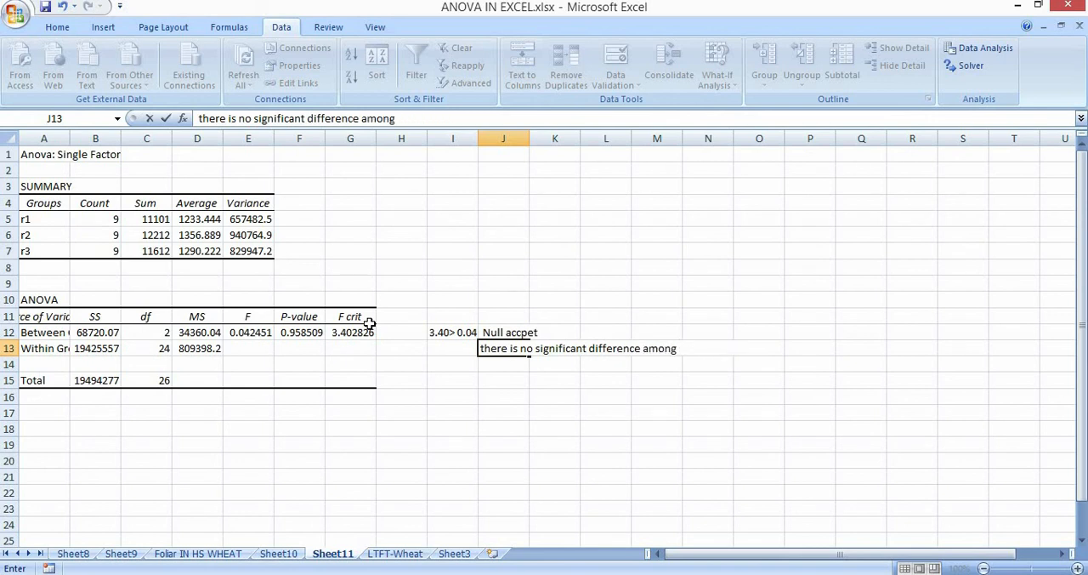
pyautogui.write('Replications')
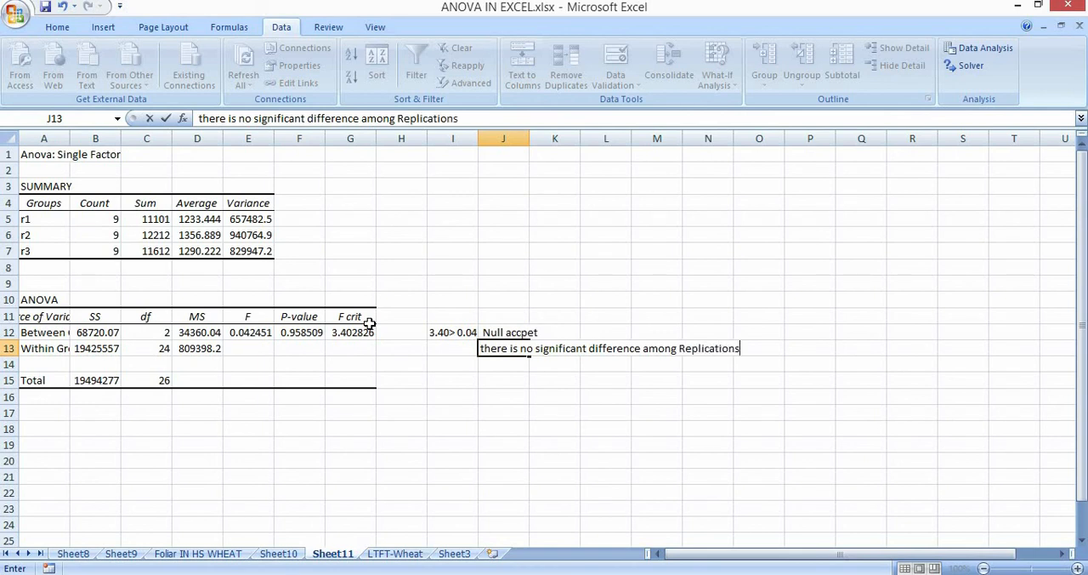
pyautogui.press('Return')
# Examine the between-groups P-value and the counts of replications r1 to r3 in the summary table.
pyautogui.click(300, 337)
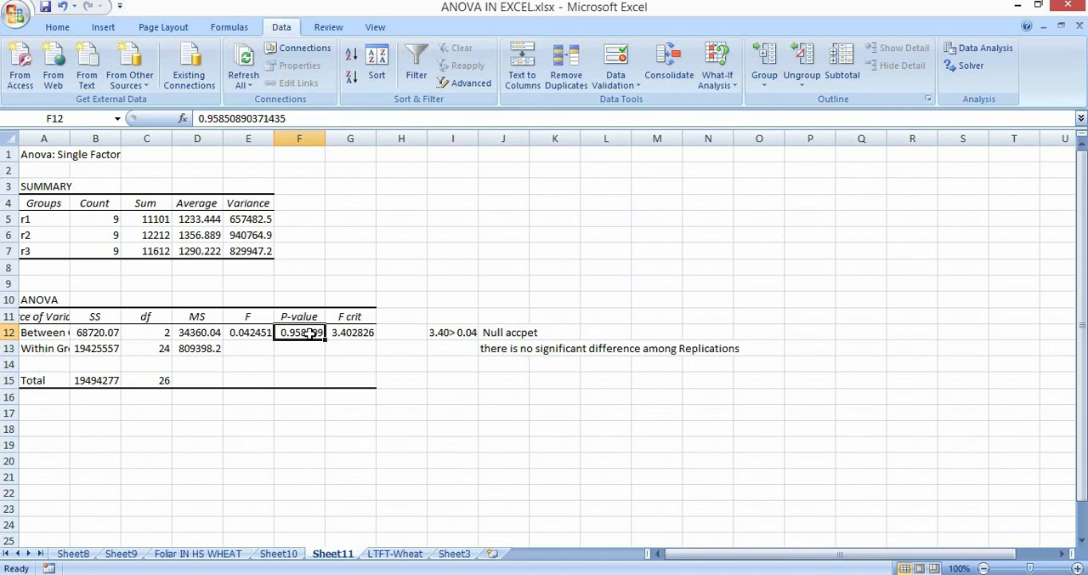
pyautogui.click(43, 216)
pyautogui.press('Right')
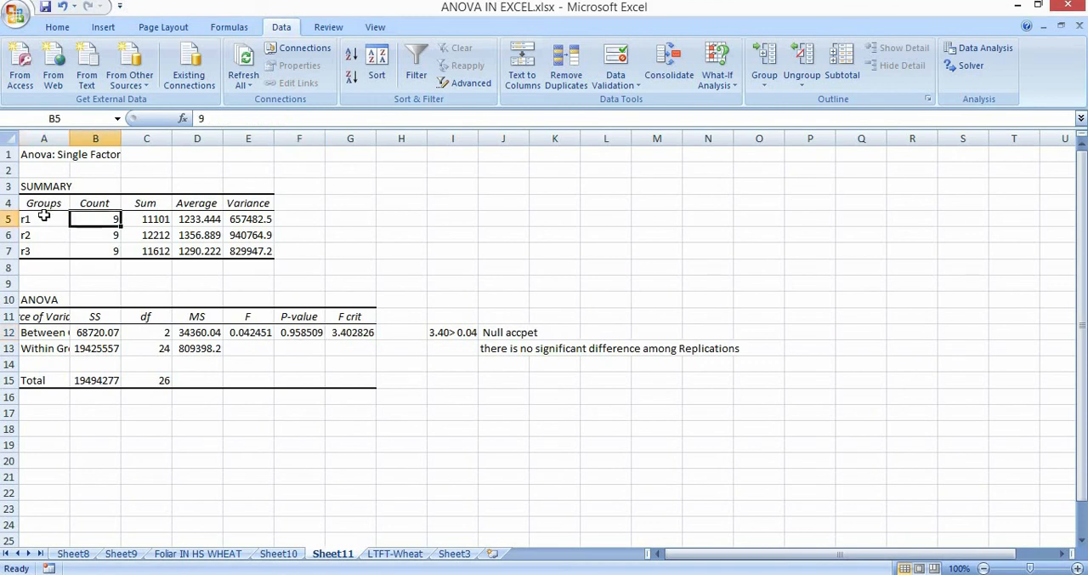
pyautogui.press('Down')
pyautogui.press('Down')
pyautogui.press('Up')
pyautogui.press('Up')
pyautogui.press('Down')
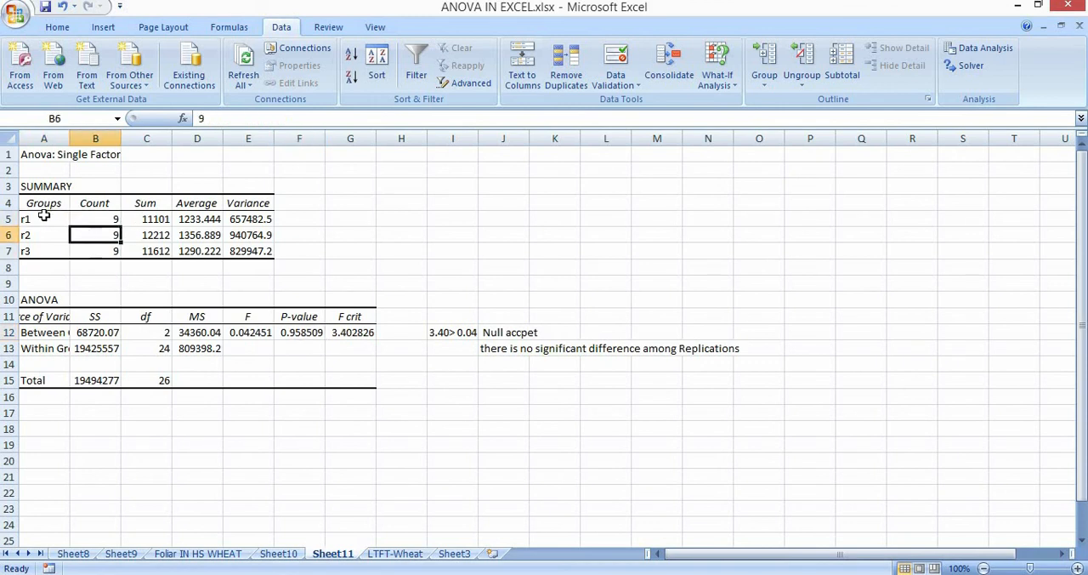
pyautogui.press('Down')
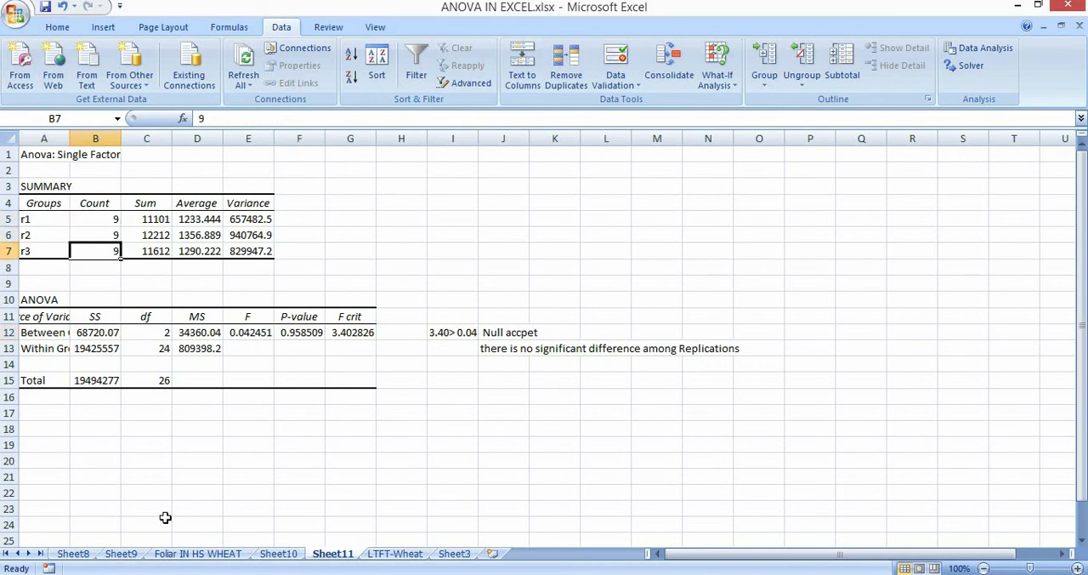
# On the LTFT-Wheat sheet, review the data table A1:D10 and the whole data and treatment-list range A1:N22.
pyautogui.click(374, 557)
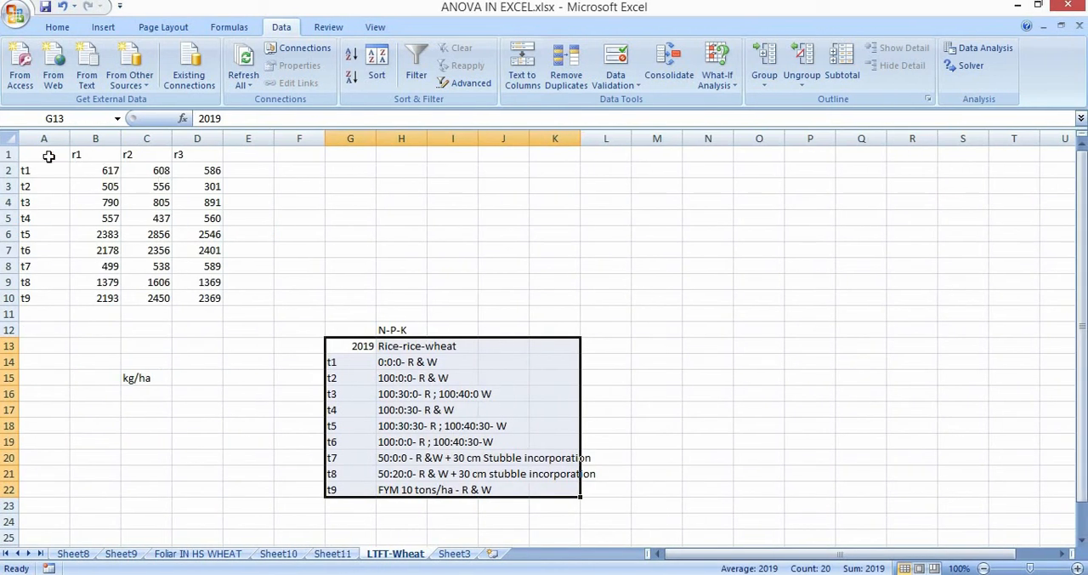
pyautogui.moveTo(43, 154); pyautogui.dragTo(196, 297)
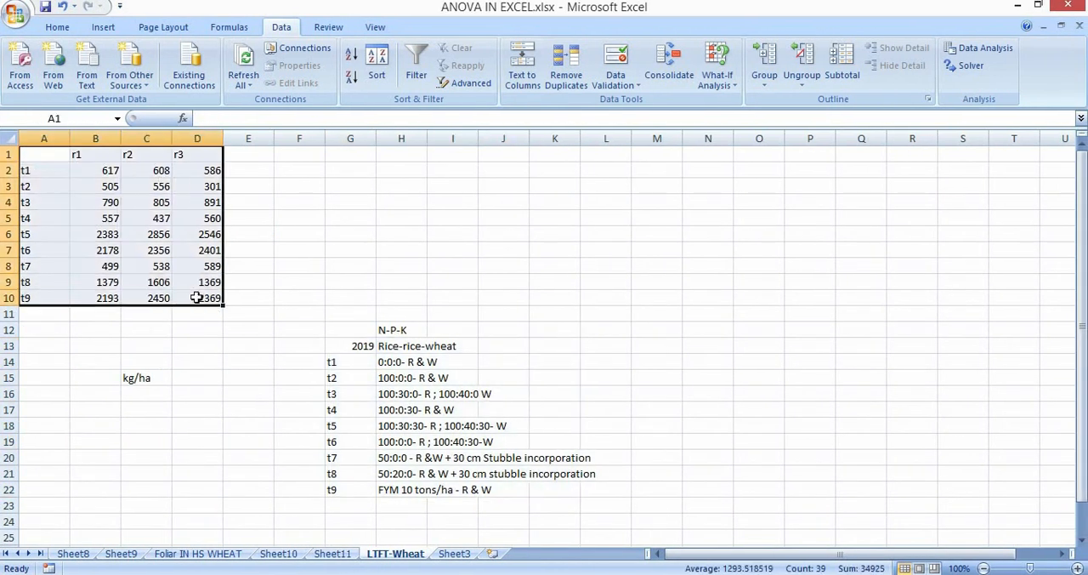
pyautogui.click(363, 266)
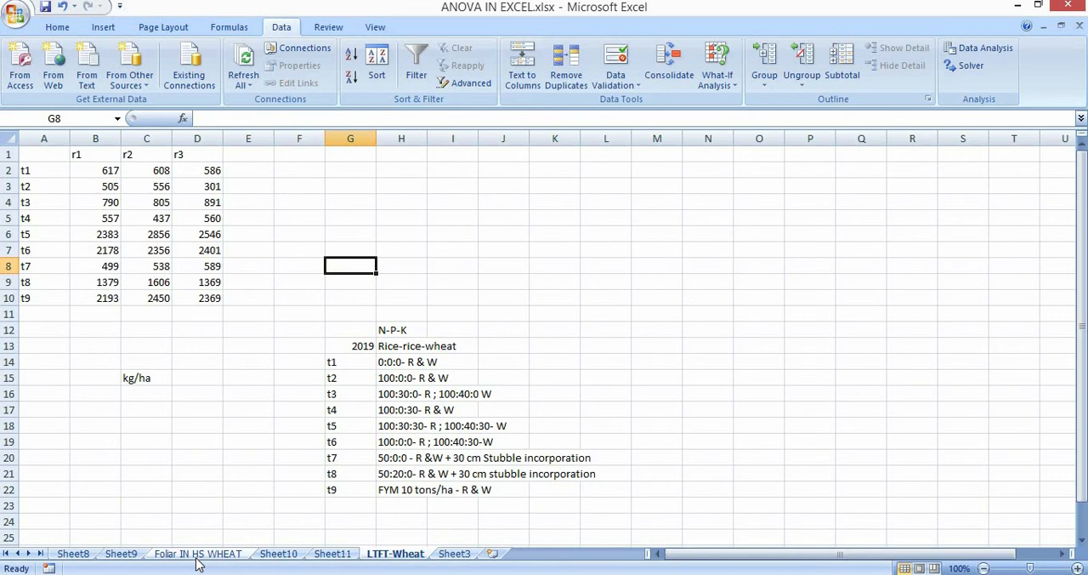
pyautogui.moveTo(24, 154); pyautogui.dragTo(716, 492)
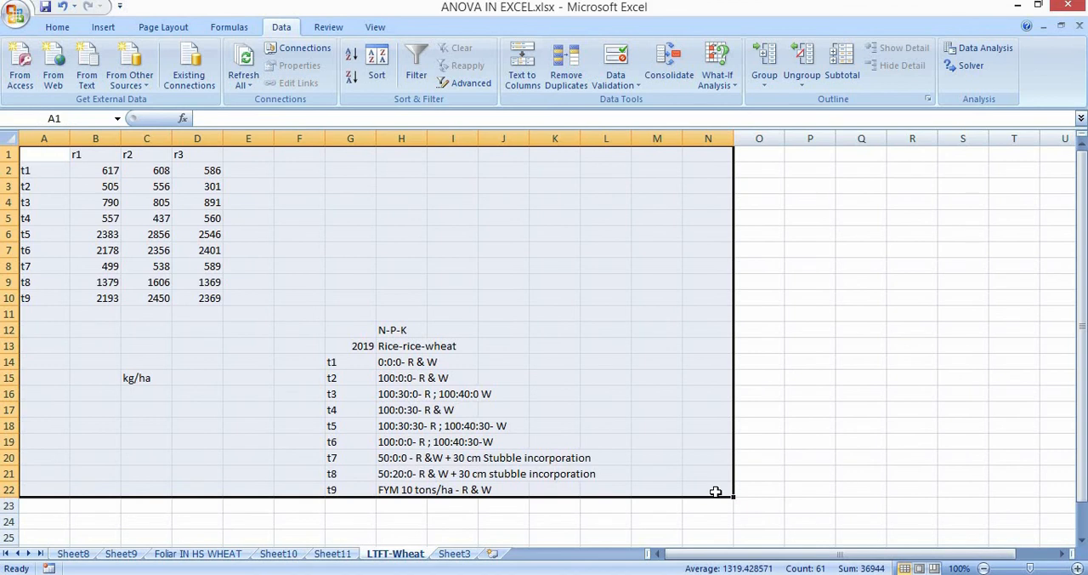
pyautogui.click(277, 255)
pyautogui.click(47, 153)
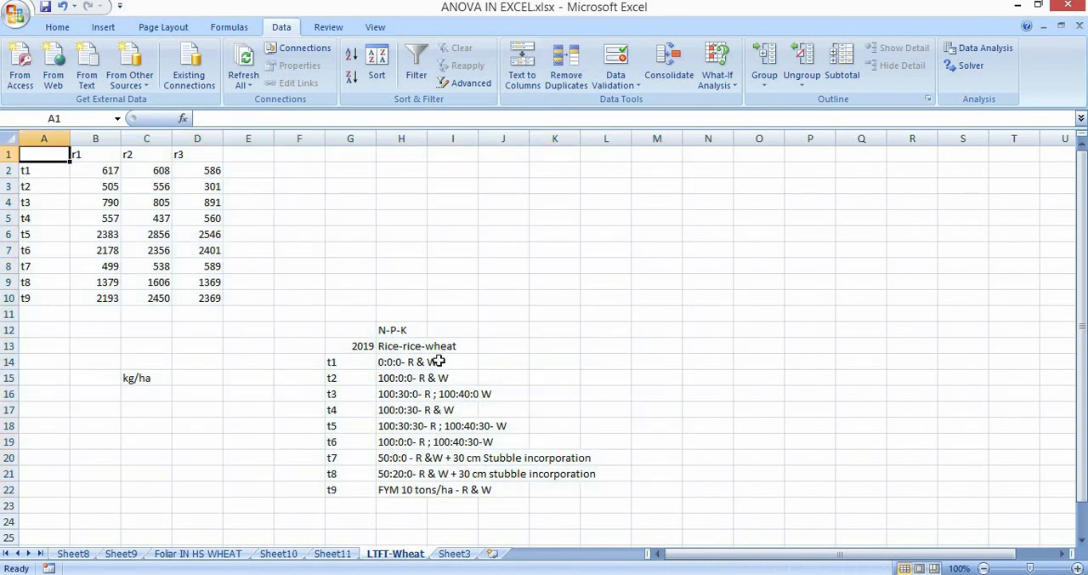
pyautogui.moveTo(439, 362); pyautogui.dragTo(723, 500)
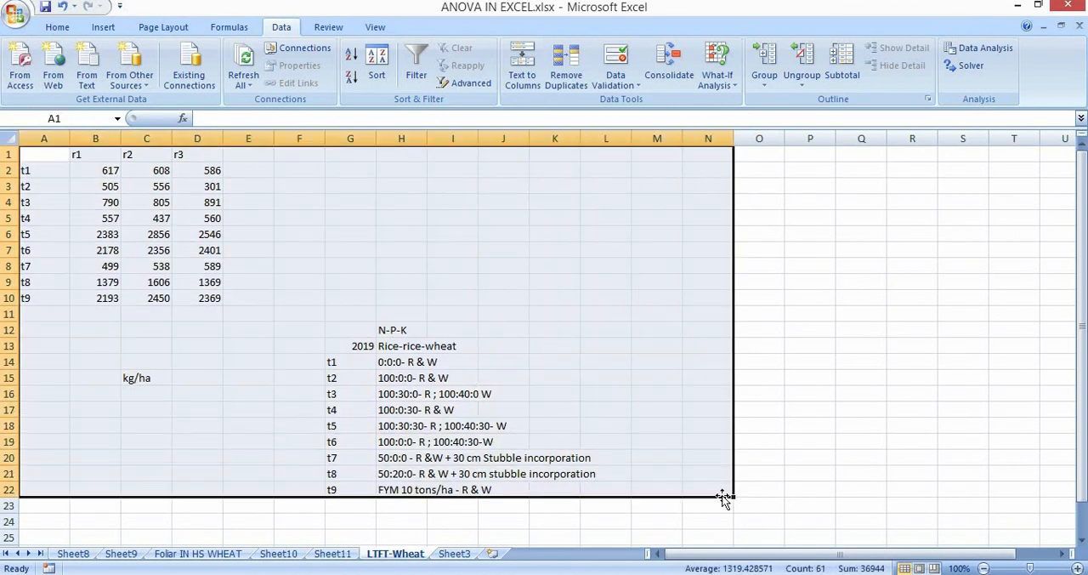